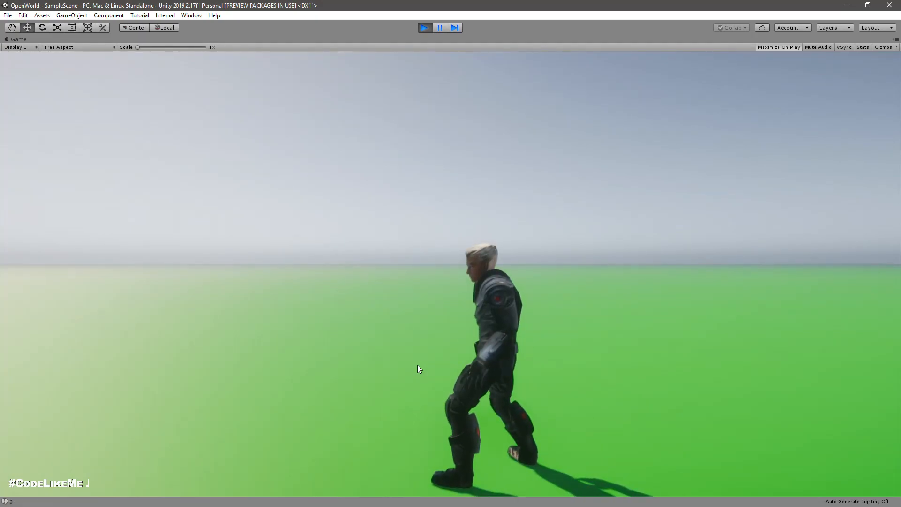
Step: Toggle the character between standing and crouching in the running game to check the crouch movement
{"action": "key", "text": "c"}
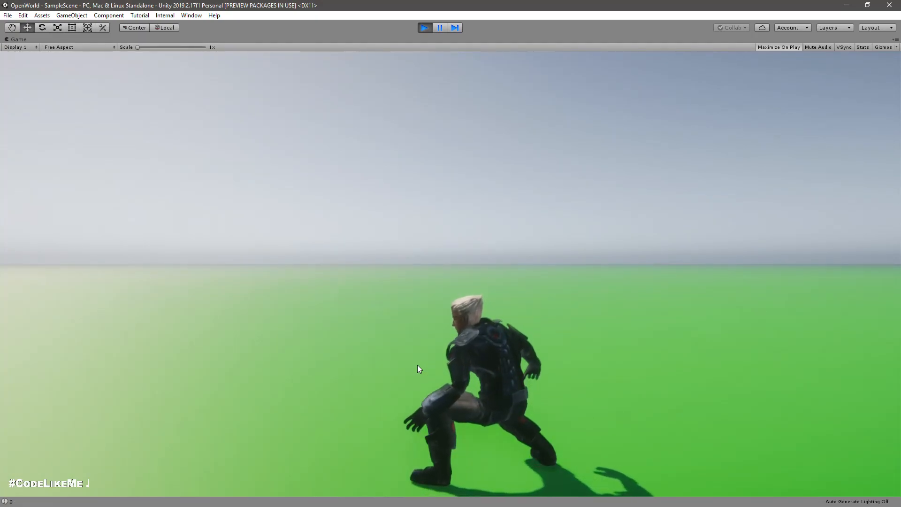
{"action": "key", "text": "c"}
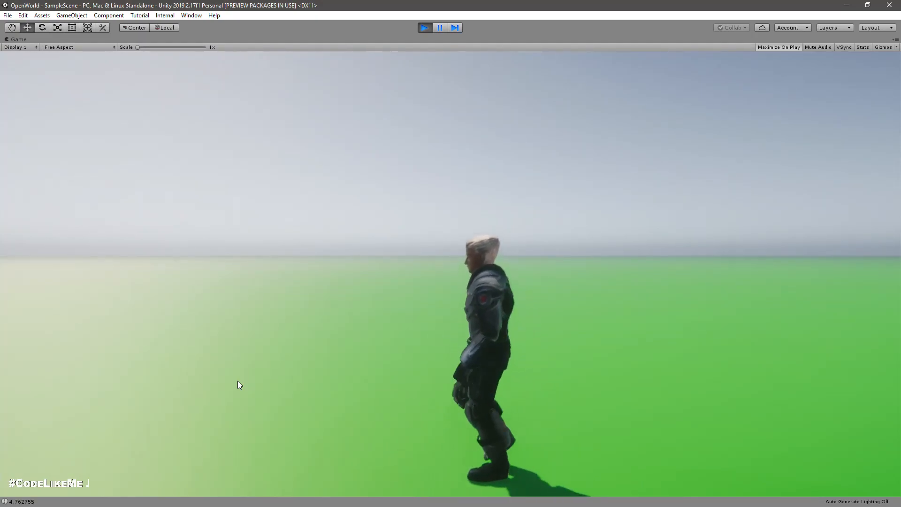
{"action": "left_click", "coordinate": [232, 378]}
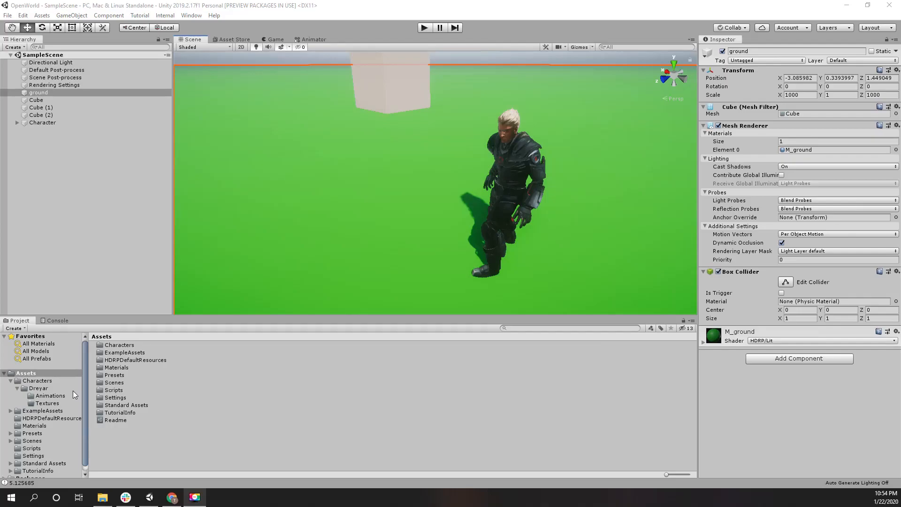
Step: Switch to Mixamo in the Chrome browser and search its animations for "CROUCHING"
{"action": "left_click", "coordinate": [172, 499]}
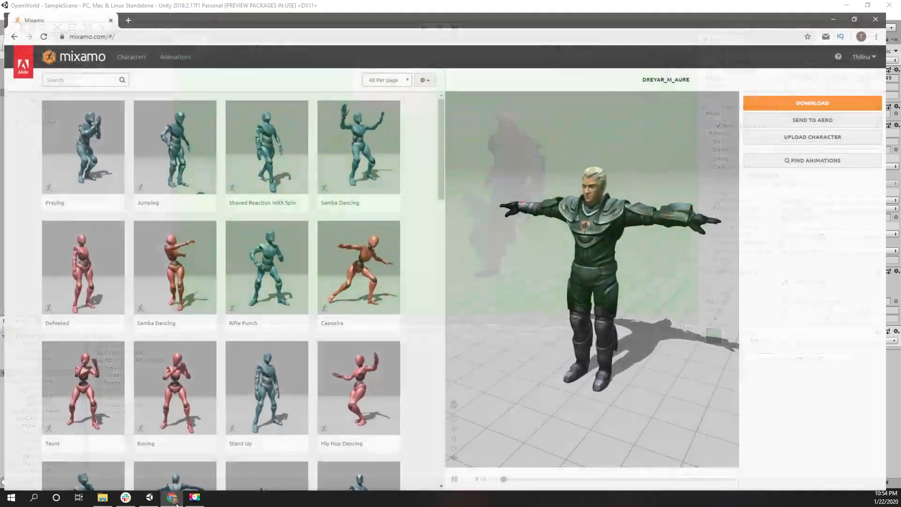
{"action": "right_click", "coordinate": [126, 500]}
{"action": "left_click", "coordinate": [122, 481]}
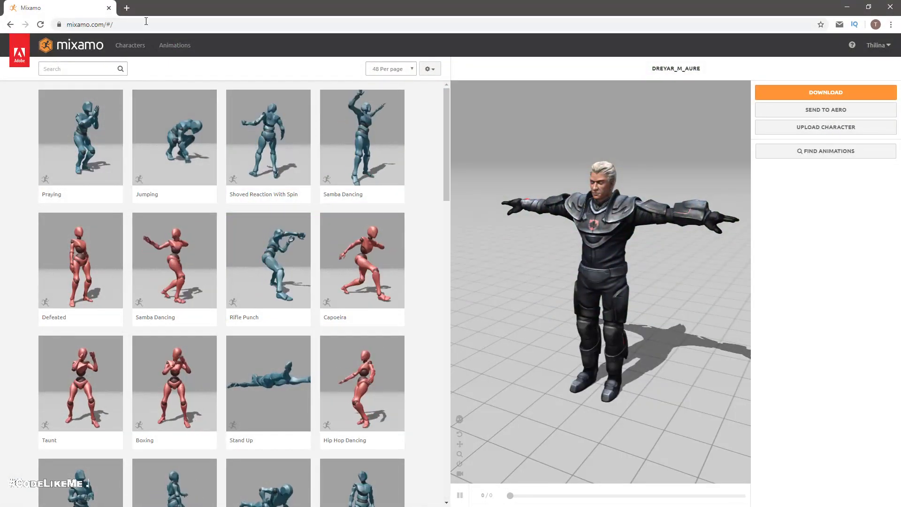
{"action": "left_click", "coordinate": [89, 69]}
{"action": "type", "text": "CR"}
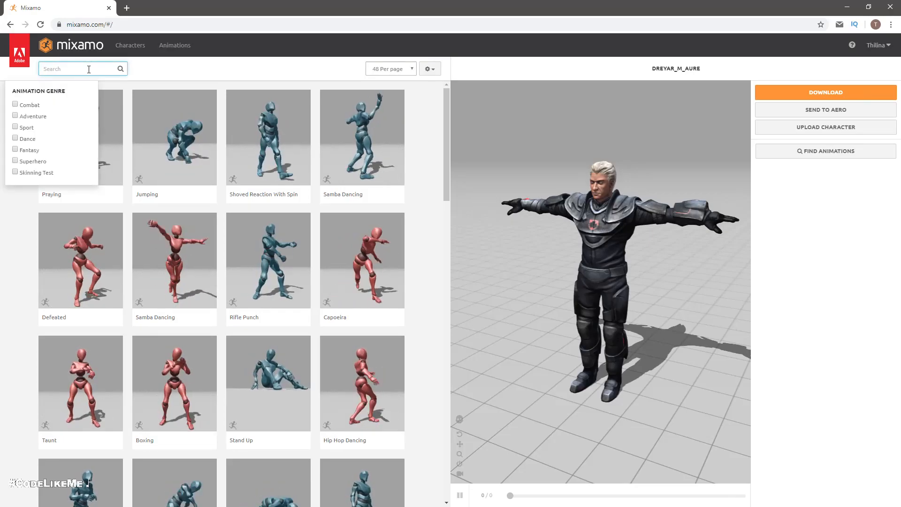
{"action": "type", "text": "OUCHING"}
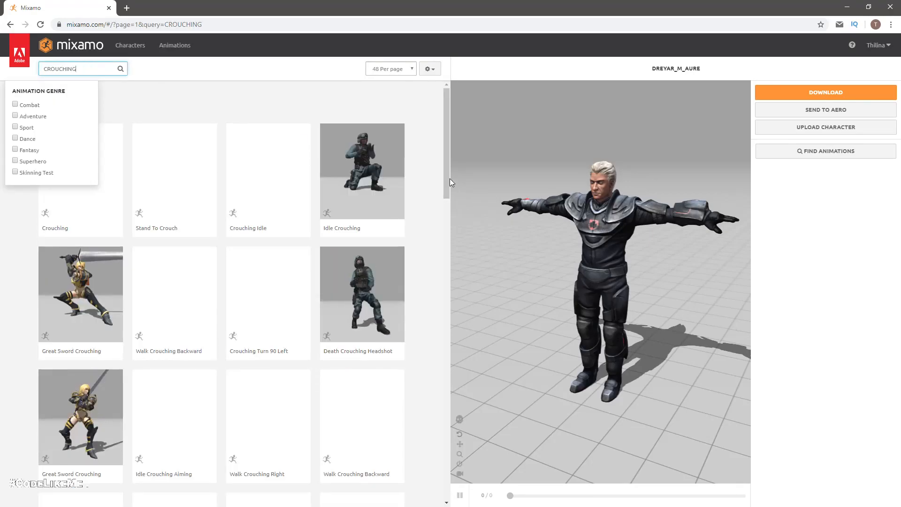
{"action": "left_click", "coordinate": [243, 102]}
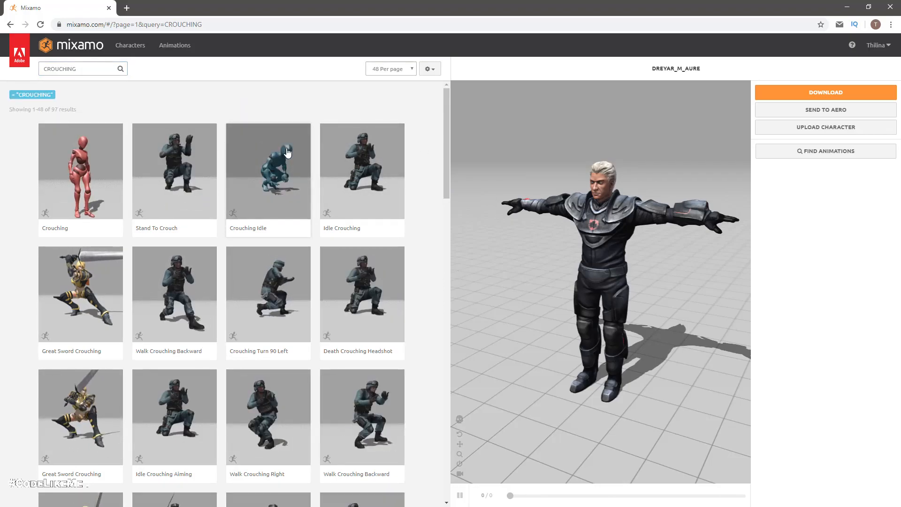
Step: Look through the first page of crouching animations and preview Crouch Idle 01 on the character from another angle
{"action": "scroll", "coordinate": [285, 201], "scroll_direction": "down", "scroll_amount": 10}
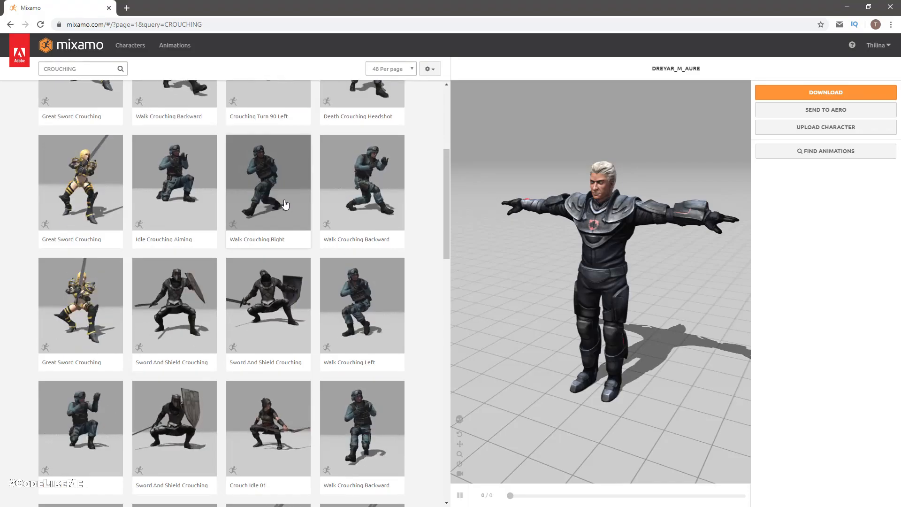
{"action": "scroll", "coordinate": [285, 204], "scroll_direction": "down", "scroll_amount": 8}
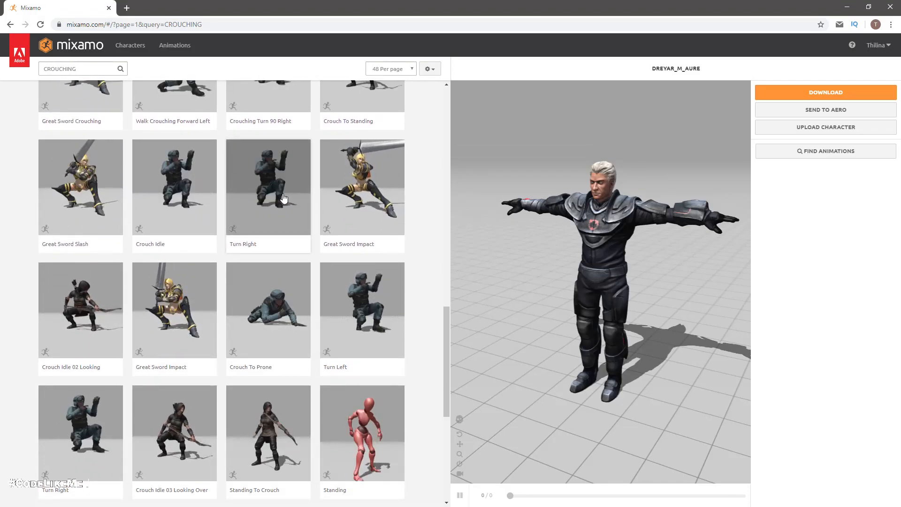
{"action": "scroll", "coordinate": [130, 311], "scroll_direction": "down", "scroll_amount": 3}
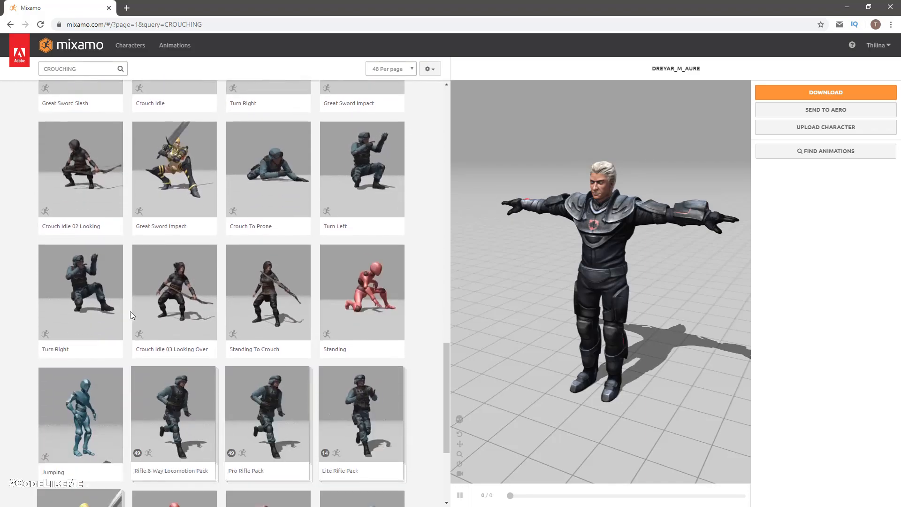
{"action": "scroll", "coordinate": [131, 311], "scroll_direction": "down", "scroll_amount": 4}
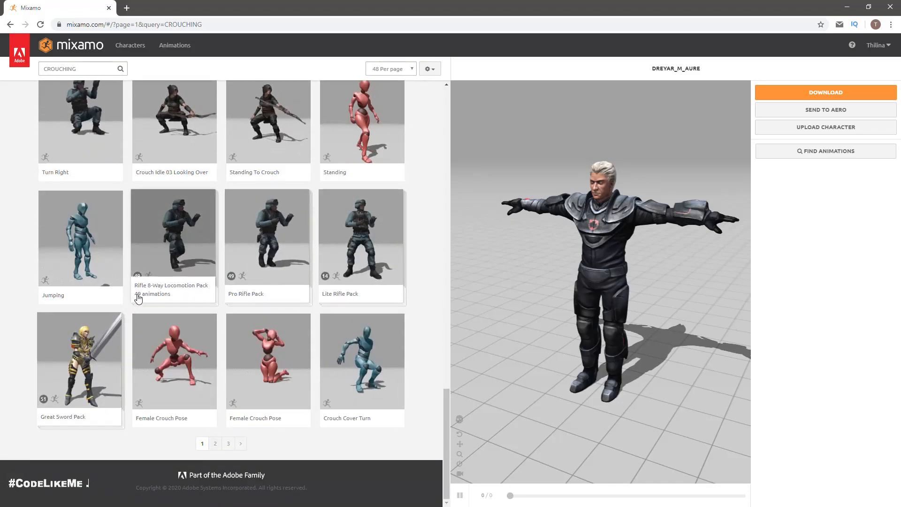
{"action": "scroll", "coordinate": [188, 324], "scroll_direction": "up", "scroll_amount": 7}
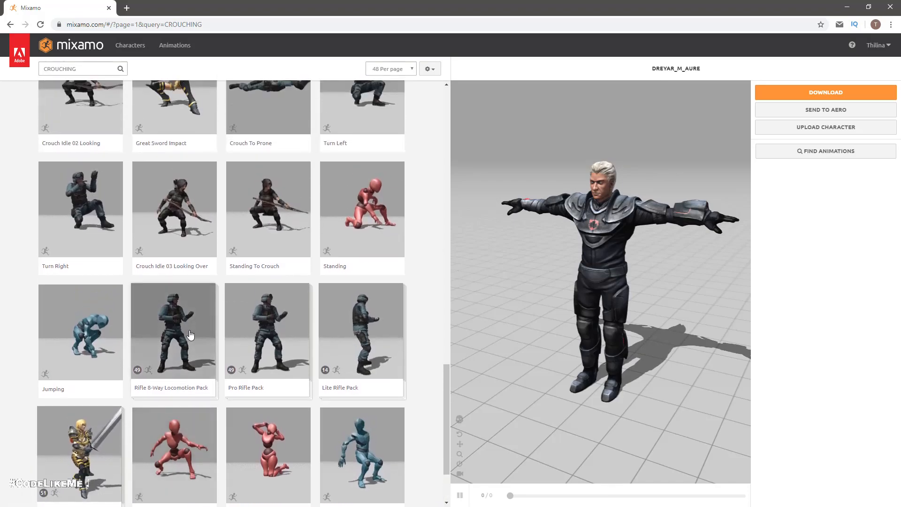
{"action": "scroll", "coordinate": [203, 338], "scroll_direction": "down", "scroll_amount": 1}
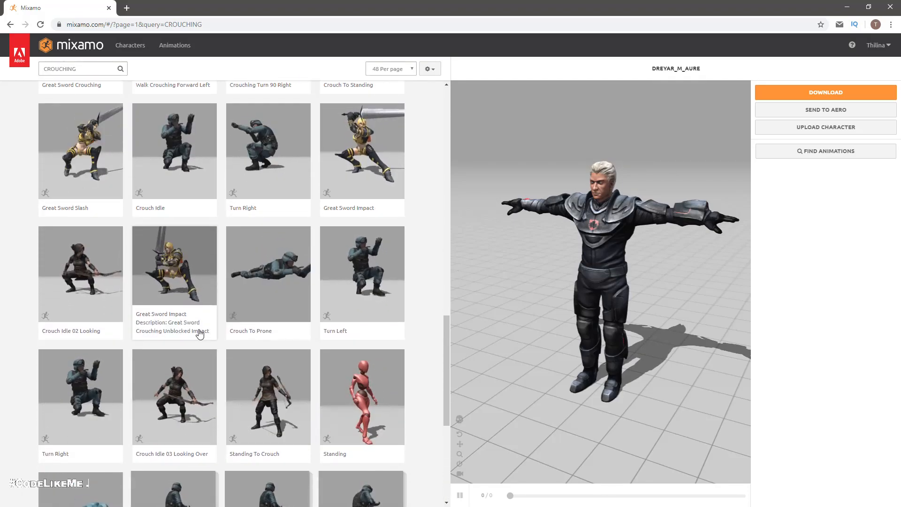
{"action": "scroll", "coordinate": [200, 334], "scroll_direction": "up", "scroll_amount": 1}
{"action": "scroll", "coordinate": [201, 334], "scroll_direction": "up", "scroll_amount": 10}
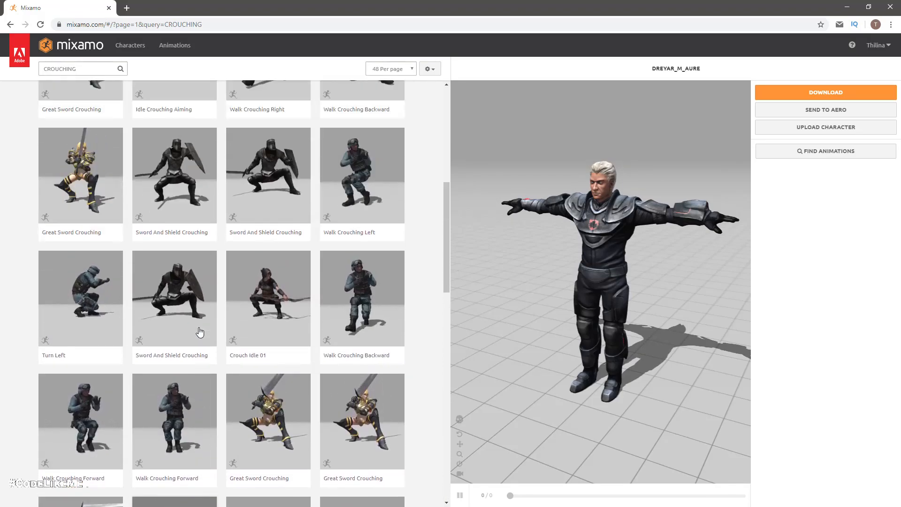
{"action": "left_click", "coordinate": [298, 310]}
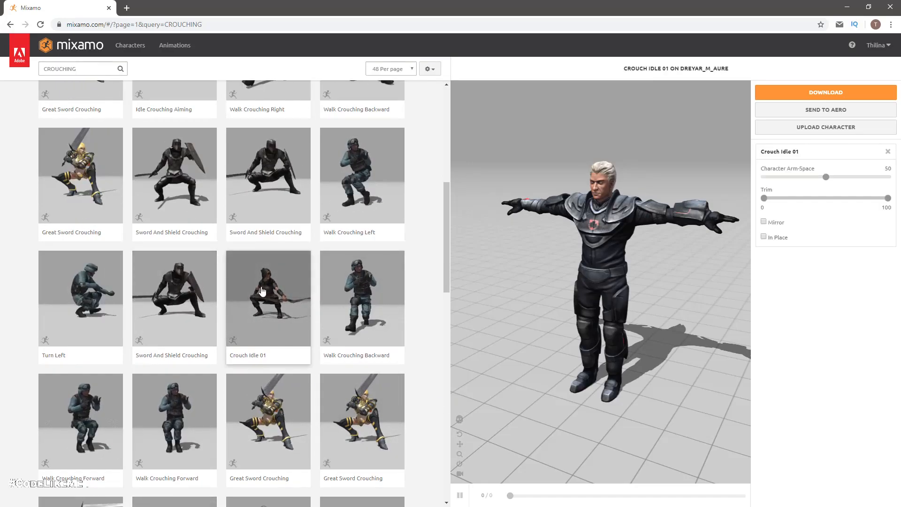
{"action": "scroll", "coordinate": [325, 316], "scroll_direction": "up", "scroll_amount": 3}
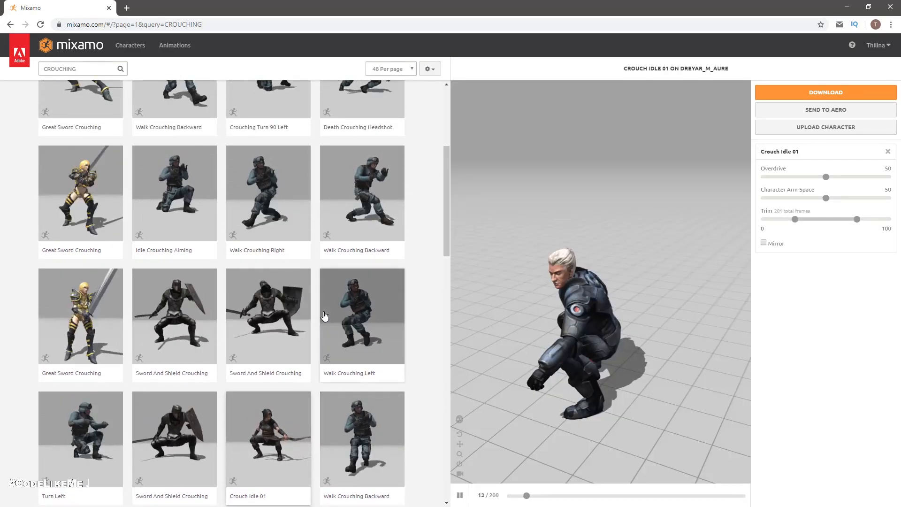
{"action": "left_click_drag", "start_coordinate": [479, 326], "coordinate": [566, 320]}
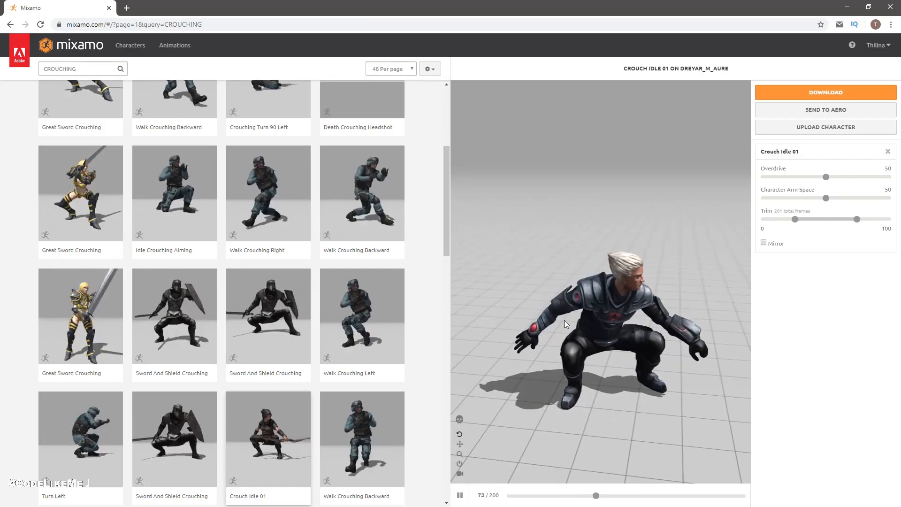
Step: Apply the Crouching Idle animation to the character and download it in FBX format at 30 frames per second without keyframe reduction
{"action": "scroll", "coordinate": [445, 313], "scroll_direction": "up", "scroll_amount": 5}
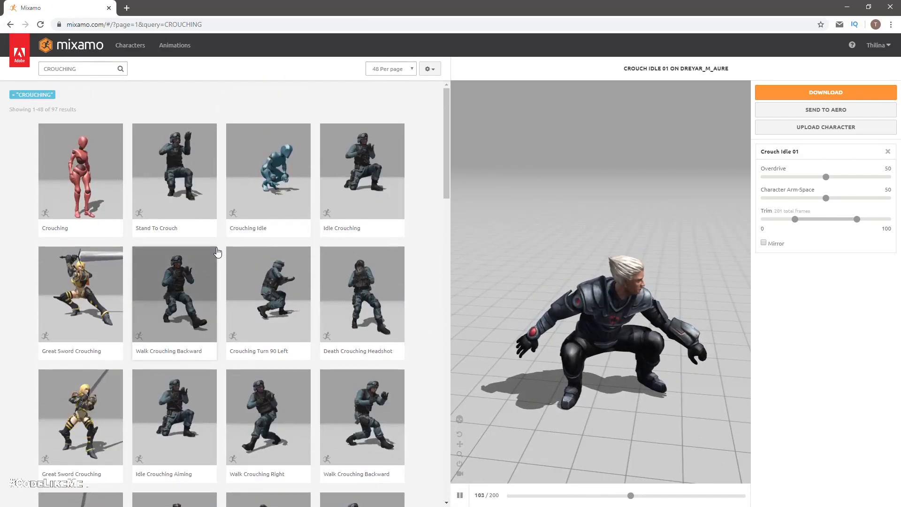
{"action": "left_click", "coordinate": [270, 175]}
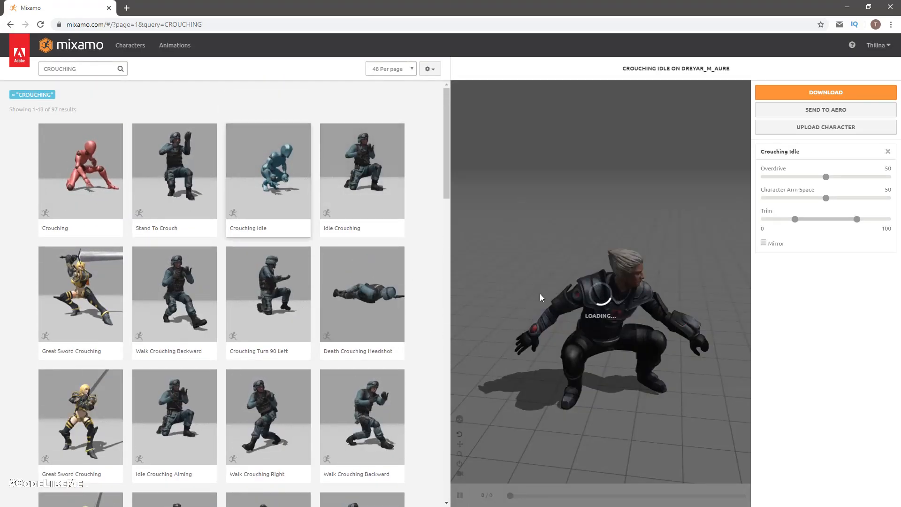
{"action": "left_click_drag", "start_coordinate": [546, 286], "coordinate": [555, 248]}
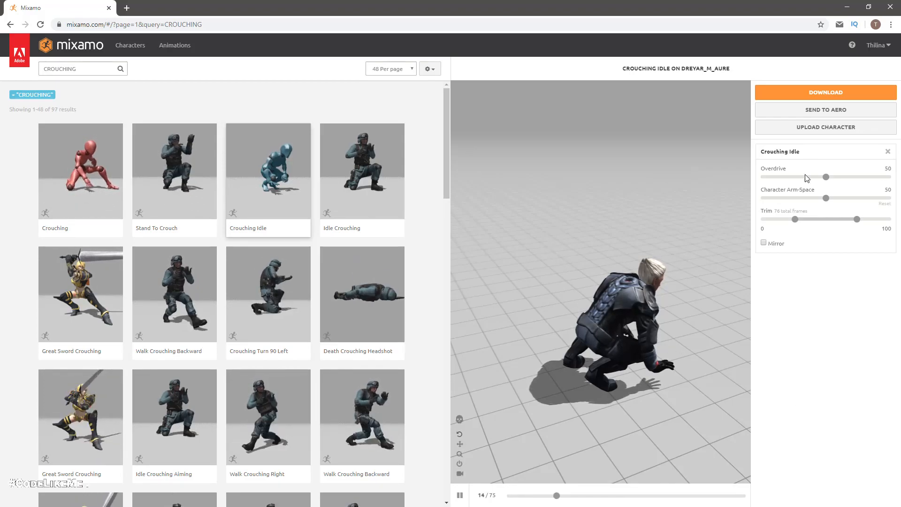
{"action": "left_click", "coordinate": [799, 96]}
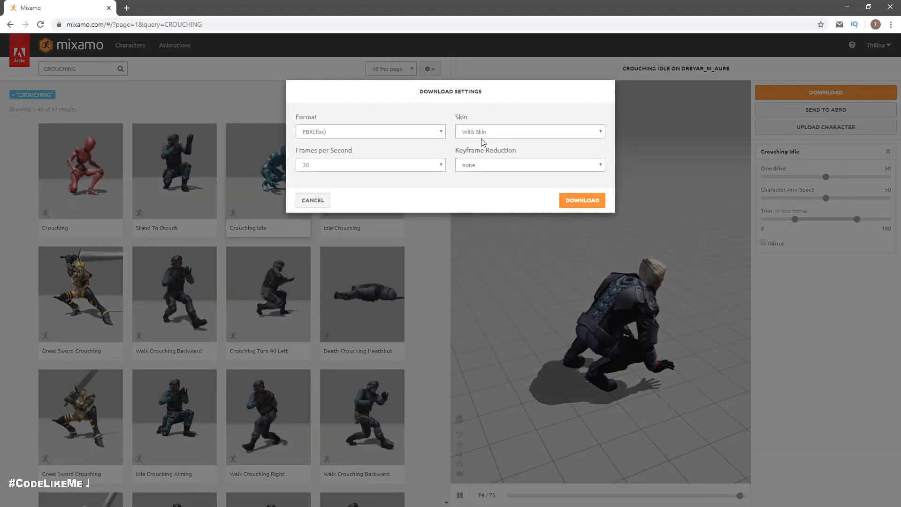
{"action": "left_click", "coordinate": [580, 200]}
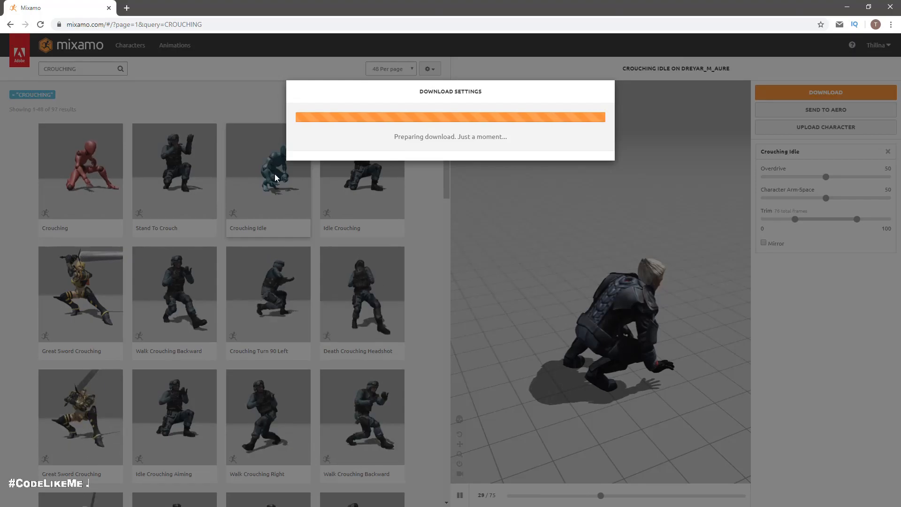
Step: Look through the remaining crouching animations on the first results page and open page 2
{"action": "scroll", "coordinate": [246, 227], "scroll_direction": "down", "scroll_amount": 4}
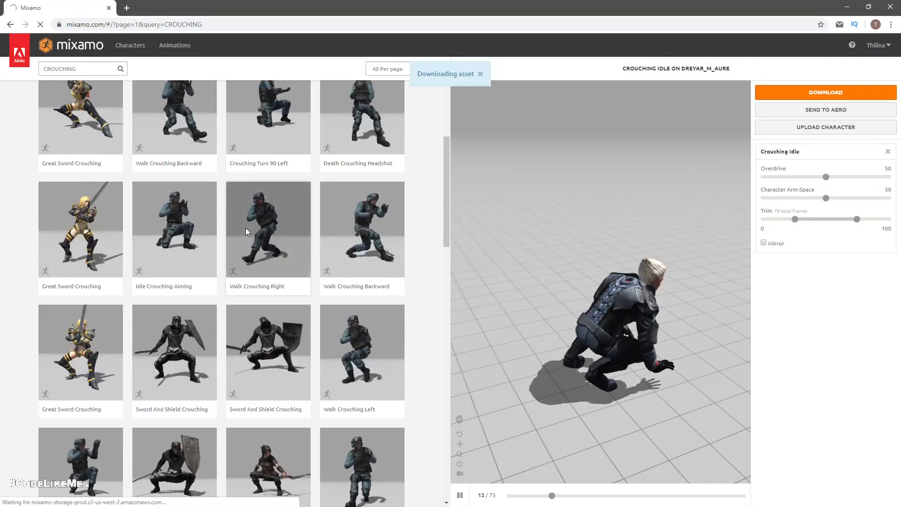
{"action": "scroll", "coordinate": [246, 227], "scroll_direction": "down", "scroll_amount": 6}
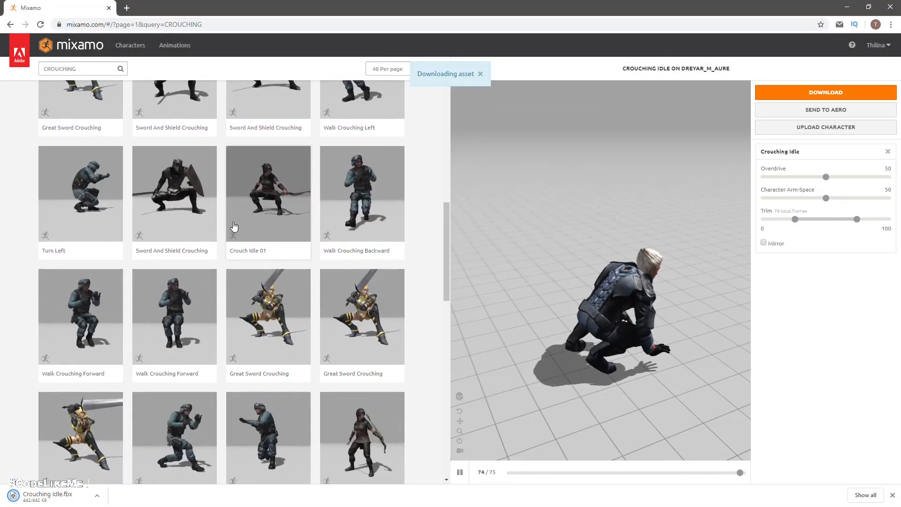
{"action": "scroll", "coordinate": [226, 220], "scroll_direction": "down", "scroll_amount": 3}
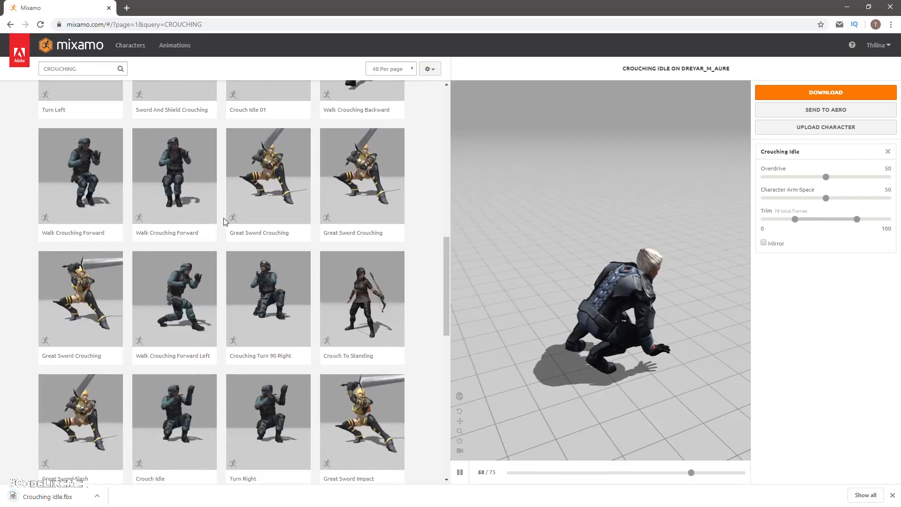
{"action": "scroll", "coordinate": [219, 217], "scroll_direction": "down", "scroll_amount": 3}
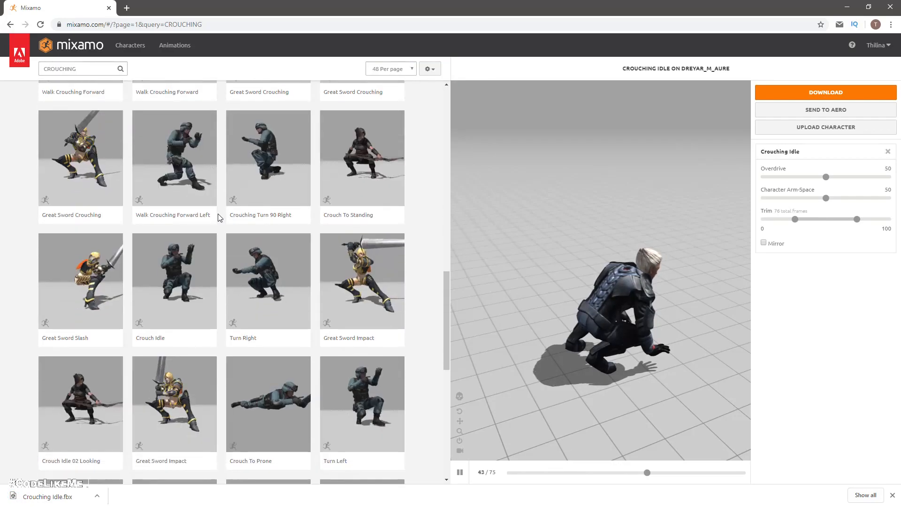
{"action": "scroll", "coordinate": [218, 217], "scroll_direction": "down", "scroll_amount": 2}
{"action": "scroll", "coordinate": [218, 219], "scroll_direction": "down", "scroll_amount": 2}
{"action": "scroll", "coordinate": [217, 219], "scroll_direction": "down", "scroll_amount": 4}
{"action": "scroll", "coordinate": [216, 218], "scroll_direction": "down", "scroll_amount": 1}
{"action": "scroll", "coordinate": [215, 219], "scroll_direction": "down", "scroll_amount": 1}
{"action": "left_click", "coordinate": [215, 421]}
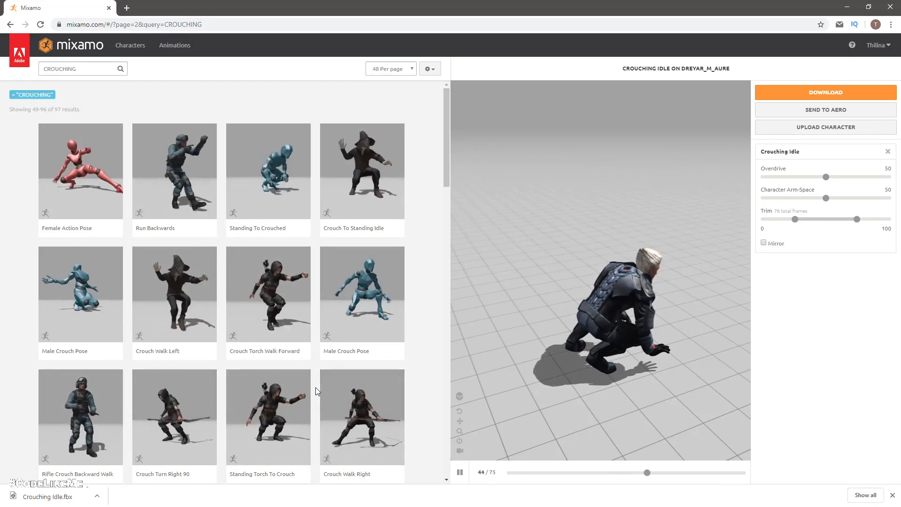
Step: Find the Crouch Idle animation on the second results page and apply it to the character
{"action": "scroll", "coordinate": [316, 389], "scroll_direction": "down", "scroll_amount": 2}
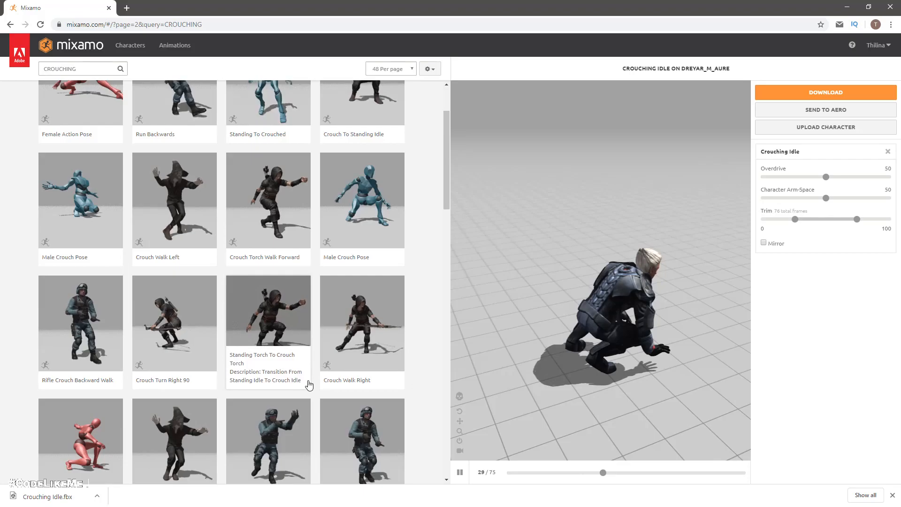
{"action": "scroll", "coordinate": [309, 386], "scroll_direction": "down", "scroll_amount": 3}
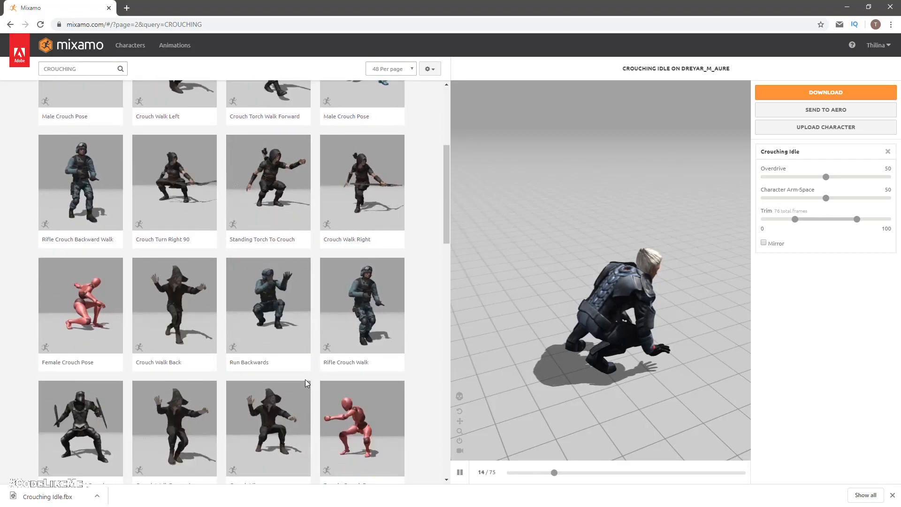
{"action": "scroll", "coordinate": [307, 383], "scroll_direction": "down", "scroll_amount": 1}
{"action": "scroll", "coordinate": [306, 383], "scroll_direction": "down", "scroll_amount": 3}
{"action": "scroll", "coordinate": [300, 383], "scroll_direction": "down", "scroll_amount": 3}
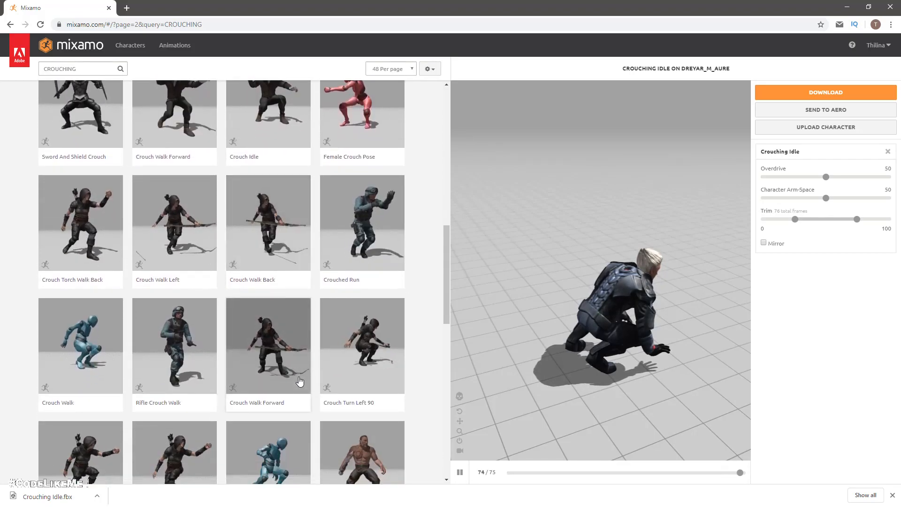
{"action": "scroll", "coordinate": [296, 379], "scroll_direction": "down", "scroll_amount": 2}
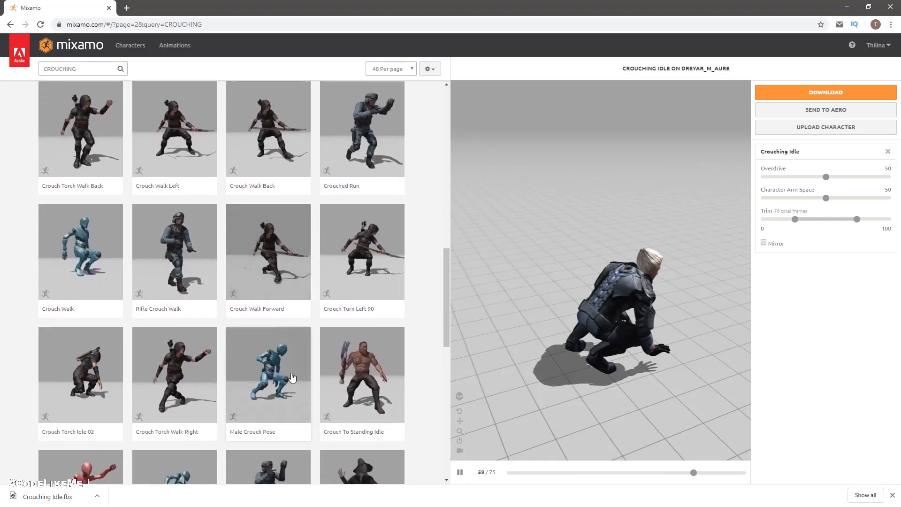
{"action": "scroll", "coordinate": [290, 377], "scroll_direction": "down", "scroll_amount": 2}
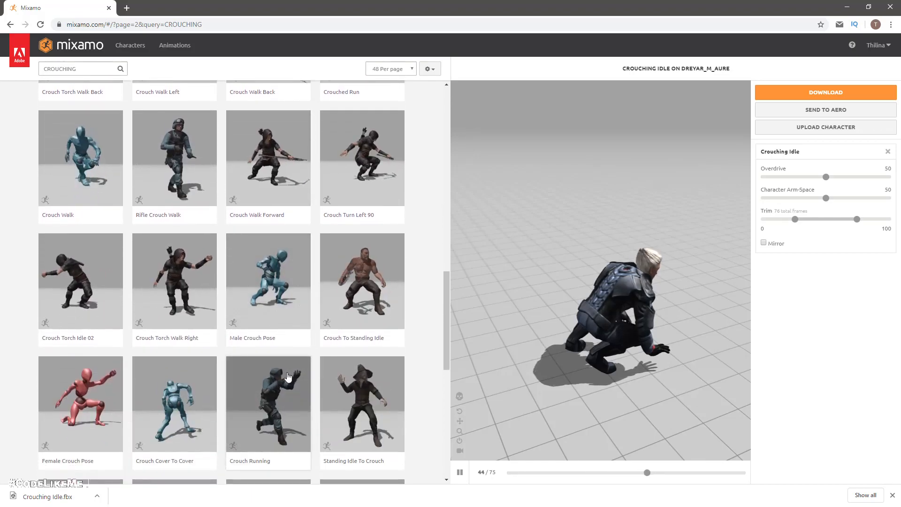
{"action": "scroll", "coordinate": [287, 377], "scroll_direction": "down", "scroll_amount": 4}
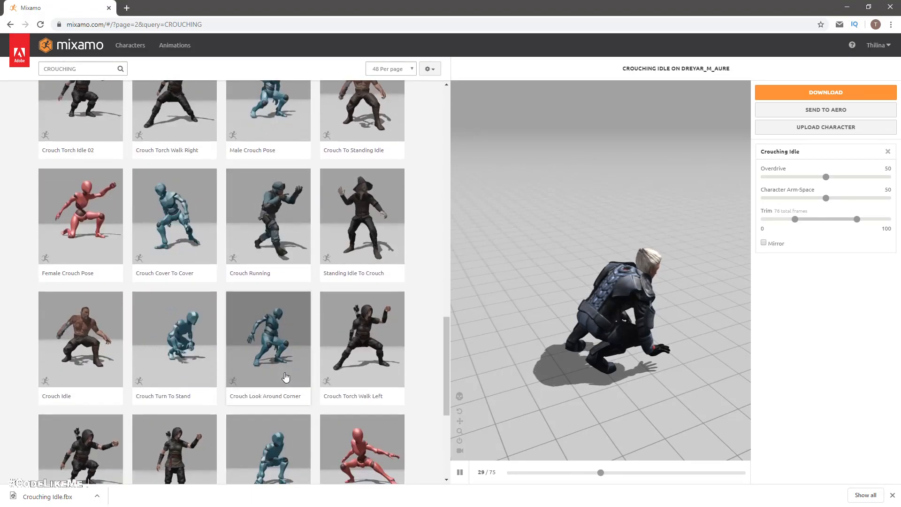
{"action": "left_click", "coordinate": [85, 343]}
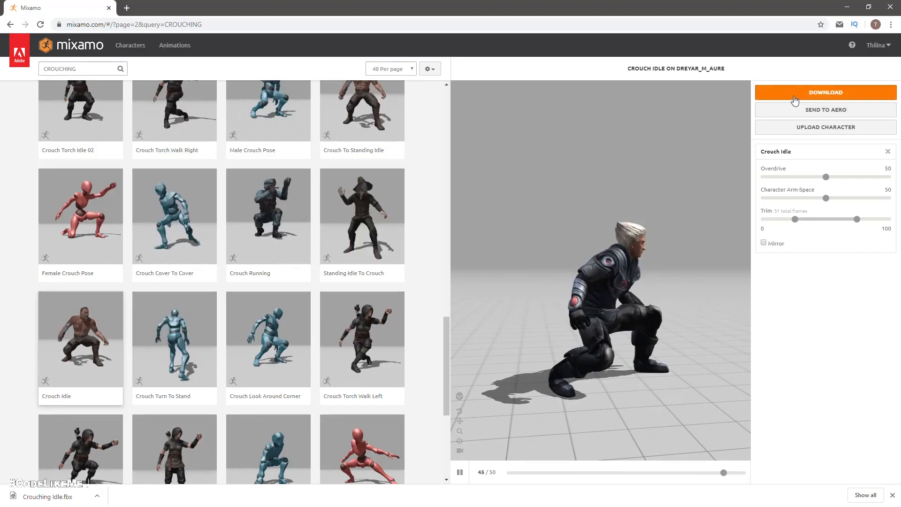
Step: Download the Crouch Idle animation and open page 3 of the crouching search results
{"action": "left_click", "coordinate": [812, 92]}
{"action": "left_click", "coordinate": [590, 201]}
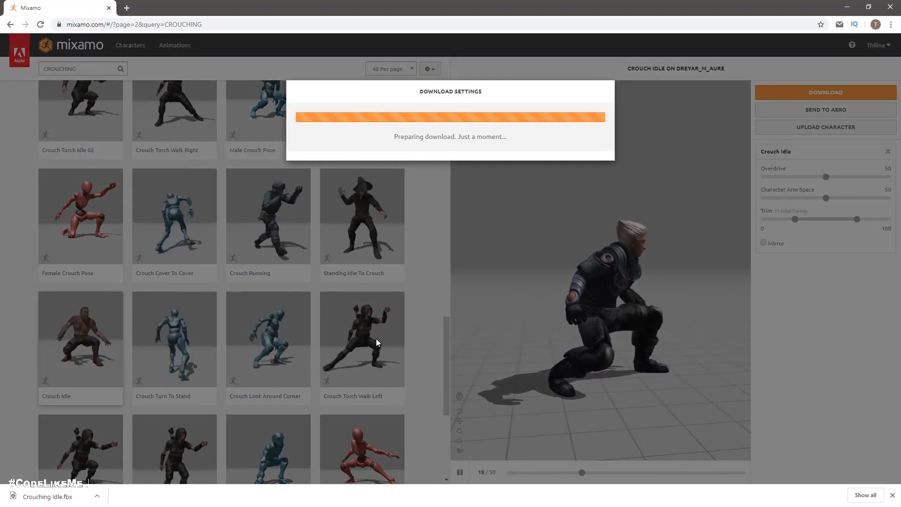
{"action": "scroll", "coordinate": [353, 296], "scroll_direction": "down", "scroll_amount": 4}
{"action": "scroll", "coordinate": [342, 288], "scroll_direction": "down", "scroll_amount": 3}
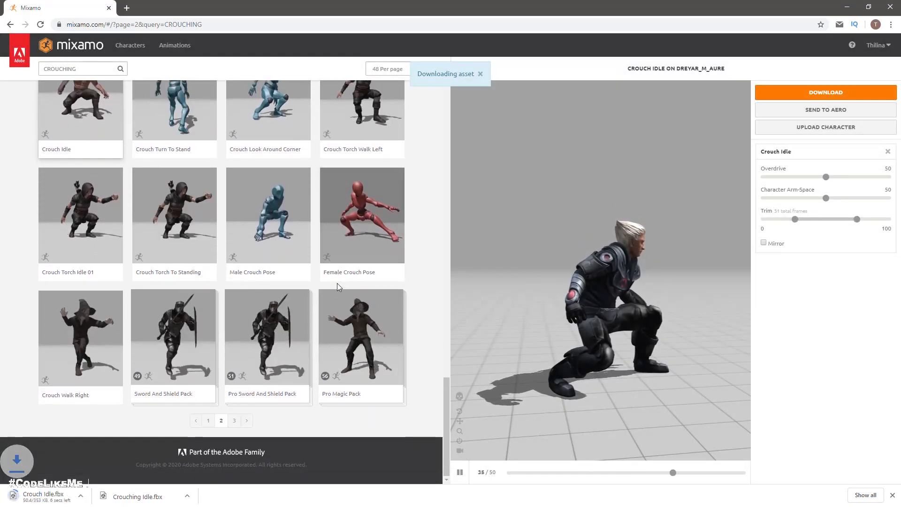
{"action": "left_click", "coordinate": [234, 420]}
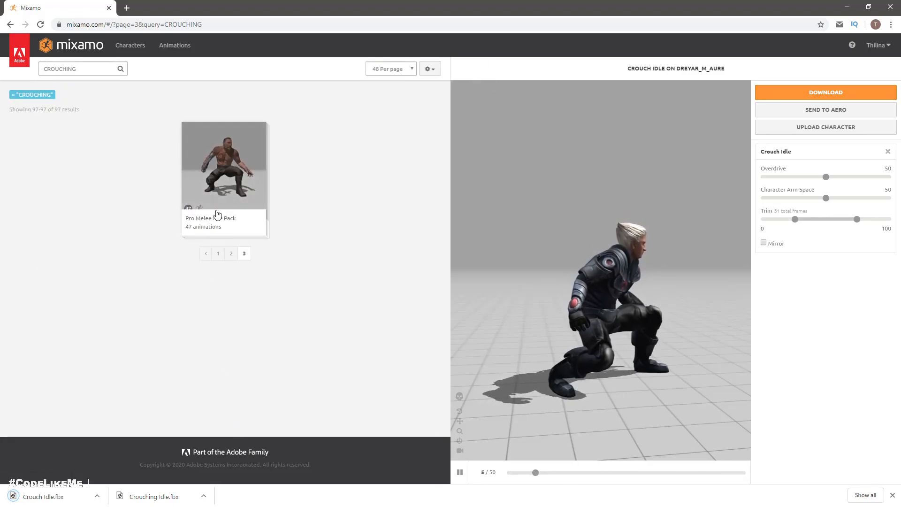
Step: Change the animation search to "CROUCH forward"
{"action": "left_click", "coordinate": [84, 68]}
{"action": "key", "text": "BackSpace"}
{"action": "key", "text": "BackSpace"}
{"action": "key", "text": "BackSpace"}
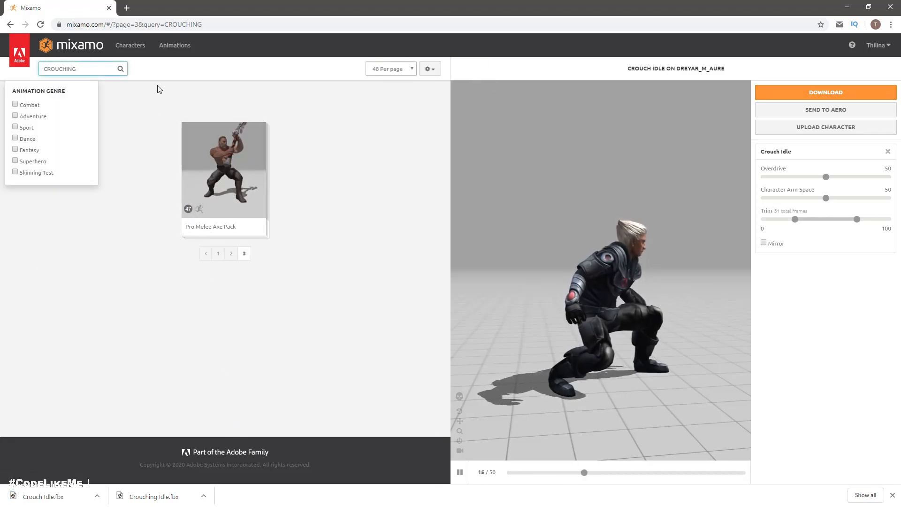
{"action": "type", "text": "forward"}
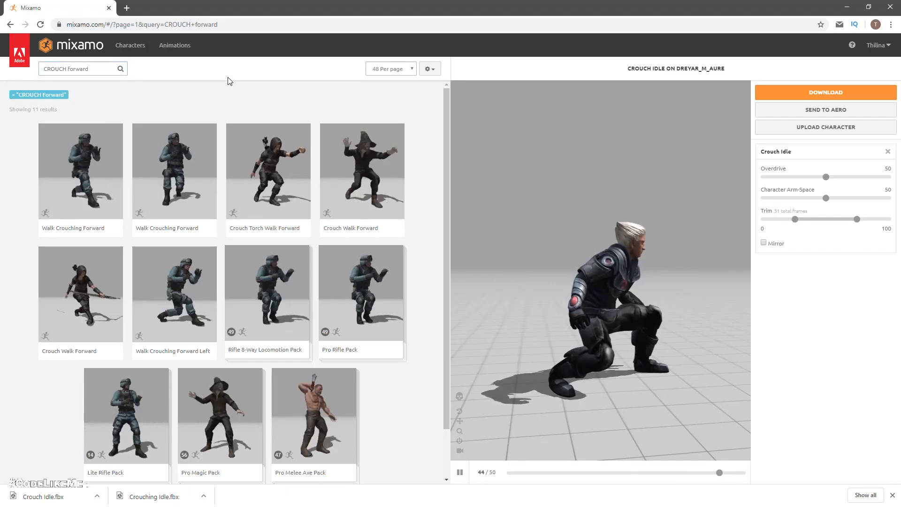
Step: Look through the forward crouching results and apply the archer's Crouch Walk Forward animation to the character
{"action": "scroll", "coordinate": [358, 226], "scroll_direction": "down", "scroll_amount": 2}
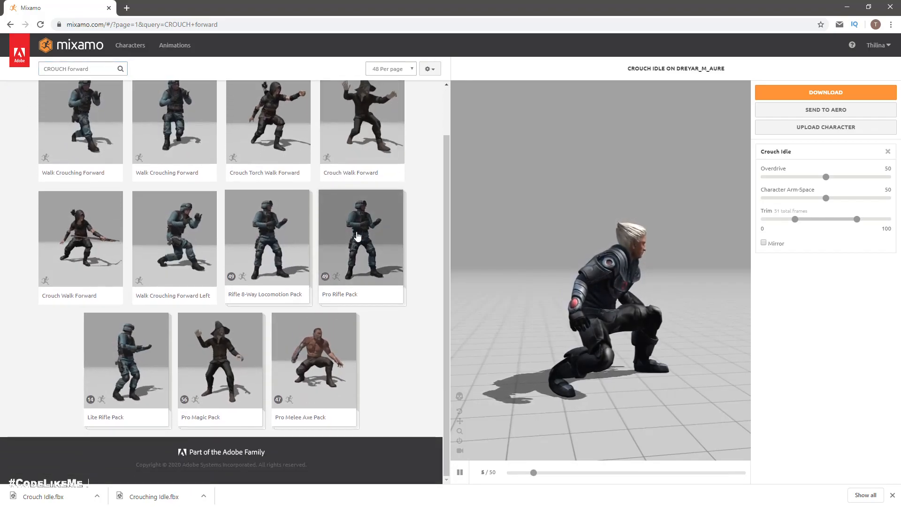
{"action": "scroll", "coordinate": [357, 234], "scroll_direction": "up", "scroll_amount": 1}
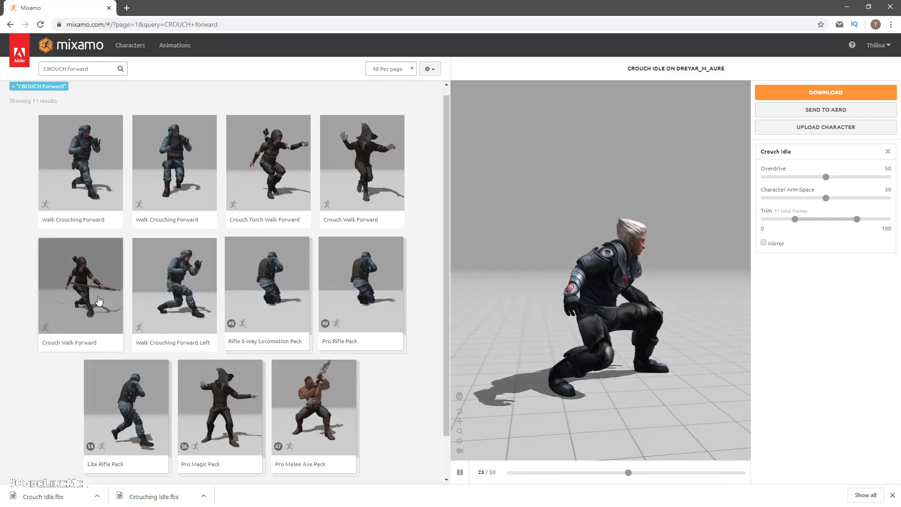
{"action": "scroll", "coordinate": [106, 281], "scroll_direction": "down", "scroll_amount": 2}
{"action": "scroll", "coordinate": [122, 282], "scroll_direction": "up", "scroll_amount": 2}
{"action": "scroll", "coordinate": [124, 283], "scroll_direction": "up", "scroll_amount": 1}
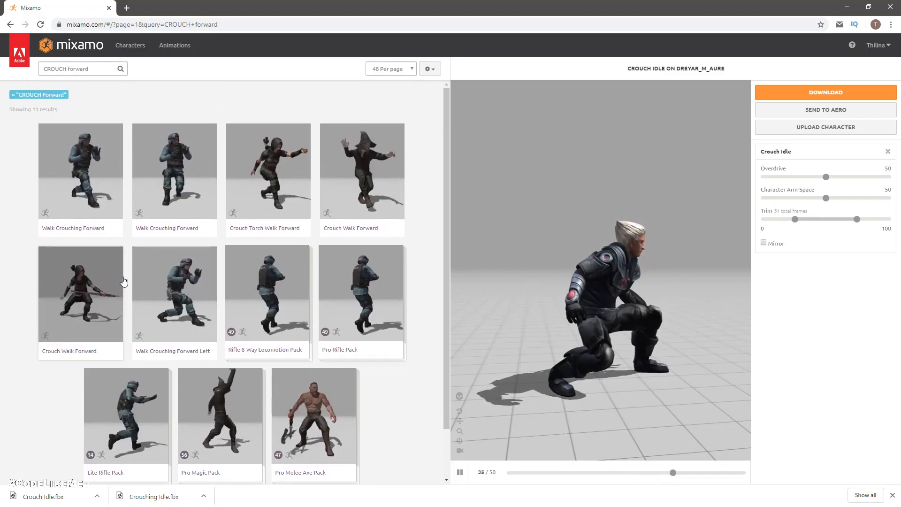
{"action": "left_click", "coordinate": [86, 277]}
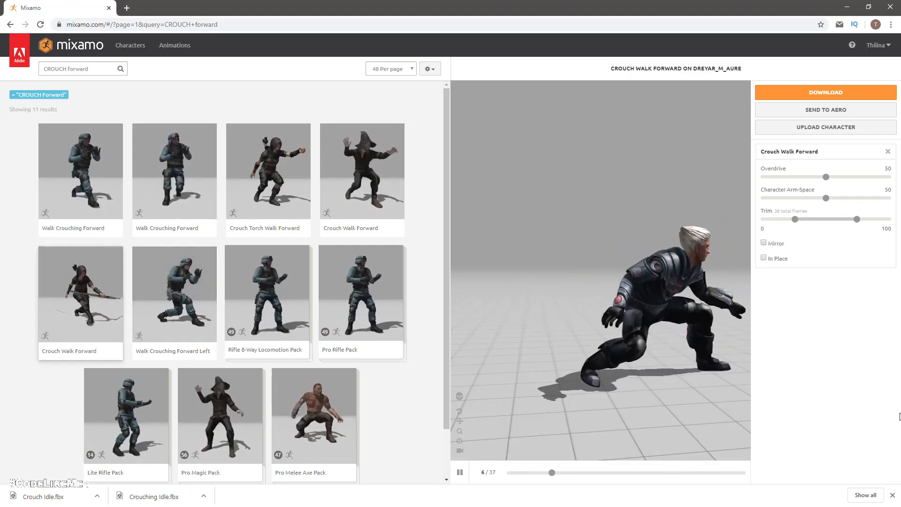
Step: Set Crouch Walk Forward to In Place without mirroring and download it as FBX without skin, at 30 frames per second with no keyframe reduction
{"action": "left_click", "coordinate": [764, 243]}
{"action": "left_click", "coordinate": [765, 243]}
{"action": "left_click", "coordinate": [764, 258]}
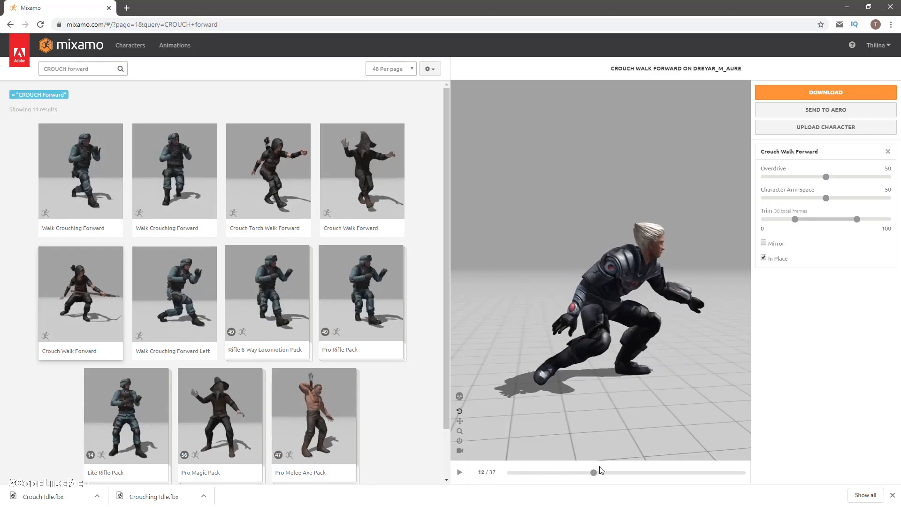
{"action": "left_click", "coordinate": [459, 472]}
{"action": "left_click", "coordinate": [458, 441]}
{"action": "left_click_drag", "start_coordinate": [878, 484], "coordinate": [783, 466]}
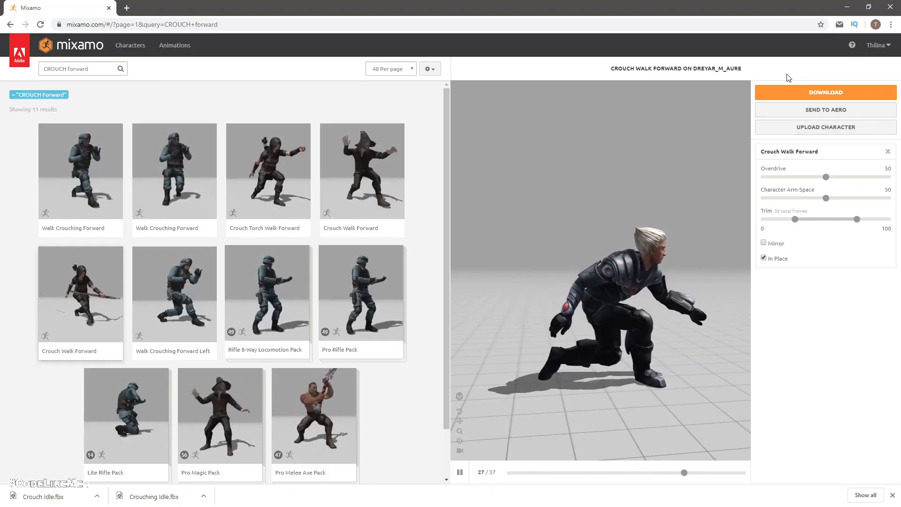
{"action": "left_click", "coordinate": [793, 96]}
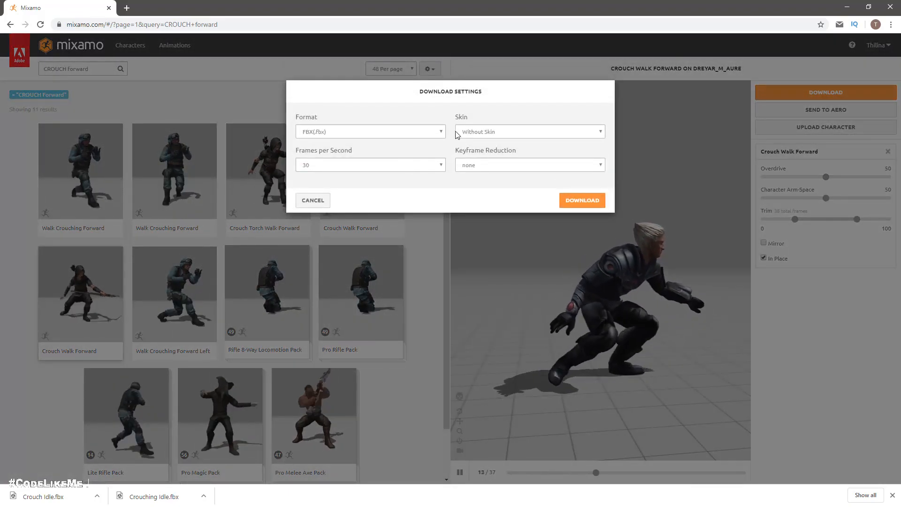
{"action": "left_click", "coordinate": [575, 201]}
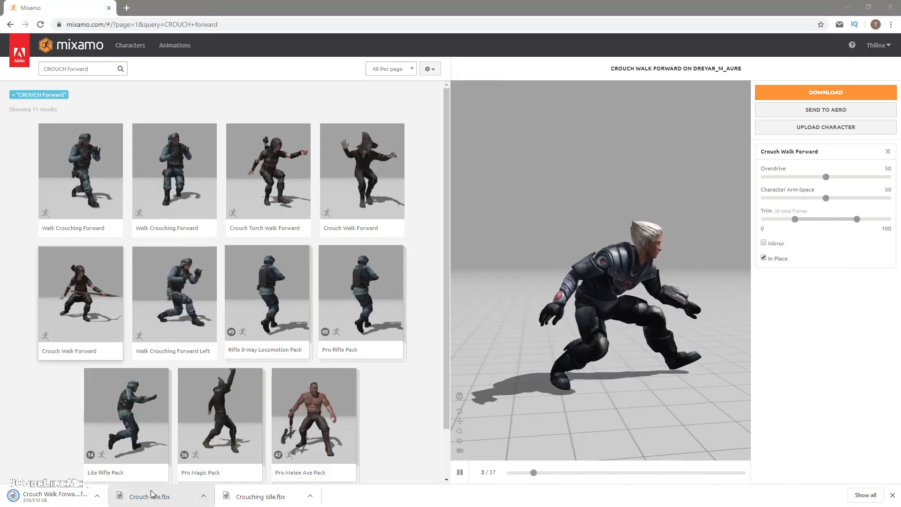
Step: Switch to Unity and open the Animations folder inside the Dreyar character folder
{"action": "key", "text": "alt+Tab"}
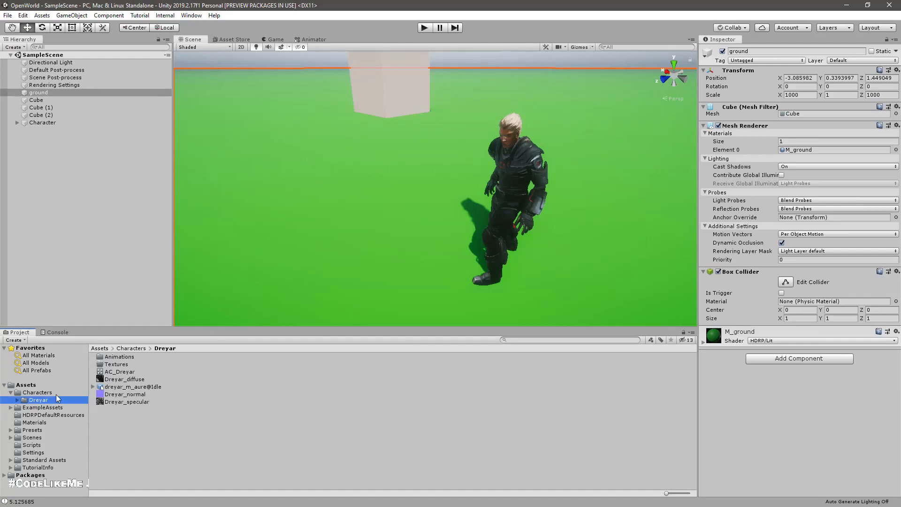
{"action": "double_click", "coordinate": [121, 358]}
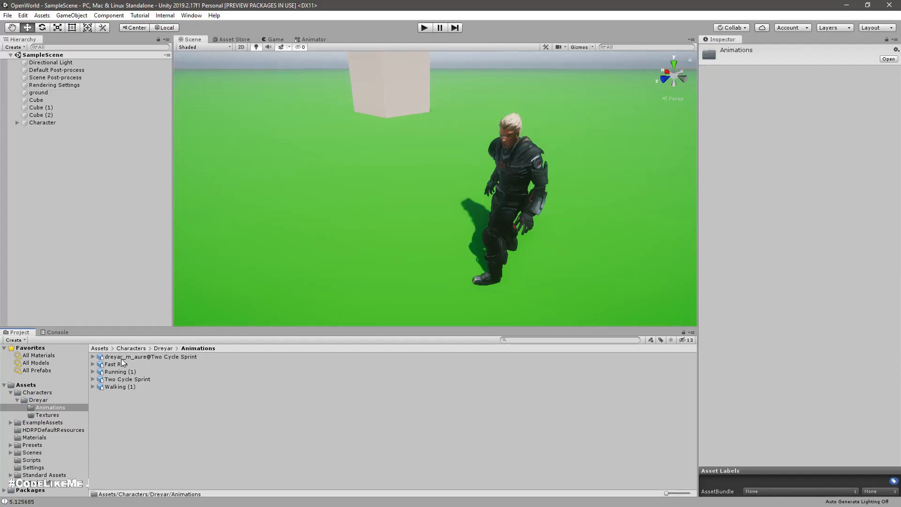
{"action": "left_click", "coordinate": [151, 420]}
Step: Import the downloaded Crouch Idle and Crouch Walk Forward FBX files from the browser into the Dreyar Animations folder in Unity
{"action": "key", "text": "alt+Tab"}
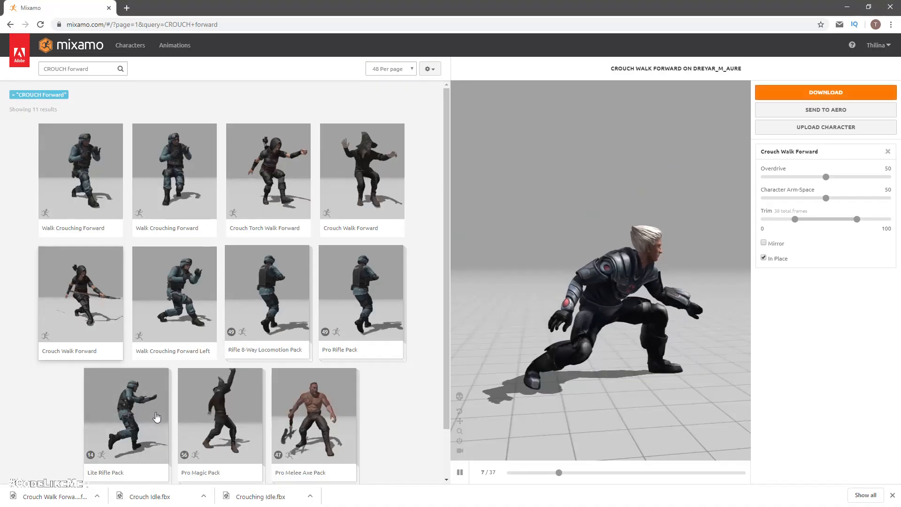
{"action": "left_click_drag", "start_coordinate": [162, 499], "coordinate": [375, 366]}
{"action": "key", "text": "alt+Tab"}
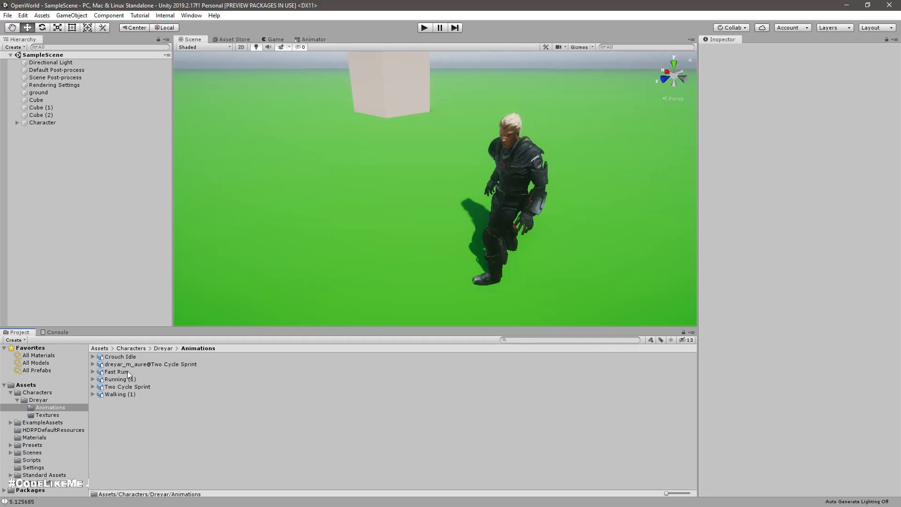
{"action": "left_click", "coordinate": [118, 358]}
{"action": "key", "text": "alt+Tab"}
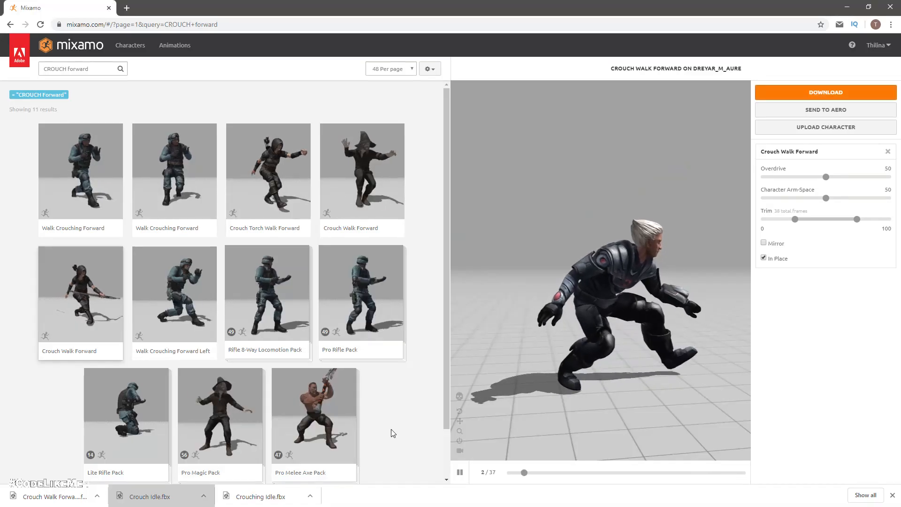
{"action": "left_click_drag", "start_coordinate": [44, 500], "coordinate": [324, 419]}
{"action": "key", "text": "alt+Tab"}
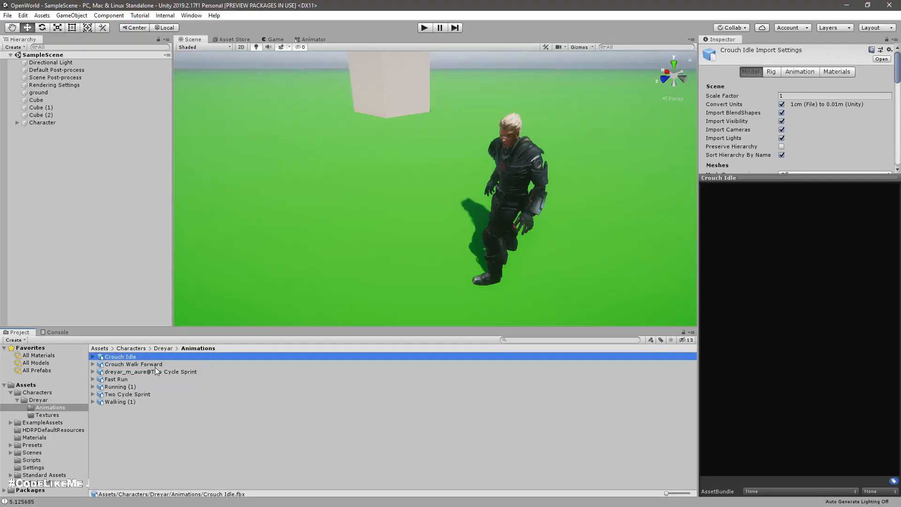
Step: For both Crouch Idle and Crouch Walk Forward, set the rig's animation type to Humanoid and avatar definition to Copy From Other Avatar
{"action": "left_click", "coordinate": [155, 365], "text": "shift"}
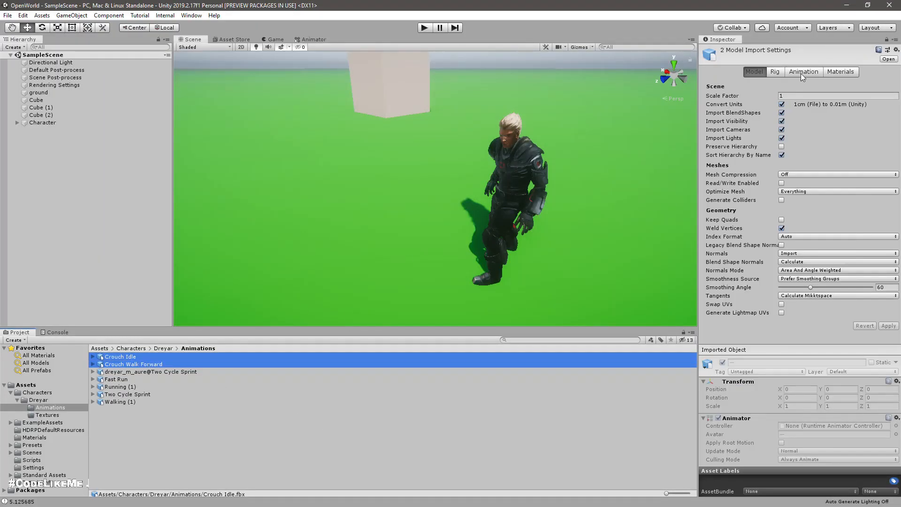
{"action": "left_click", "coordinate": [776, 70]}
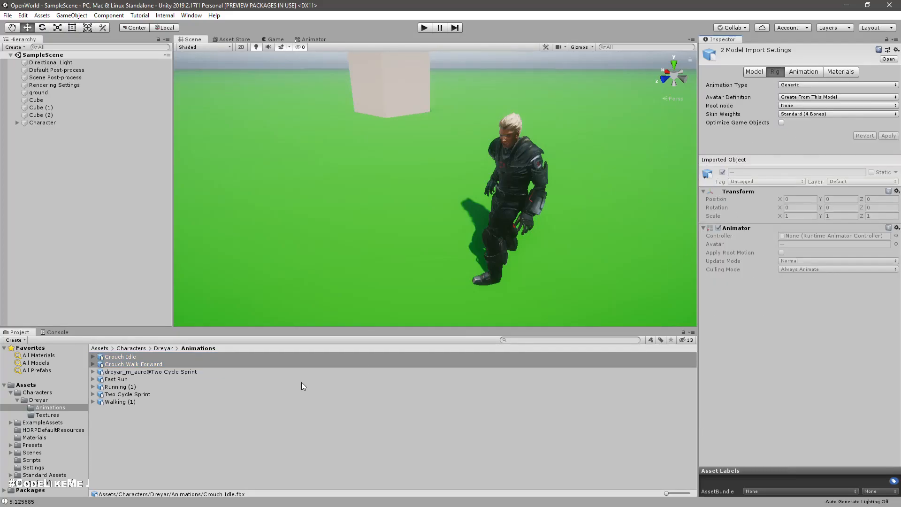
{"action": "left_click", "coordinate": [799, 87]}
{"action": "left_click", "coordinate": [802, 125]}
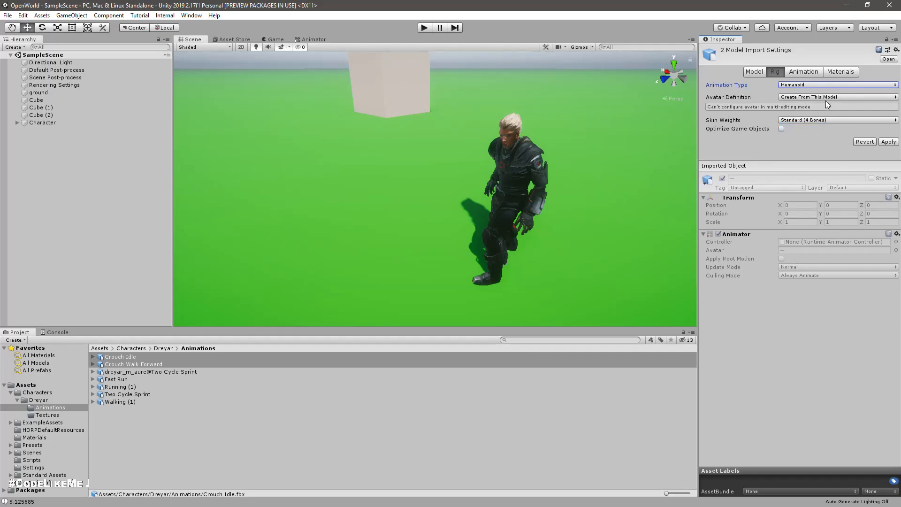
{"action": "left_click", "coordinate": [826, 97]}
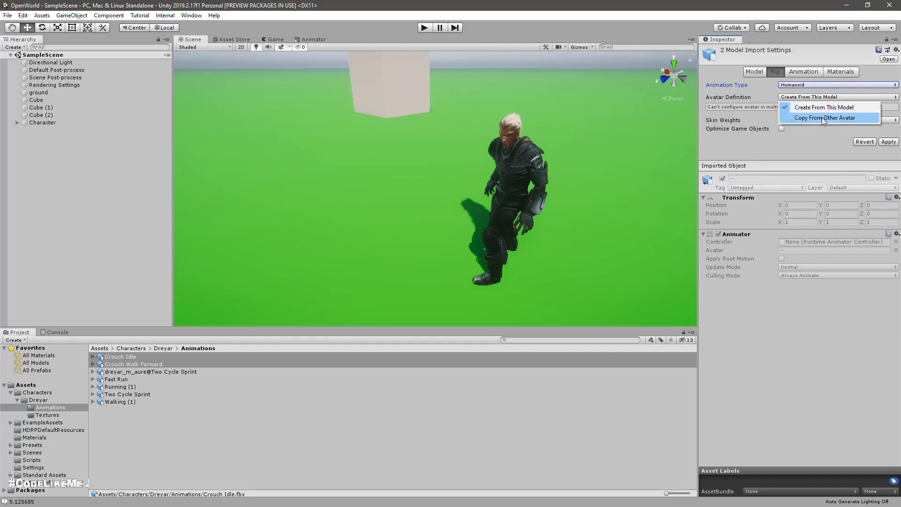
{"action": "left_click", "coordinate": [824, 118]}
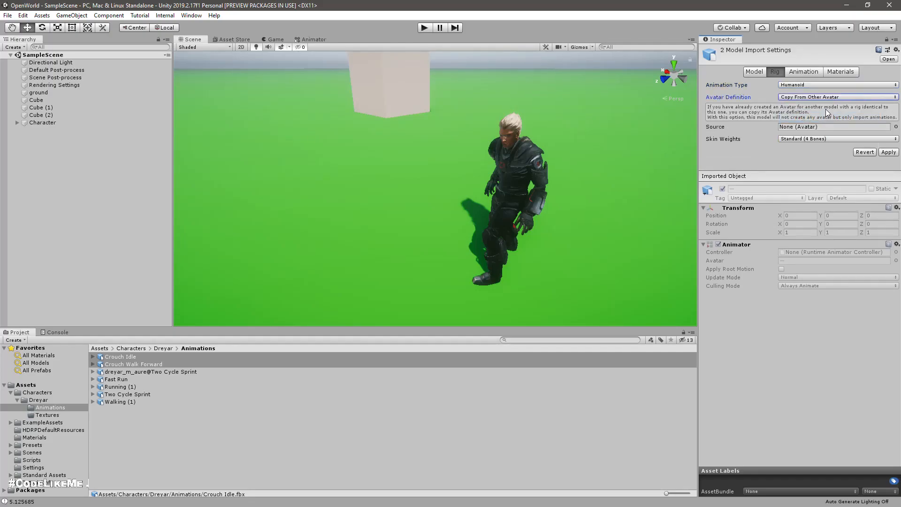
Step: Assign dreyar_m_aure@IdleAvatar as the source avatar for both crouch models and apply the import settings
{"action": "left_click", "coordinate": [163, 349]}
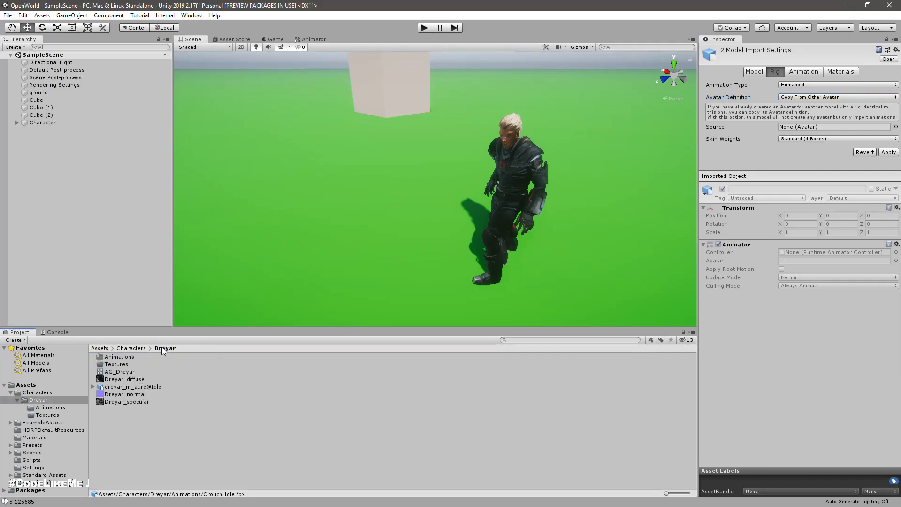
{"action": "left_click", "coordinate": [93, 387]}
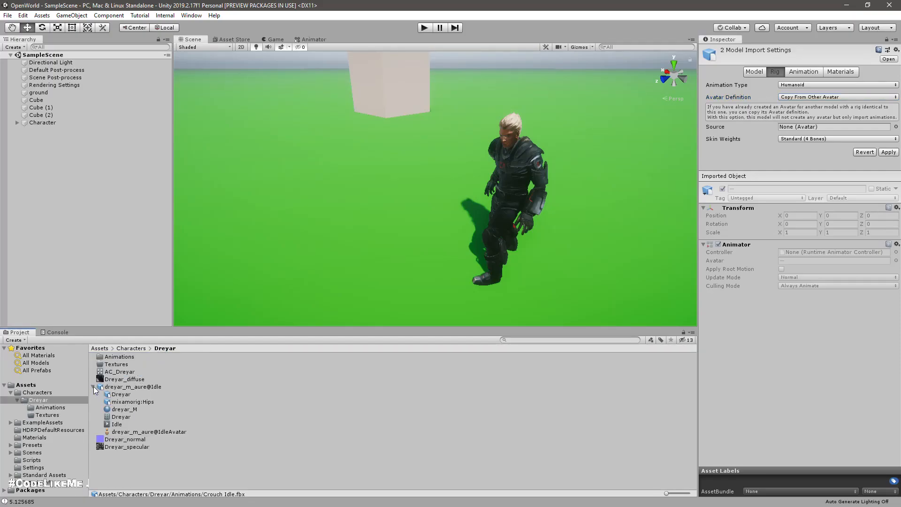
{"action": "left_click_drag", "start_coordinate": [141, 431], "coordinate": [796, 126]}
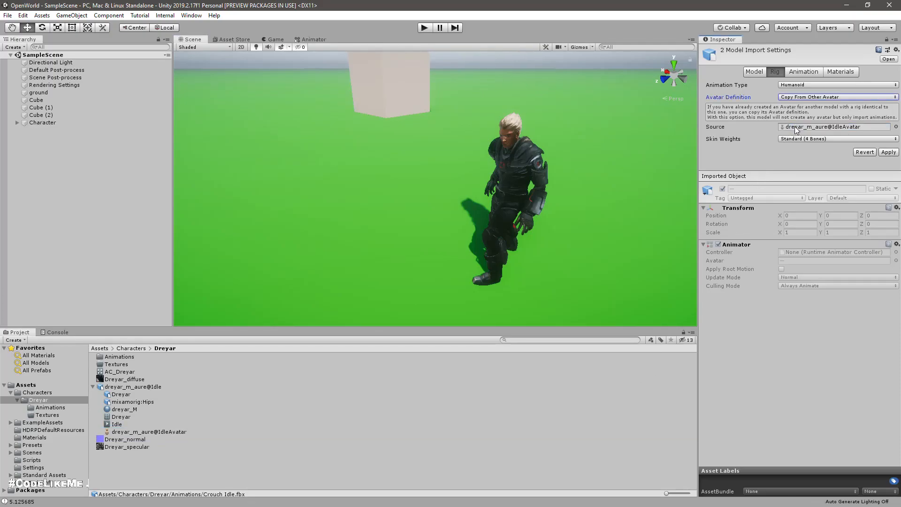
{"action": "left_click", "coordinate": [803, 72]}
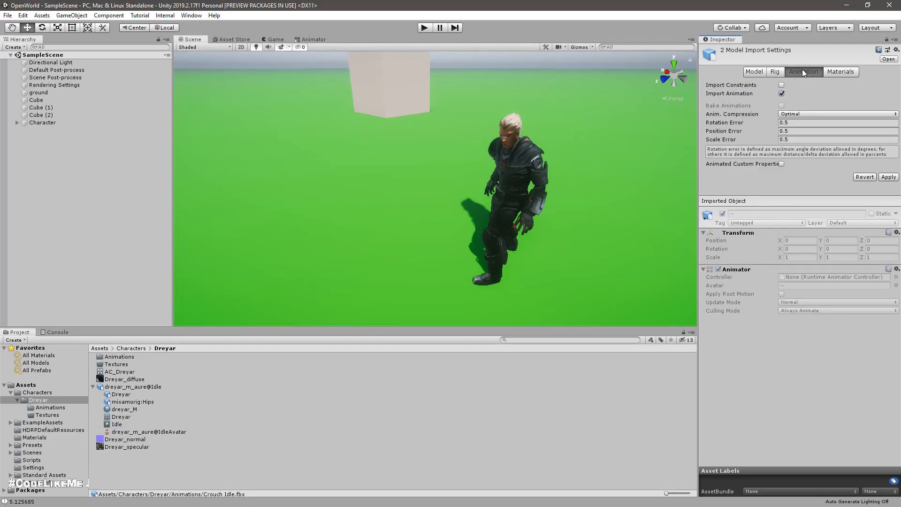
{"action": "left_click", "coordinate": [136, 356]}
{"action": "left_click", "coordinate": [437, 275]}
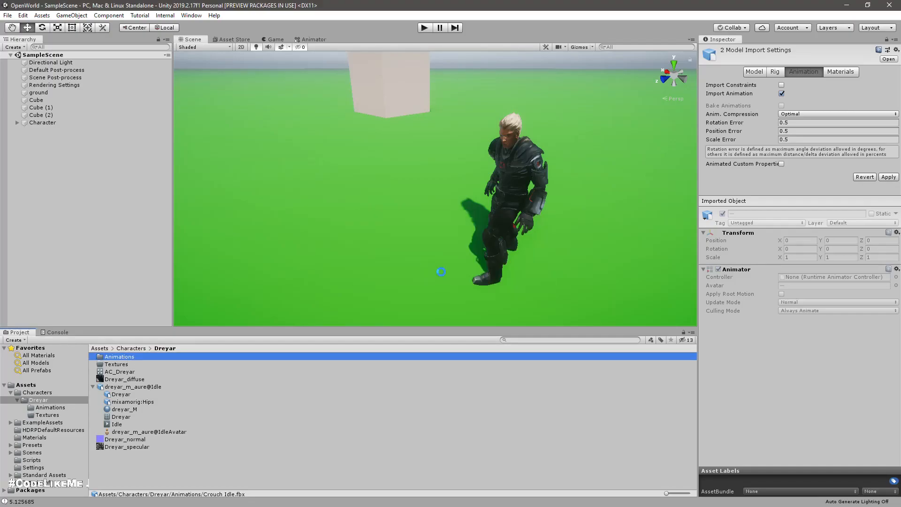
Step: Open the Animations folder and play the Crouch Idle clip's preview, viewing it from another angle
{"action": "double_click", "coordinate": [120, 357]}
{"action": "left_click", "coordinate": [121, 356]}
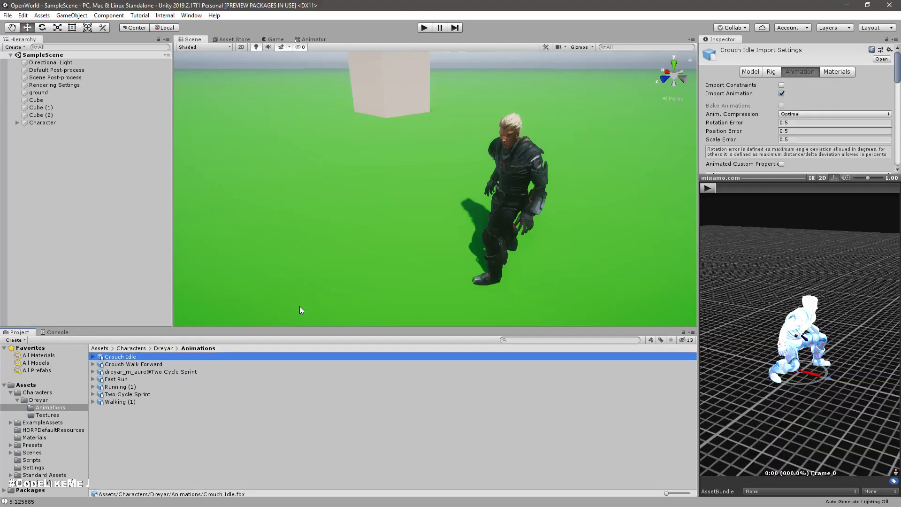
{"action": "left_click", "coordinate": [707, 188]}
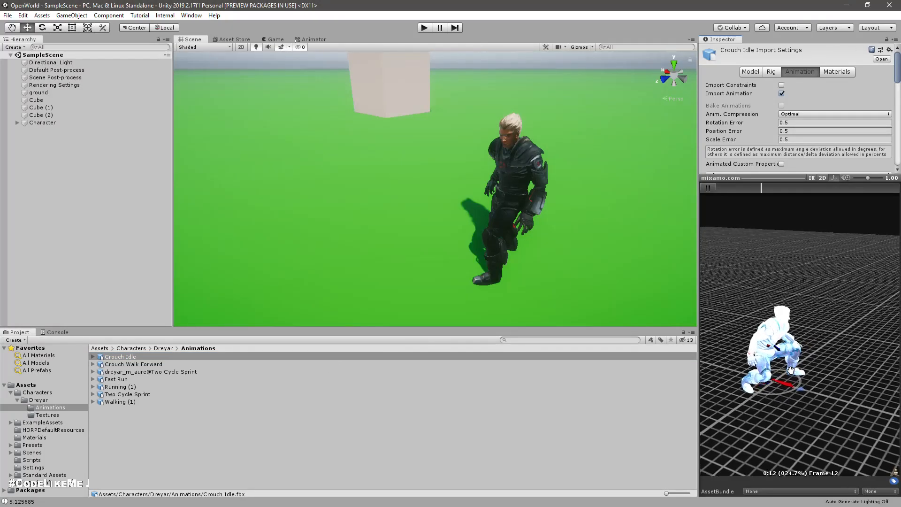
{"action": "left_click_drag", "start_coordinate": [793, 401], "coordinate": [807, 406]}
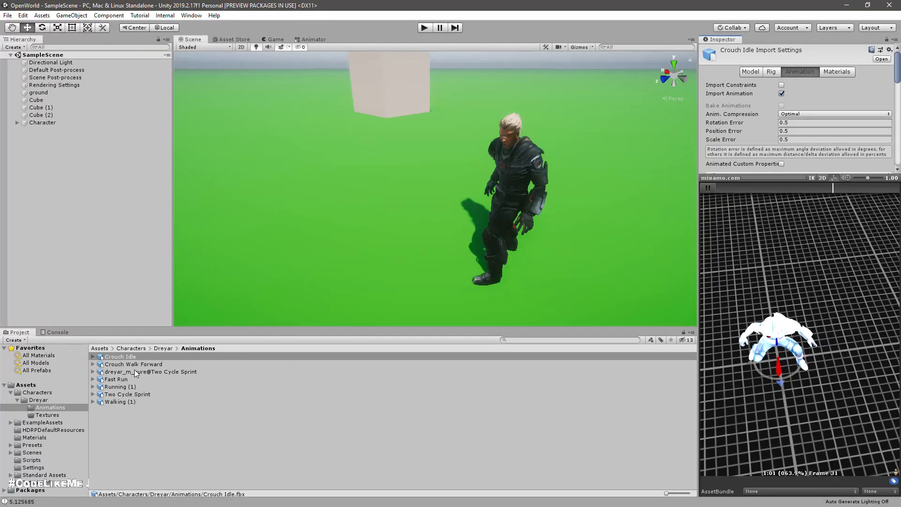
Step: Play the Crouch Walk Forward clip's preview and view it from another angle
{"action": "left_click", "coordinate": [149, 363]}
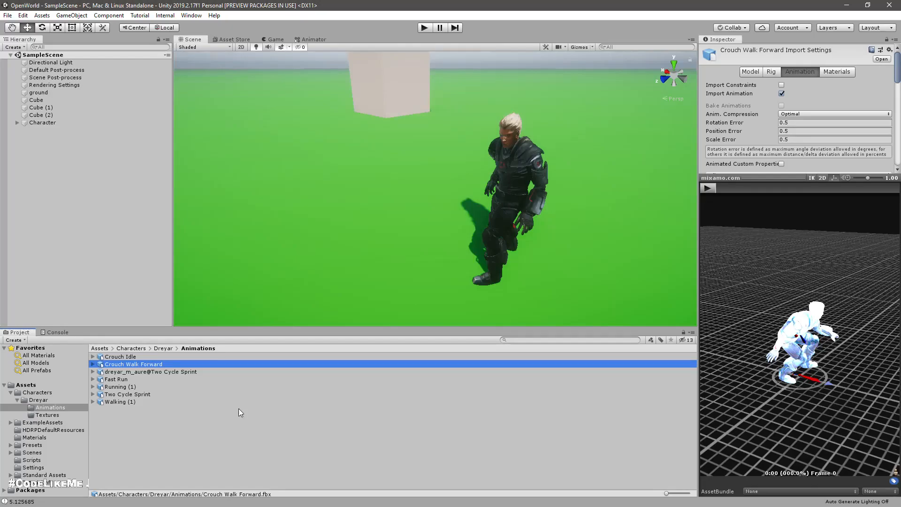
{"action": "left_click", "coordinate": [712, 189]}
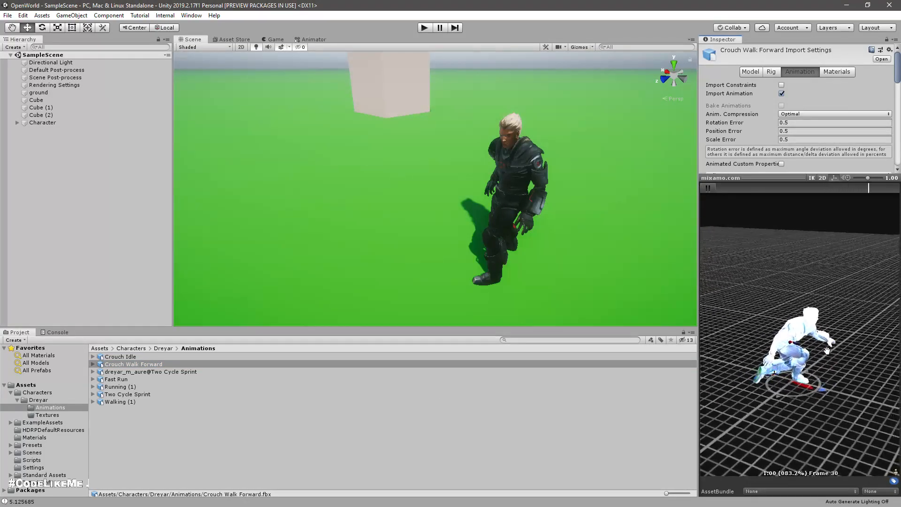
{"action": "right_click_drag", "start_coordinate": [864, 382], "coordinate": [809, 435]}
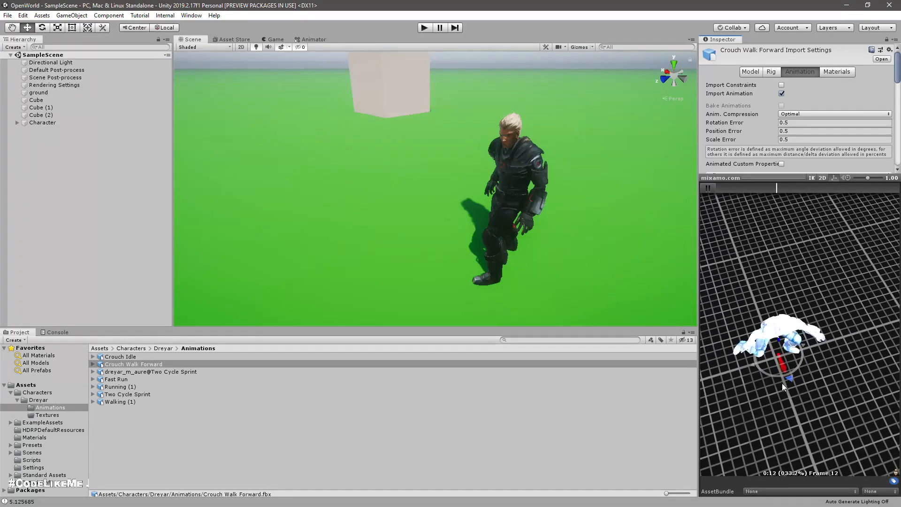
Step: Open the Animator and examine the motions inside the Locomotion BlendTree state, returning to the Base Layer
{"action": "right_click_drag", "start_coordinate": [803, 392], "coordinate": [824, 308]}
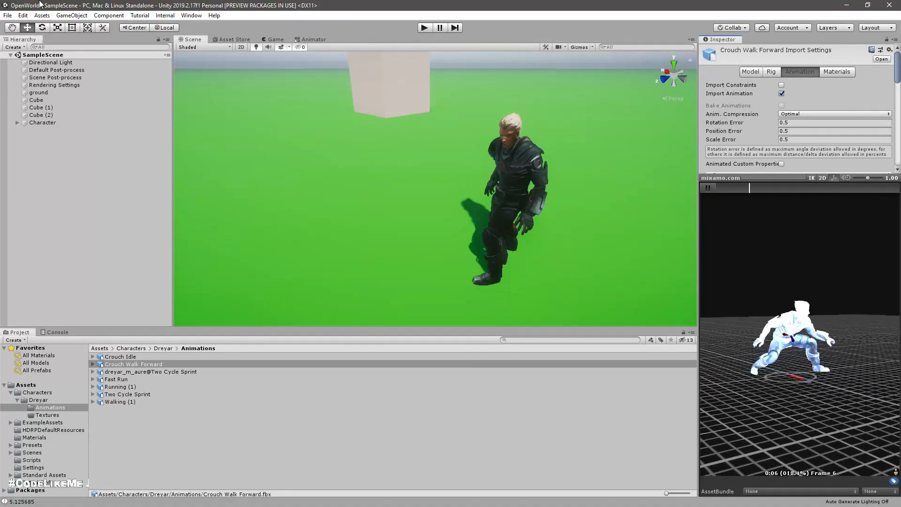
{"action": "left_click", "coordinate": [311, 40]}
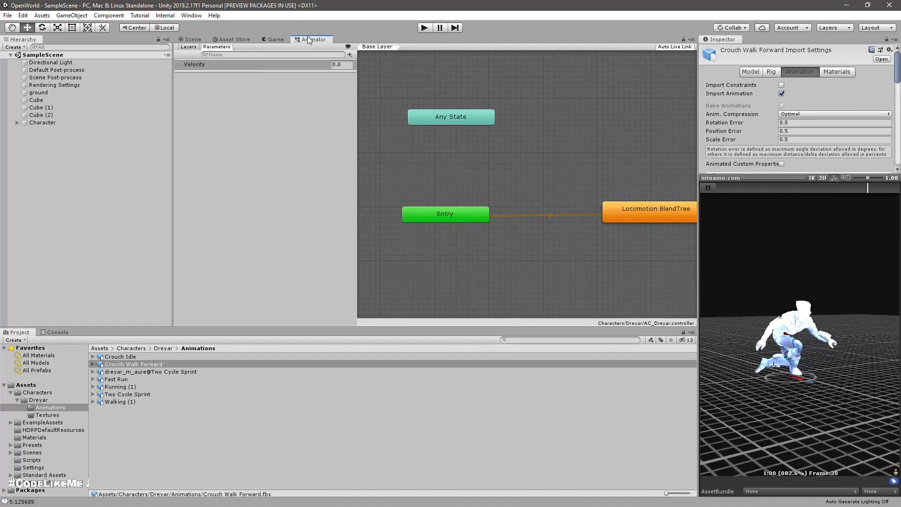
{"action": "right_click", "coordinate": [517, 256]}
{"action": "left_click", "coordinate": [530, 227]}
{"action": "middle_click_drag", "start_coordinate": [637, 256], "coordinate": [563, 241]}
{"action": "right_click", "coordinate": [563, 241]}
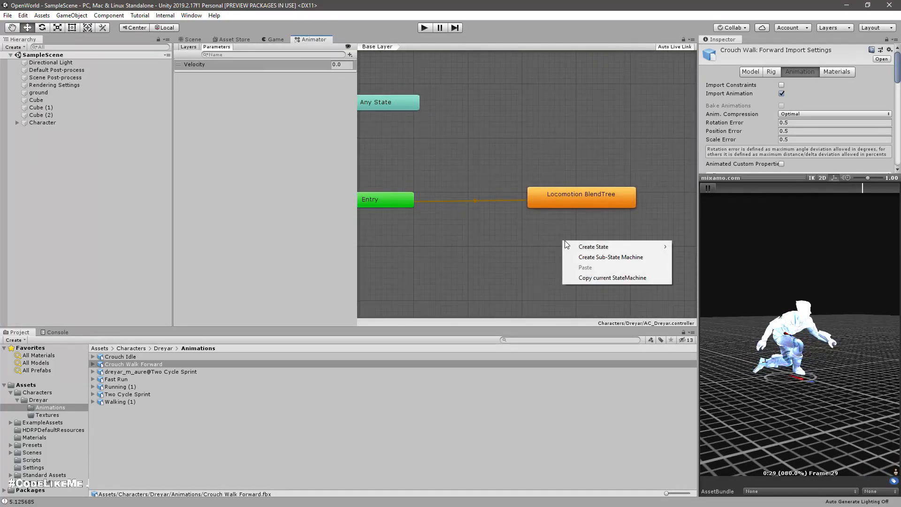
{"action": "mouse_move", "coordinate": [579, 245]}
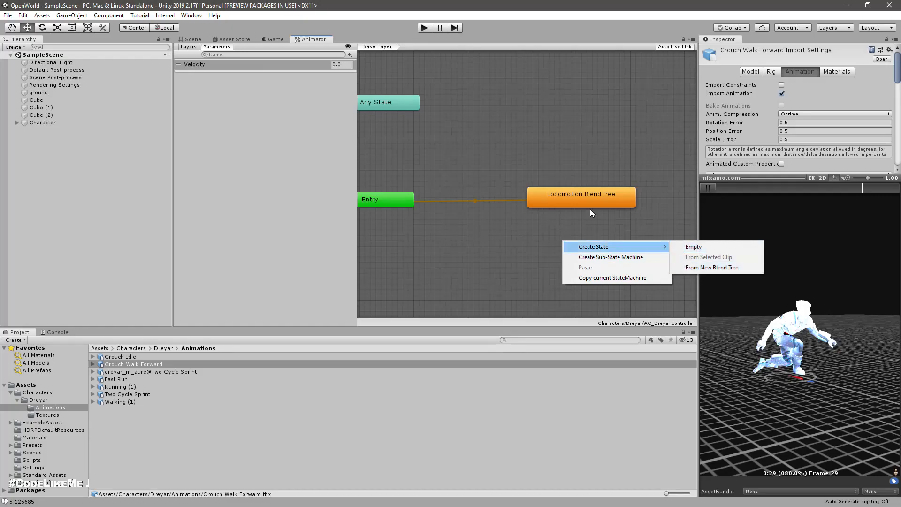
{"action": "left_click", "coordinate": [580, 201]}
{"action": "double_click", "coordinate": [580, 201]}
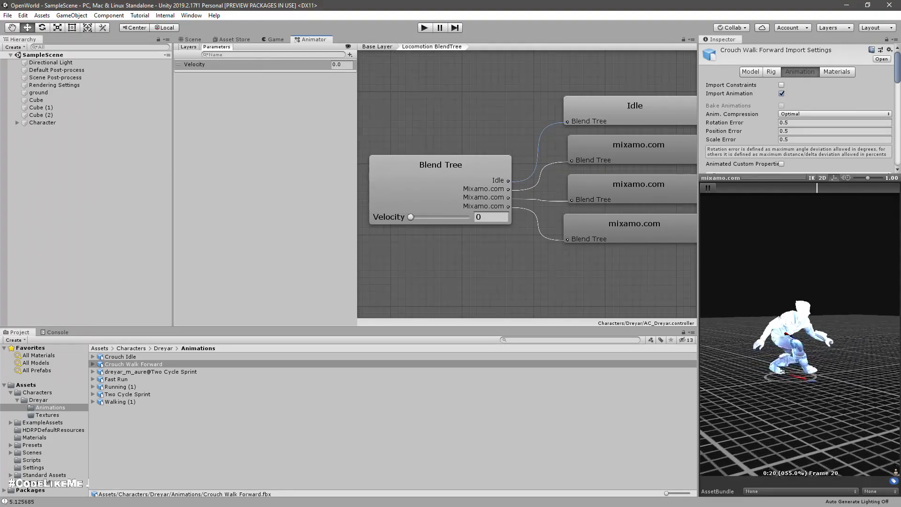
{"action": "left_click", "coordinate": [377, 47]}
Step: Create an empty state on the Base Layer below Locomotion BlendTree
{"action": "right_click", "coordinate": [549, 258]}
{"action": "mouse_move", "coordinate": [567, 264]}
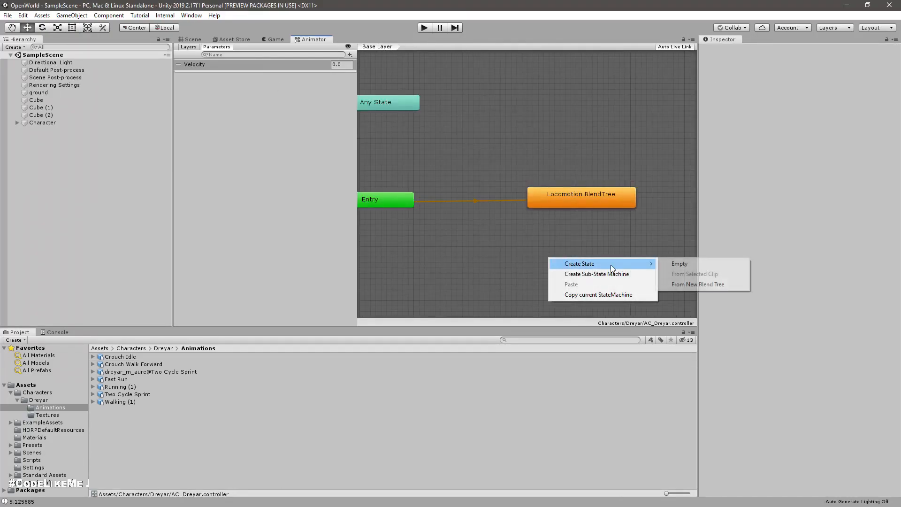
{"action": "left_click", "coordinate": [688, 266]}
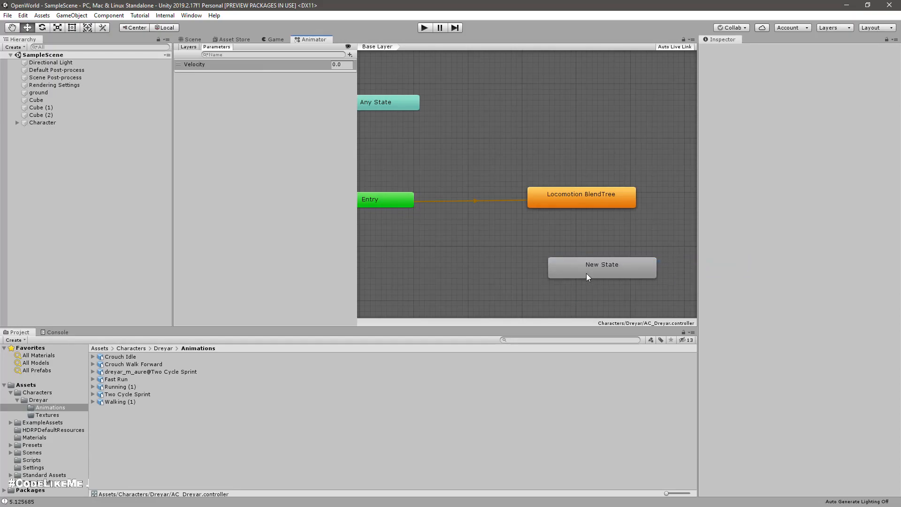
Step: Rename the new state Crouching and position it directly under Locomotion BlendTree
{"action": "left_click", "coordinate": [587, 273]}
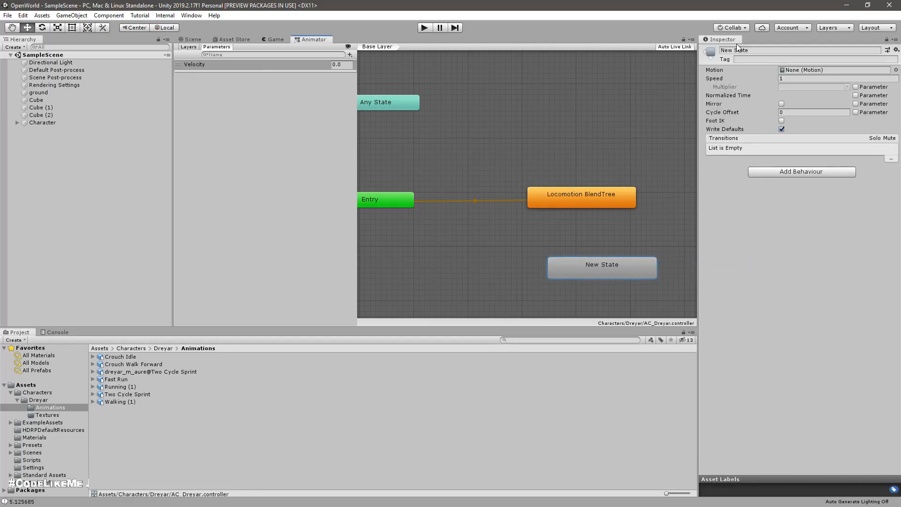
{"action": "left_click", "coordinate": [770, 47]}
{"action": "key", "text": "Home"}
{"action": "type", "text": "Crou"}
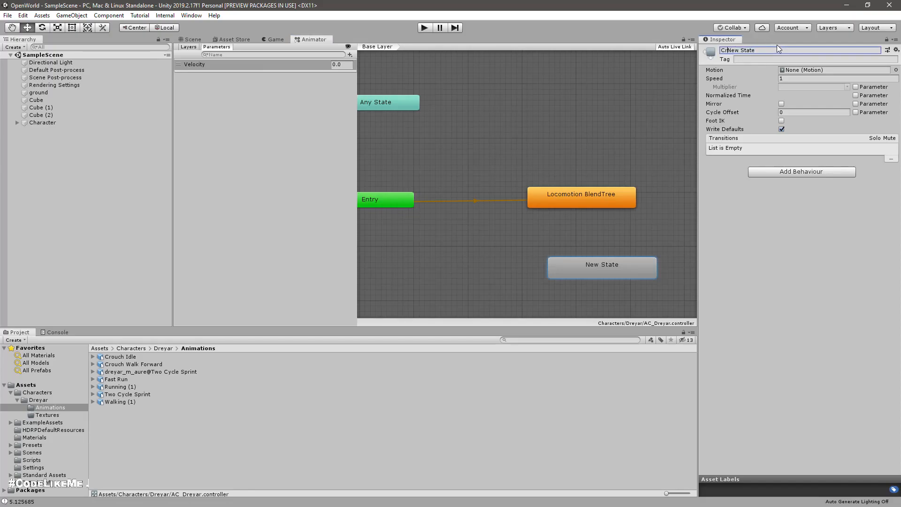
{"action": "type", "text": "ching"}
{"action": "key", "text": "Delete"}
{"action": "key", "text": "Delete"}
{"action": "key", "text": "Delete"}
{"action": "key", "text": "Delete"}
{"action": "key", "text": "Delete"}
{"action": "key", "text": "Delete"}
{"action": "key", "text": "Delete"}
{"action": "key", "text": "Delete"}
{"action": "key", "text": "Delete"}
{"action": "key", "text": "Return"}
{"action": "left_click_drag", "start_coordinate": [581, 274], "coordinate": [555, 263]}
Step: Create a new blend tree in the Crouching state and open its Blend Tree node, keeping Velocity as the parameter
{"action": "right_click", "coordinate": [556, 256]}
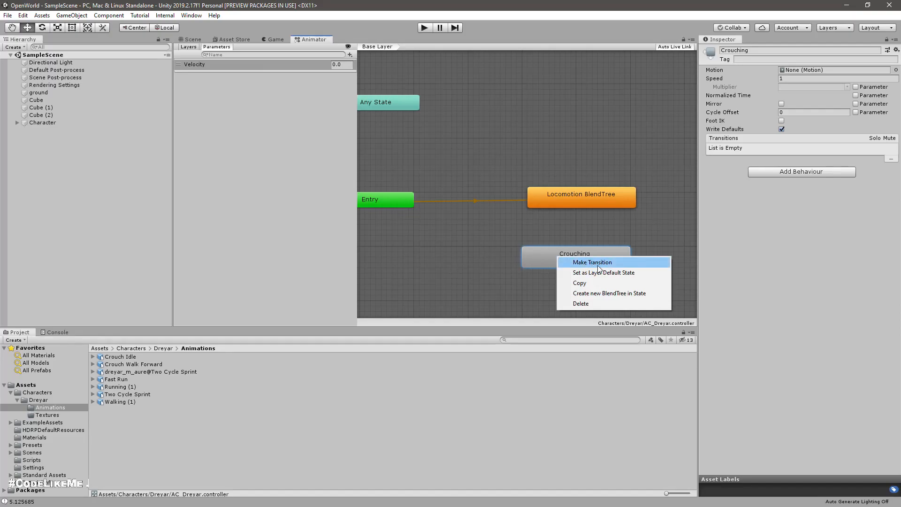
{"action": "left_click", "coordinate": [604, 293]}
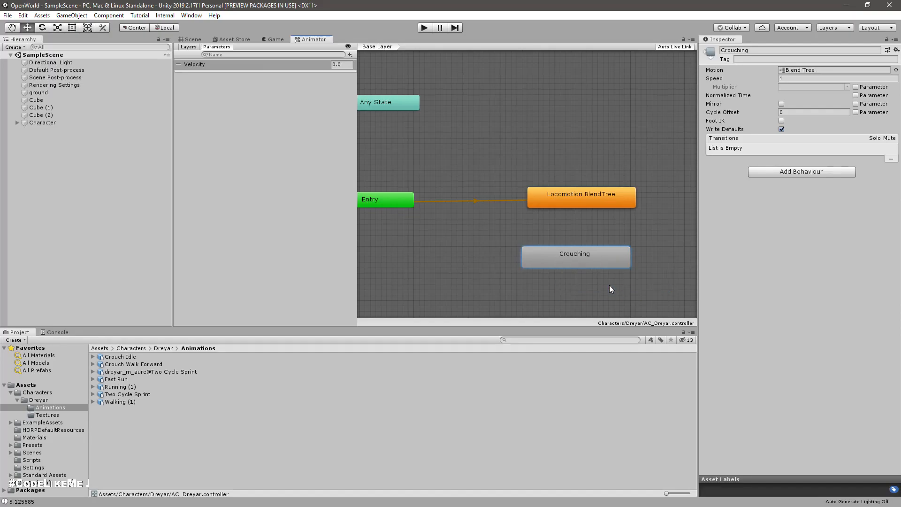
{"action": "double_click", "coordinate": [578, 264]}
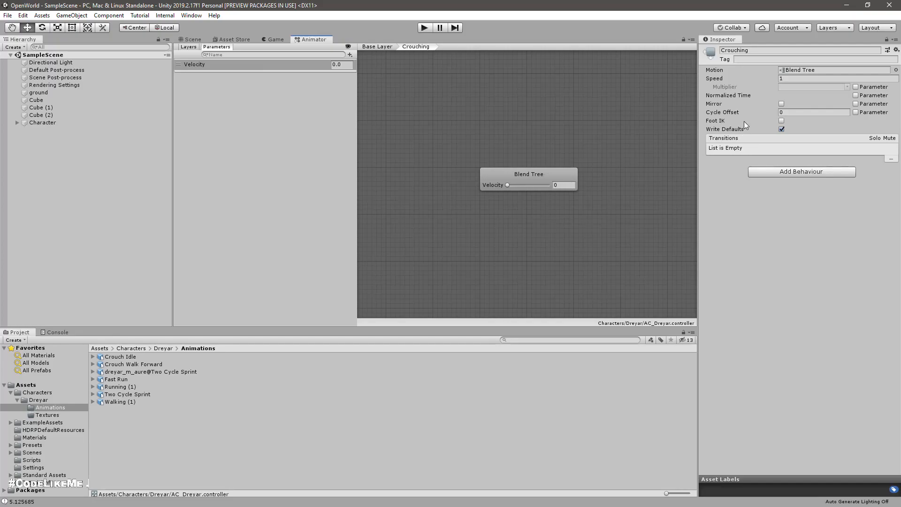
{"action": "left_click", "coordinate": [548, 181]}
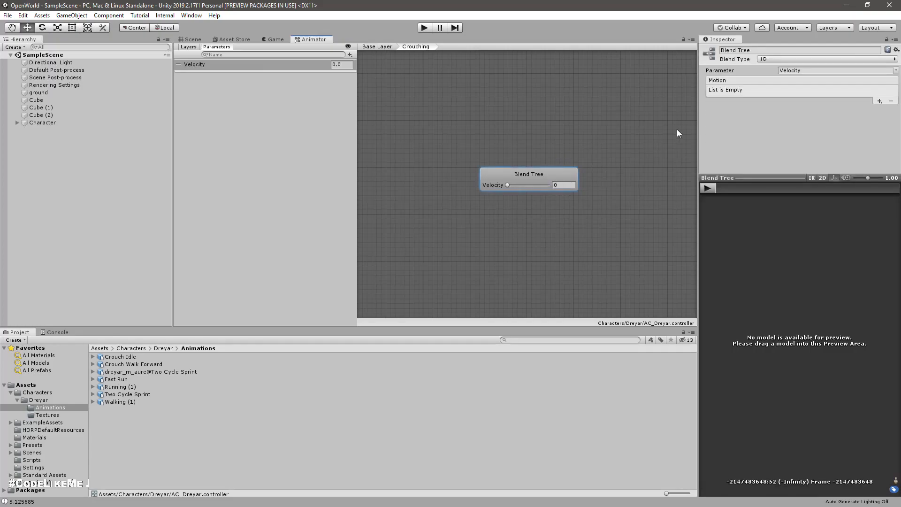
{"action": "left_click", "coordinate": [811, 73]}
{"action": "left_click", "coordinate": [785, 123]}
Step: Add a motion field to the Crouching blend tree and assign Crouch Idle's mixamo.com clip to it
{"action": "left_click", "coordinate": [880, 102]}
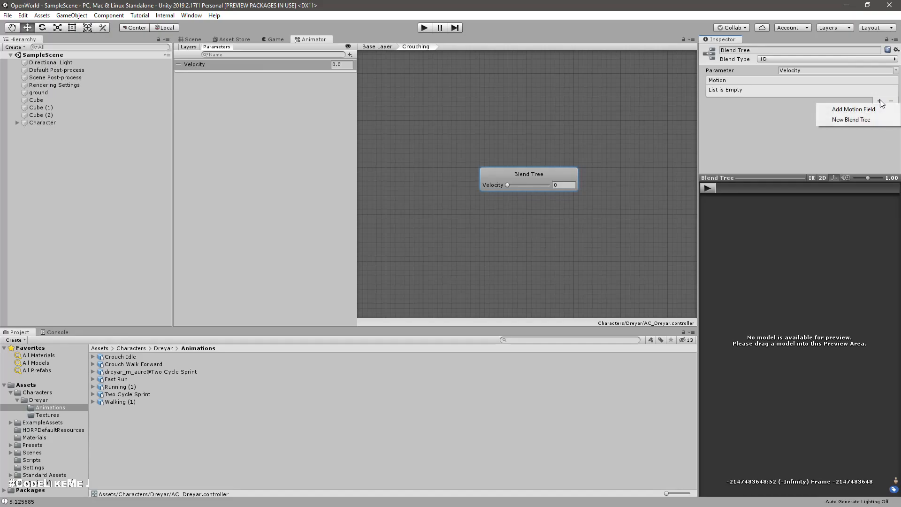
{"action": "left_click", "coordinate": [860, 111]}
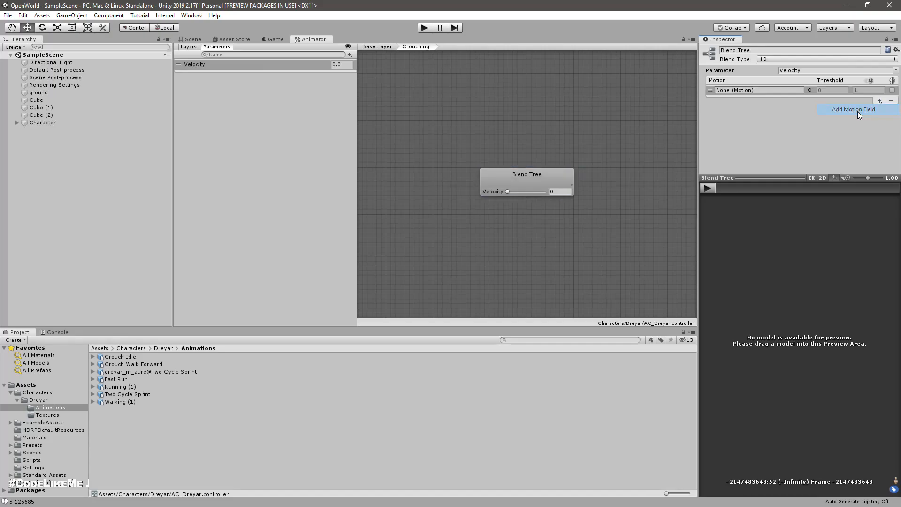
{"action": "left_click_drag", "start_coordinate": [127, 358], "coordinate": [727, 92]}
{"action": "left_click", "coordinate": [93, 356]}
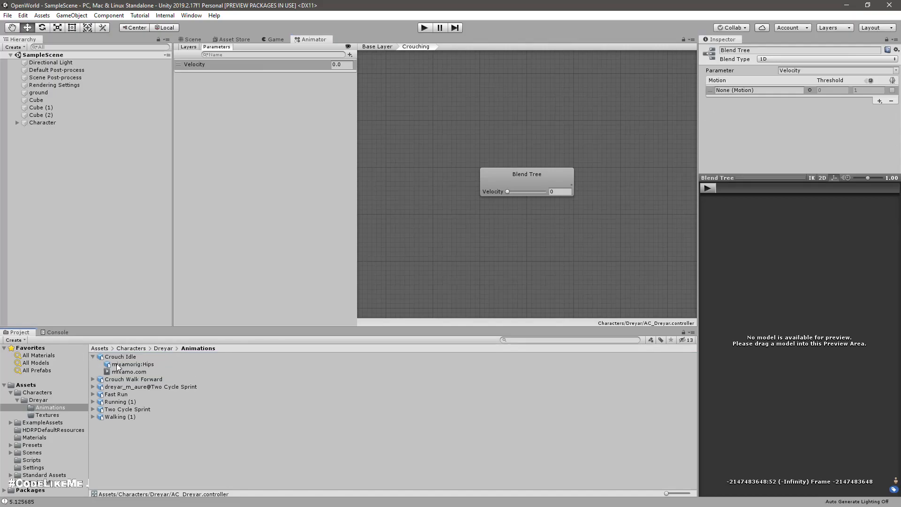
{"action": "left_click_drag", "start_coordinate": [134, 373], "coordinate": [725, 91]}
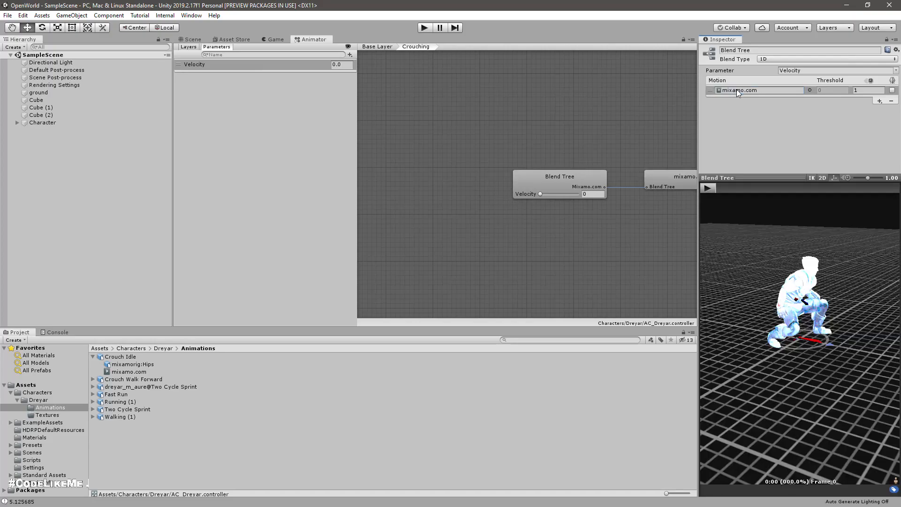
{"action": "middle_click_drag", "start_coordinate": [581, 139], "coordinate": [470, 153]}
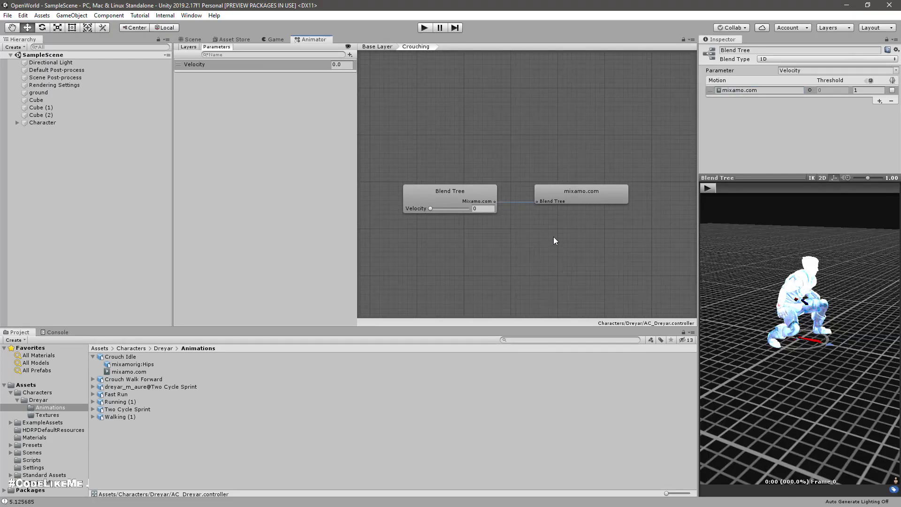
{"action": "left_click", "coordinate": [848, 91]}
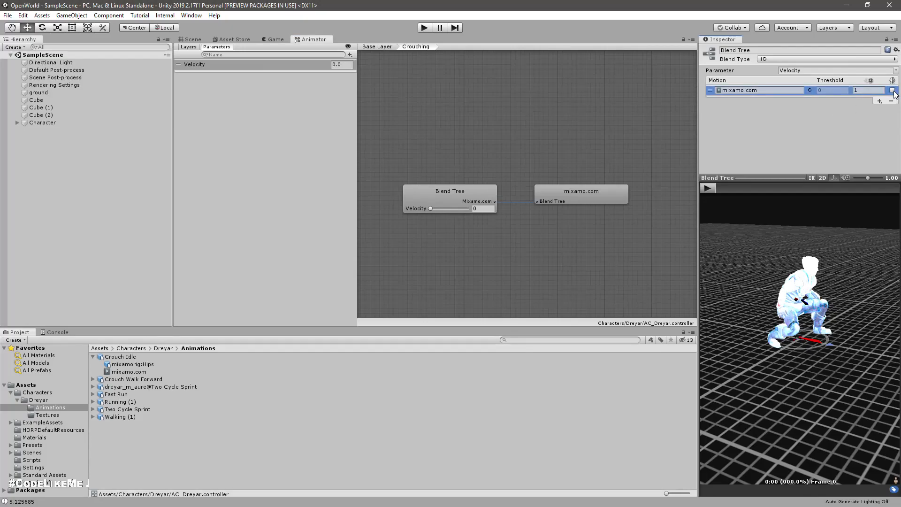
Step: Add a second motion field to the Crouching blend tree and assign Crouch Walk Forward's mixamo.com clip to it
{"action": "left_click", "coordinate": [94, 380]}
{"action": "left_click_drag", "start_coordinate": [127, 394], "coordinate": [885, 102]}
{"action": "left_click", "coordinate": [880, 101]}
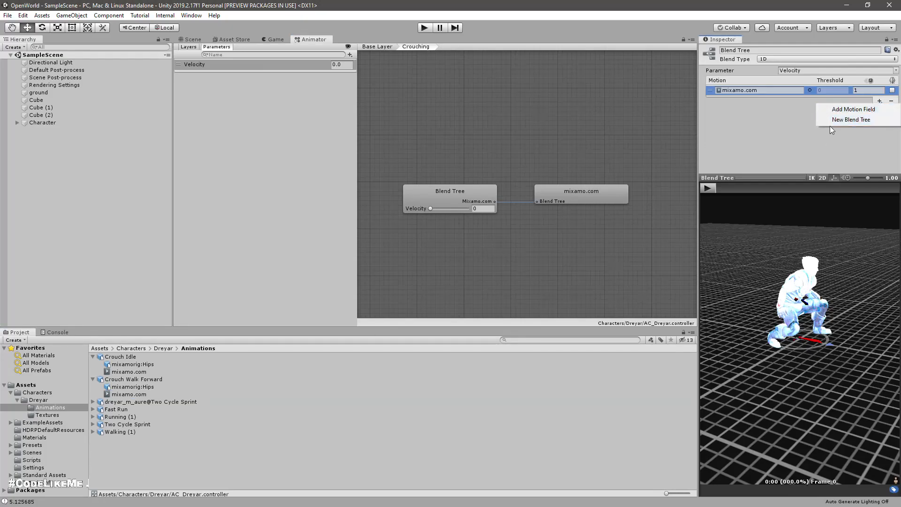
{"action": "left_click", "coordinate": [853, 109]}
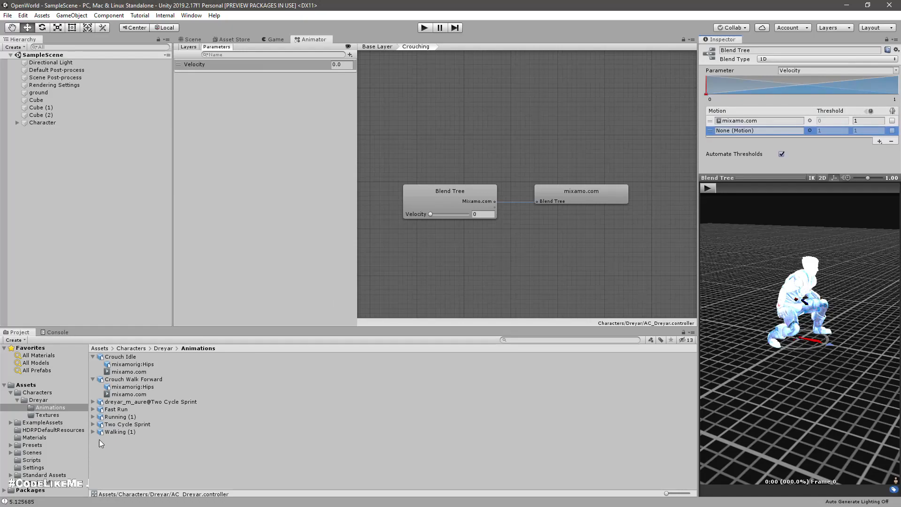
{"action": "left_click", "coordinate": [127, 395]}
{"action": "left_click_drag", "start_coordinate": [127, 397], "coordinate": [723, 242]}
{"action": "left_click_drag", "start_coordinate": [769, 143], "coordinate": [752, 131]}
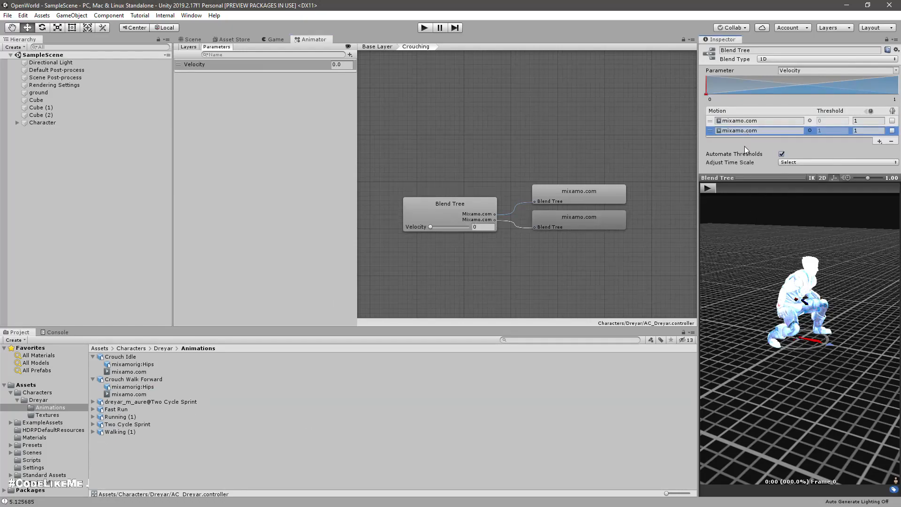
{"action": "left_click_drag", "start_coordinate": [431, 228], "coordinate": [413, 230]}
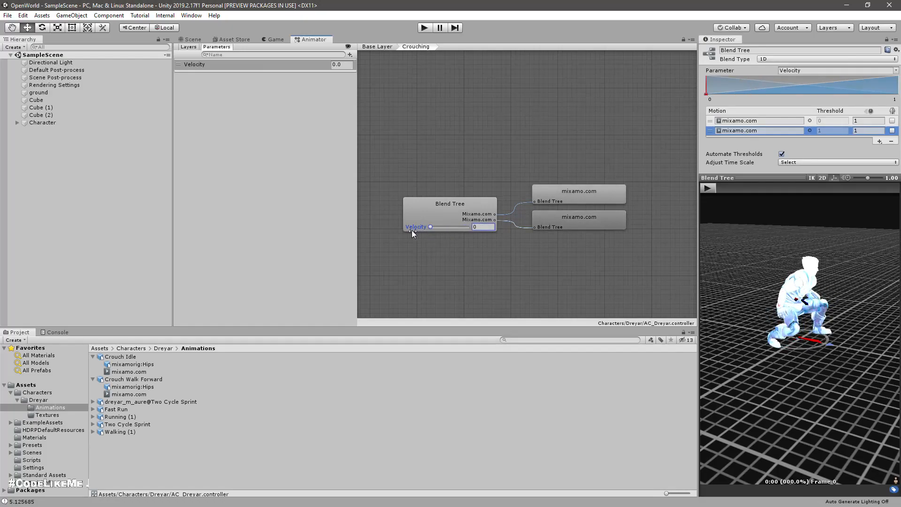
Step: Enable Loop Time for the Crouch Idle animation and apply the import settings
{"action": "left_click", "coordinate": [120, 358]}
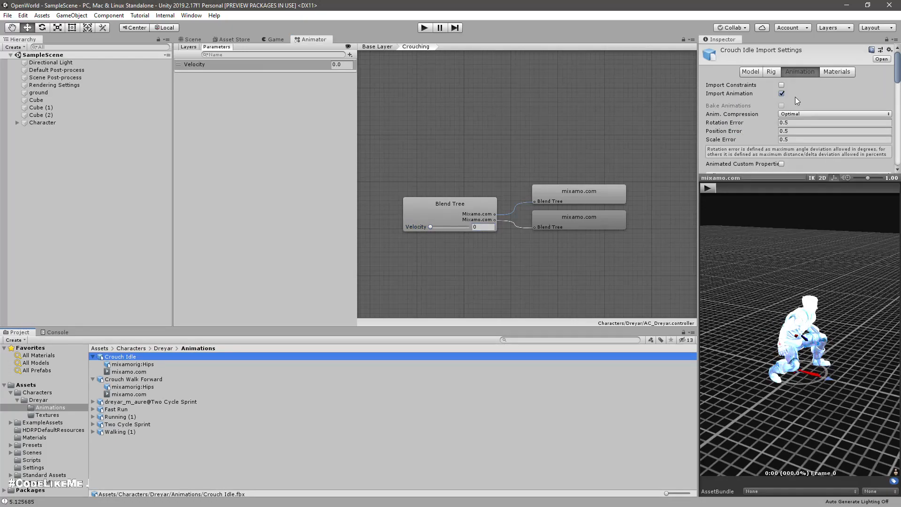
{"action": "scroll", "coordinate": [796, 94], "scroll_direction": "down", "scroll_amount": 10}
{"action": "scroll", "coordinate": [798, 88], "scroll_direction": "up", "scroll_amount": 10}
{"action": "scroll", "coordinate": [797, 88], "scroll_direction": "down", "scroll_amount": 10}
{"action": "scroll", "coordinate": [803, 65], "scroll_direction": "up", "scroll_amount": 5}
{"action": "scroll", "coordinate": [805, 62], "scroll_direction": "up", "scroll_amount": 3}
{"action": "left_click_drag", "start_coordinate": [777, 178], "coordinate": [774, 308]}
{"action": "scroll", "coordinate": [765, 220], "scroll_direction": "down", "scroll_amount": 6}
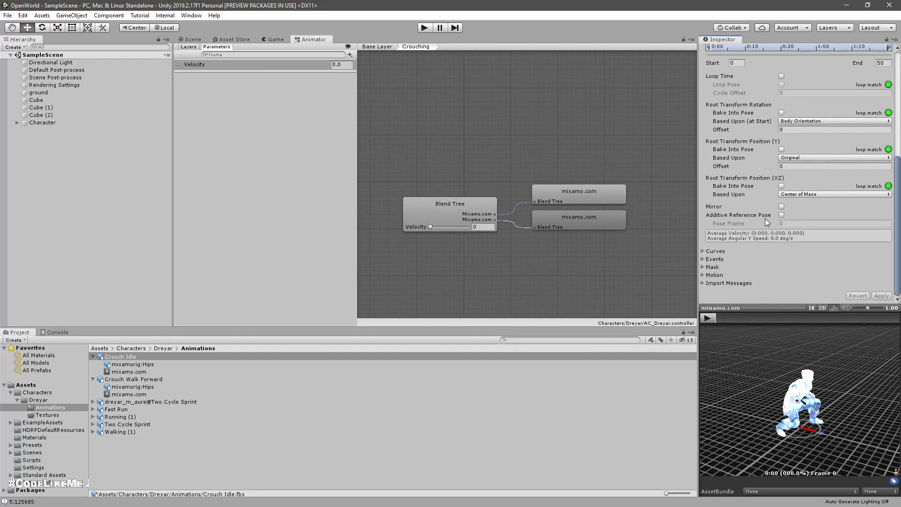
{"action": "left_click", "coordinate": [782, 76]}
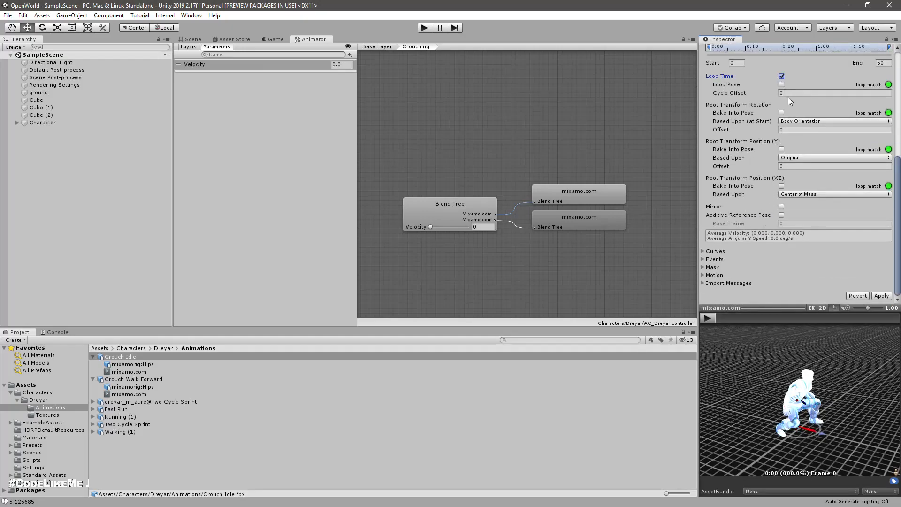
{"action": "left_click", "coordinate": [882, 296]}
Step: Enable Loop Time for the Crouch Walk Forward animation and apply the import settings
{"action": "left_click", "coordinate": [133, 379]}
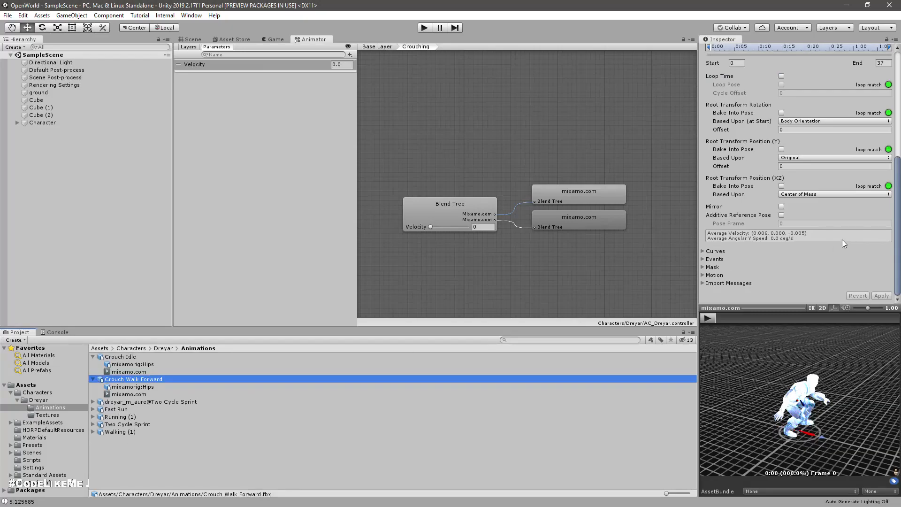
{"action": "scroll", "coordinate": [827, 230], "scroll_direction": "up", "scroll_amount": 7}
{"action": "scroll", "coordinate": [803, 127], "scroll_direction": "down", "scroll_amount": 7}
{"action": "left_click", "coordinate": [782, 76]}
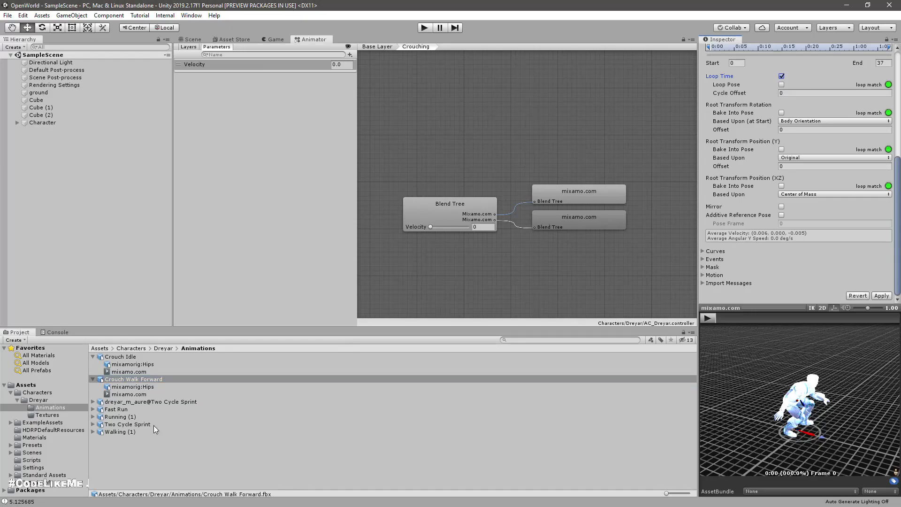
{"action": "left_click", "coordinate": [879, 296]}
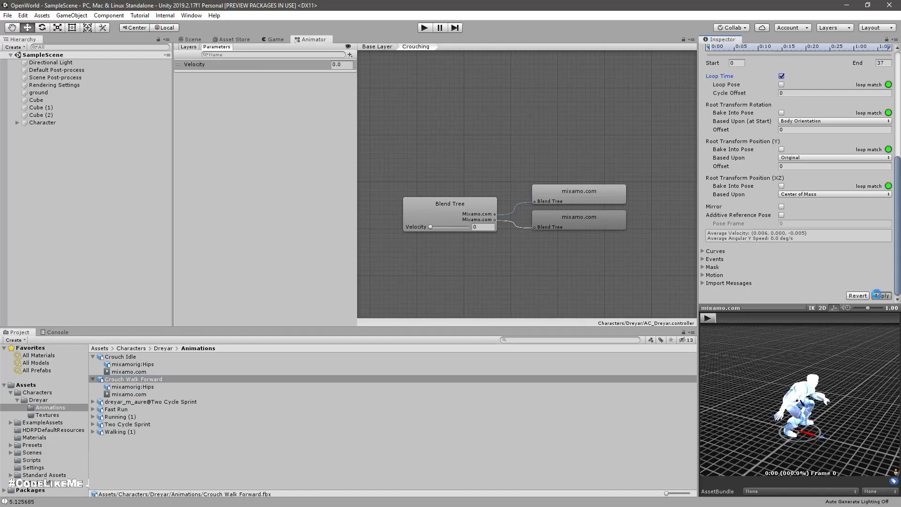
Step: Play the Fast Run and Crouch Walk Forward previews to compare them, viewing the crouch walk from above
{"action": "left_click", "coordinate": [116, 409]}
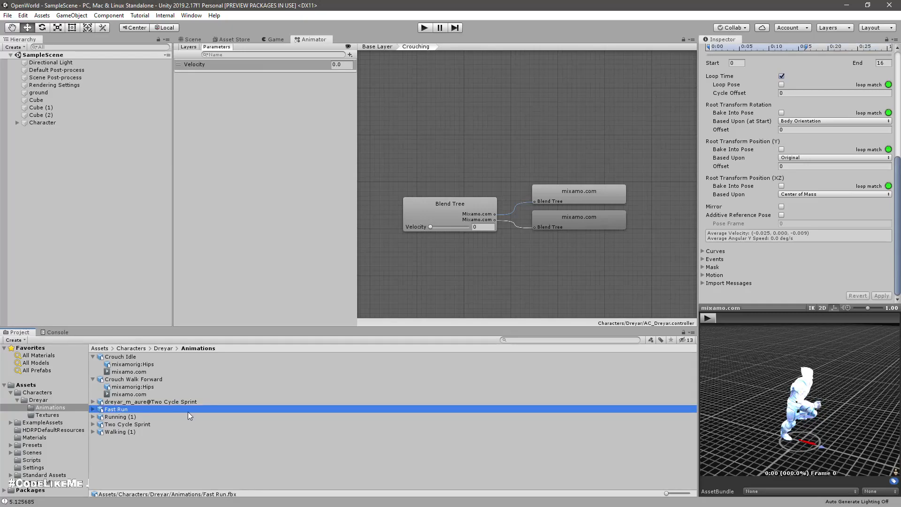
{"action": "left_click", "coordinate": [709, 318]}
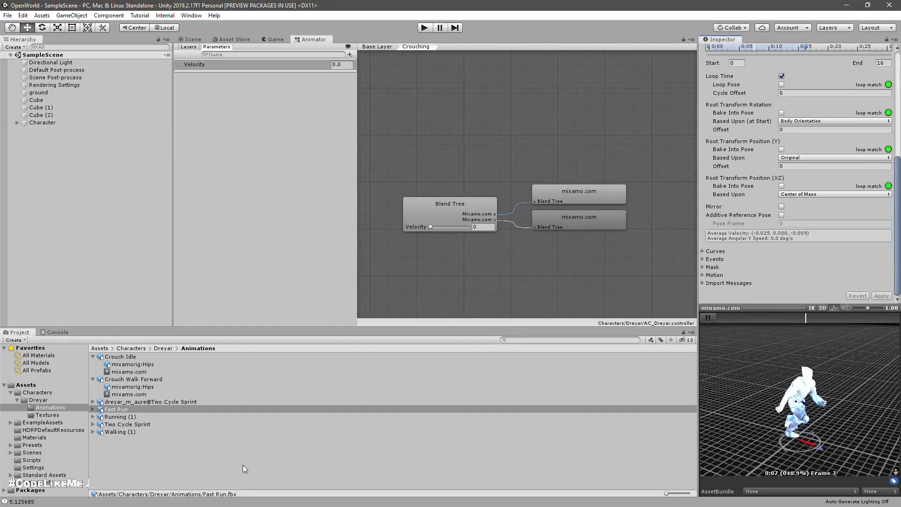
{"action": "left_click", "coordinate": [144, 380]}
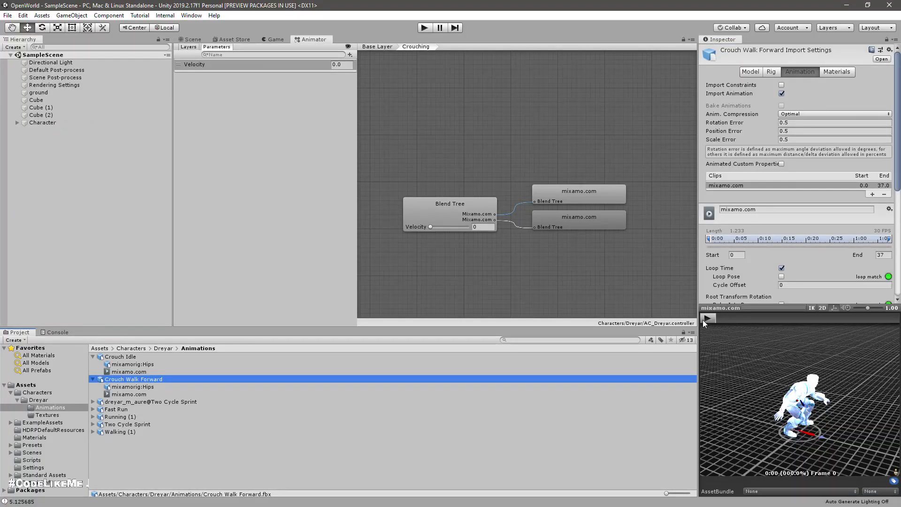
{"action": "left_click", "coordinate": [704, 319]}
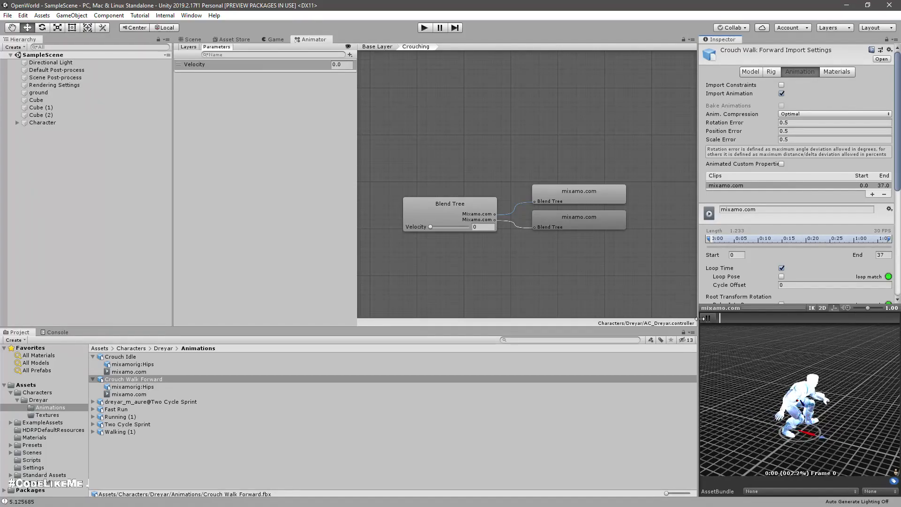
{"action": "middle_click_drag", "start_coordinate": [788, 435], "coordinate": [762, 478]}
{"action": "left_click_drag", "start_coordinate": [761, 477], "coordinate": [785, 434]}
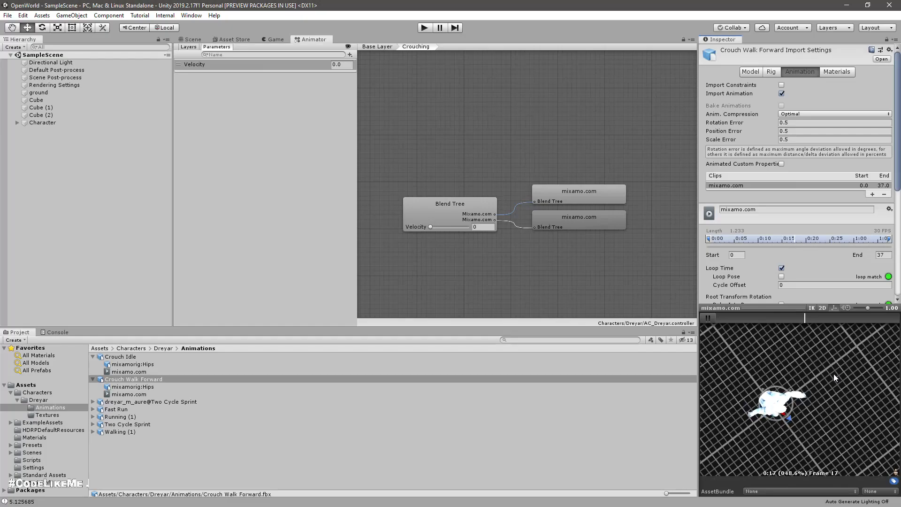
Step: Switch to Mixamo, download Crouch Walk Forward as FBX for Unity without skin, and import the file into Unity's Animations folder
{"action": "key", "text": "alt+Tab"}
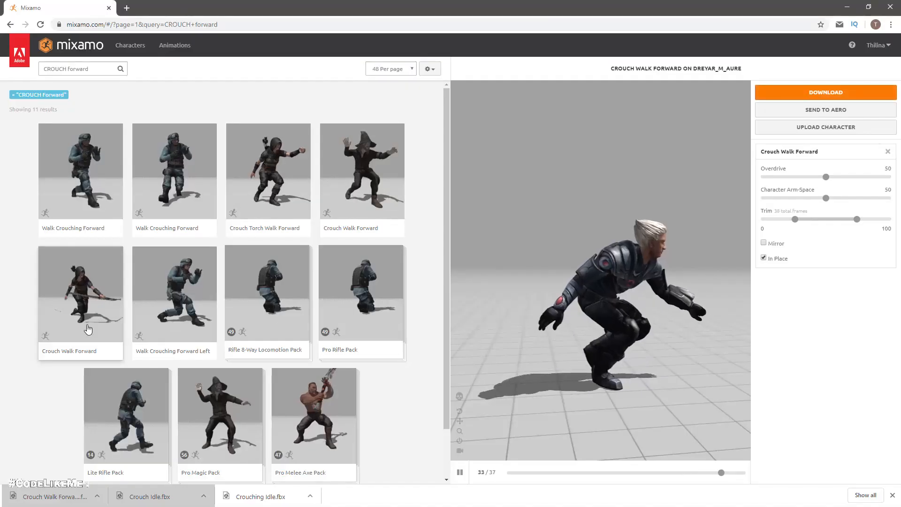
{"action": "left_click", "coordinate": [796, 91]}
{"action": "left_click", "coordinate": [365, 132]}
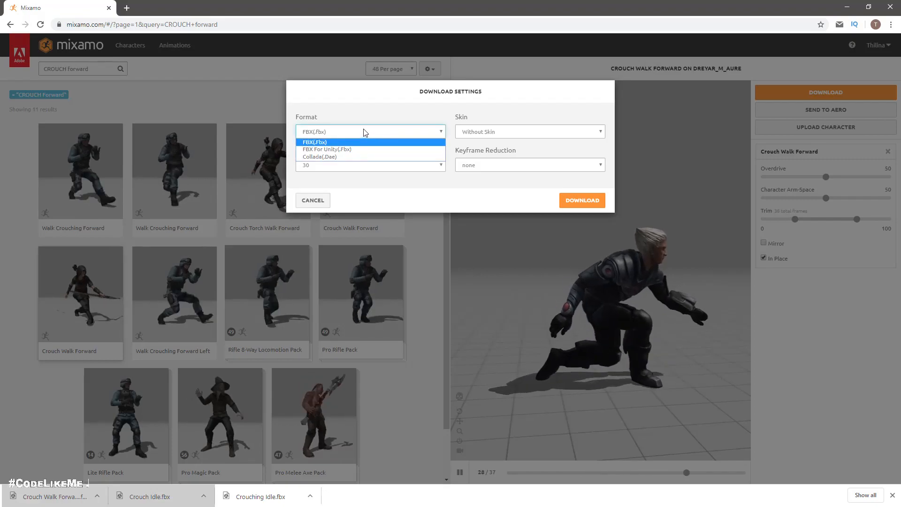
{"action": "left_click", "coordinate": [328, 149]}
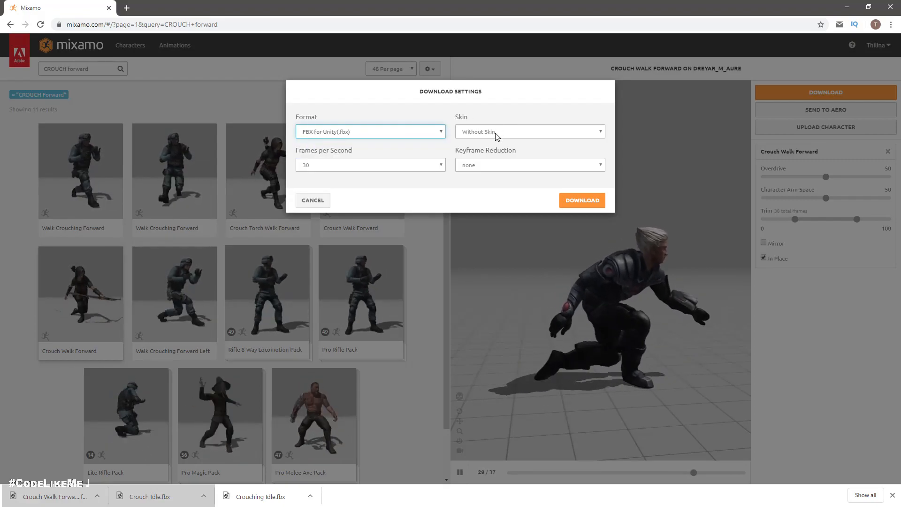
{"action": "left_click", "coordinate": [584, 201]}
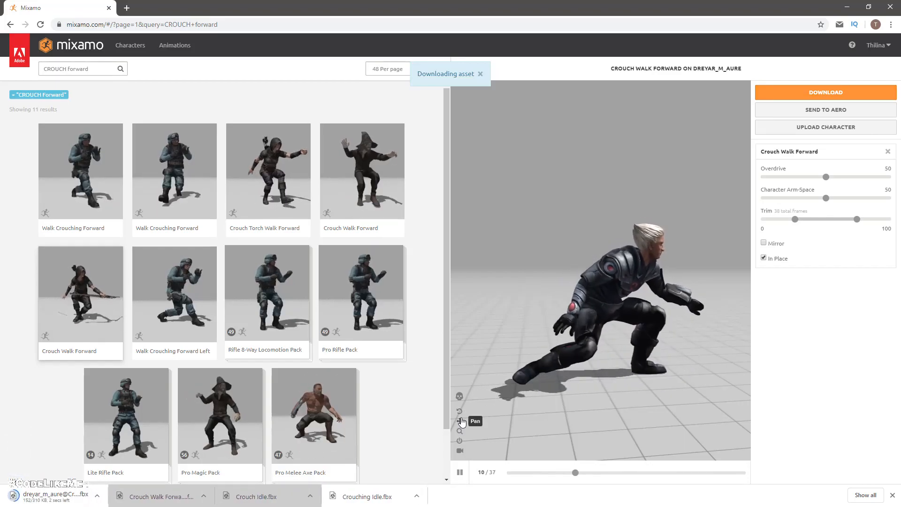
{"action": "left_click_drag", "start_coordinate": [53, 494], "coordinate": [141, 448]}
{"action": "key", "text": "alt+Tab"}
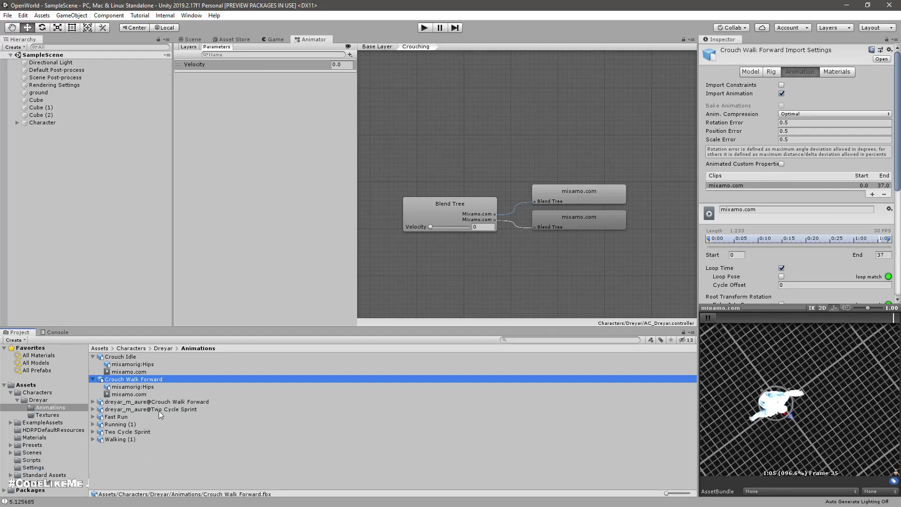
Step: Set the rig animation type of dreyar_m_aure@Crouch Walk Forward to Humanoid
{"action": "left_click", "coordinate": [134, 404]}
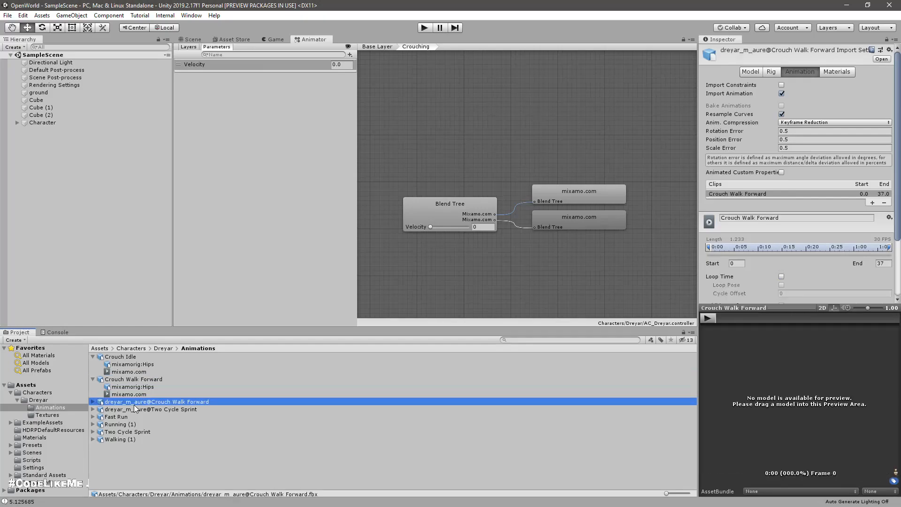
{"action": "left_click", "coordinate": [768, 72]}
{"action": "left_click", "coordinate": [810, 86]}
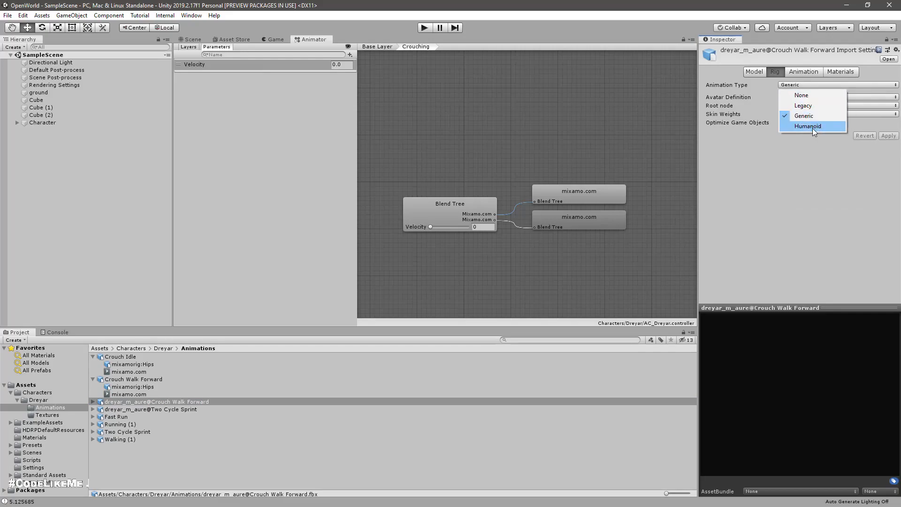
{"action": "left_click", "coordinate": [813, 127]}
Step: Copy the rig's avatar definition from dreyar_m_aure@IdleAvatar, apply the import settings, and view the model's animation settings
{"action": "left_click", "coordinate": [798, 97]}
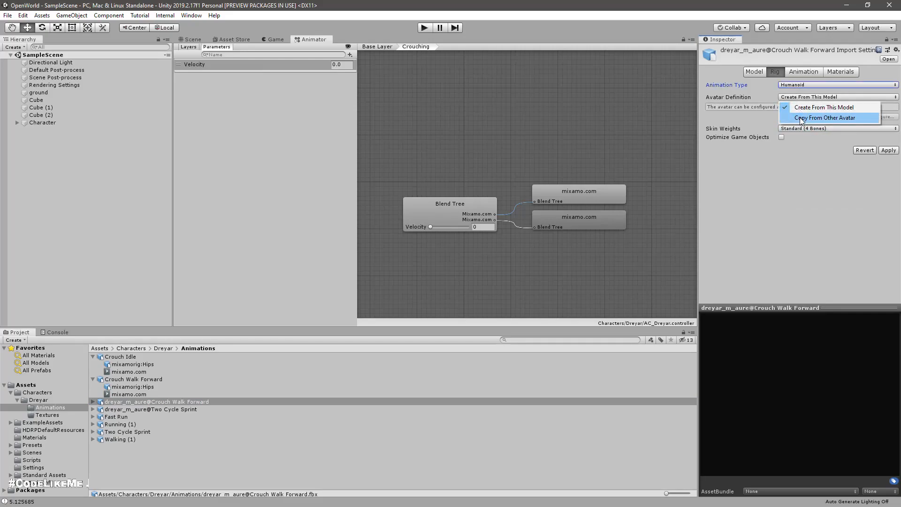
{"action": "left_click", "coordinate": [800, 117]}
{"action": "left_click", "coordinate": [162, 348]}
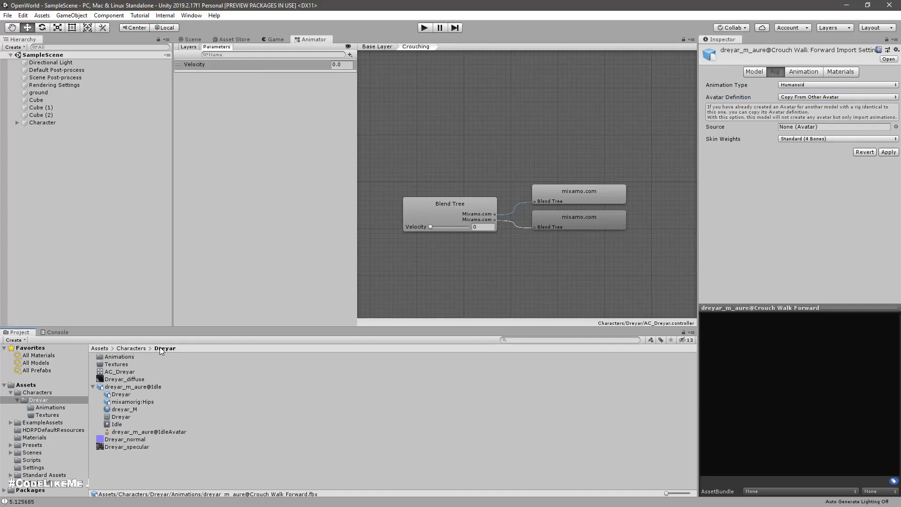
{"action": "left_click_drag", "start_coordinate": [133, 432], "coordinate": [810, 128]}
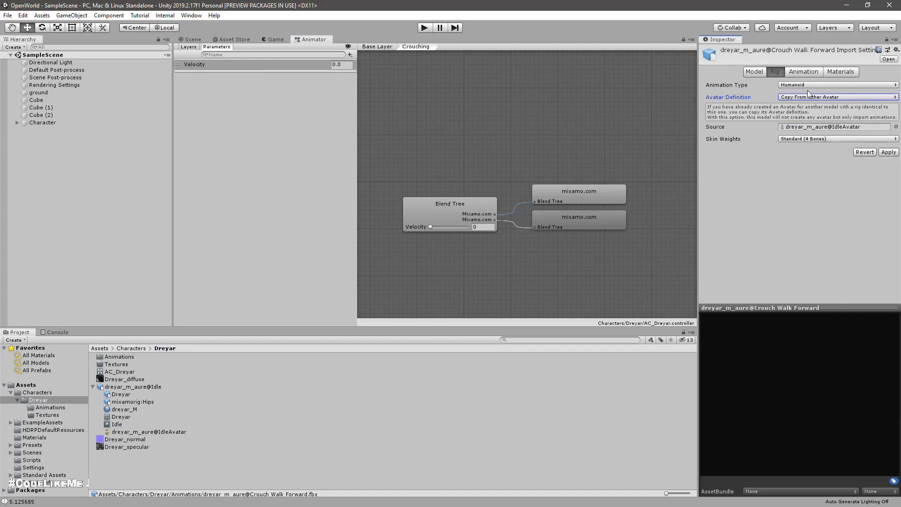
{"action": "left_click", "coordinate": [802, 73]}
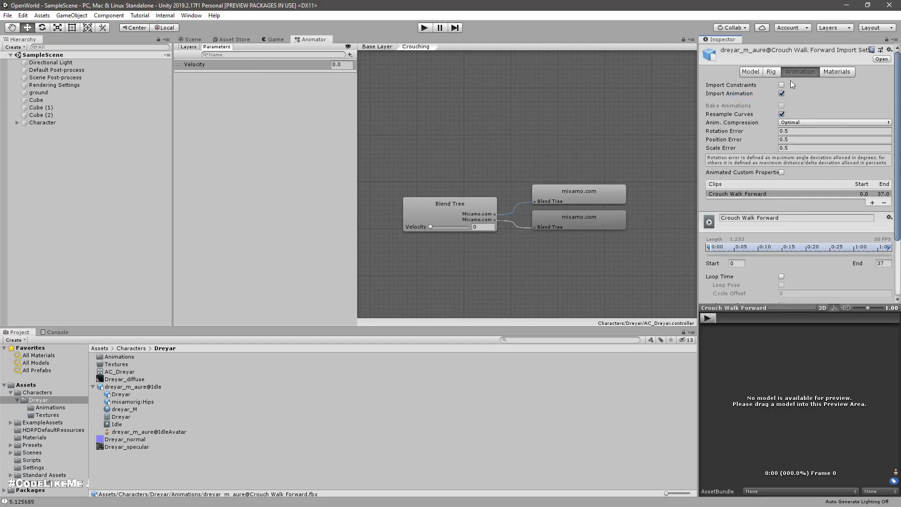
{"action": "left_click", "coordinate": [773, 72]}
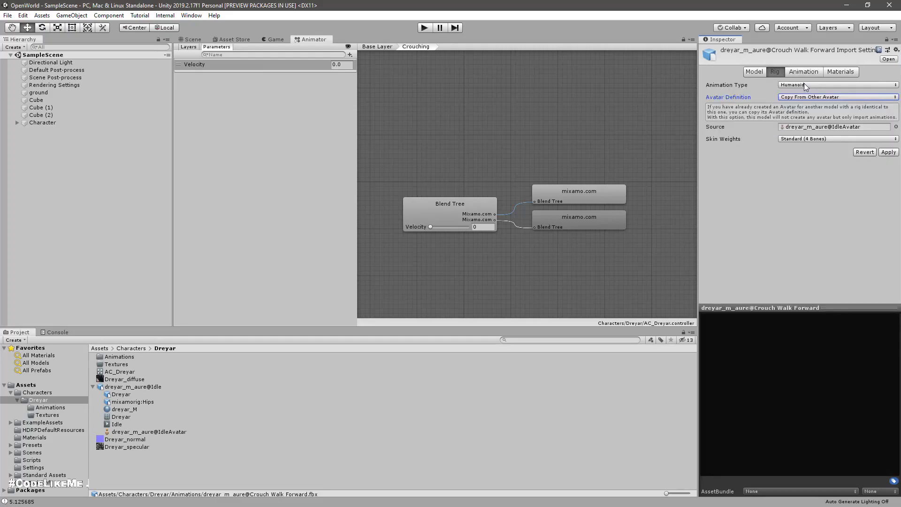
{"action": "left_click", "coordinate": [890, 152]}
{"action": "left_click", "coordinate": [816, 72]}
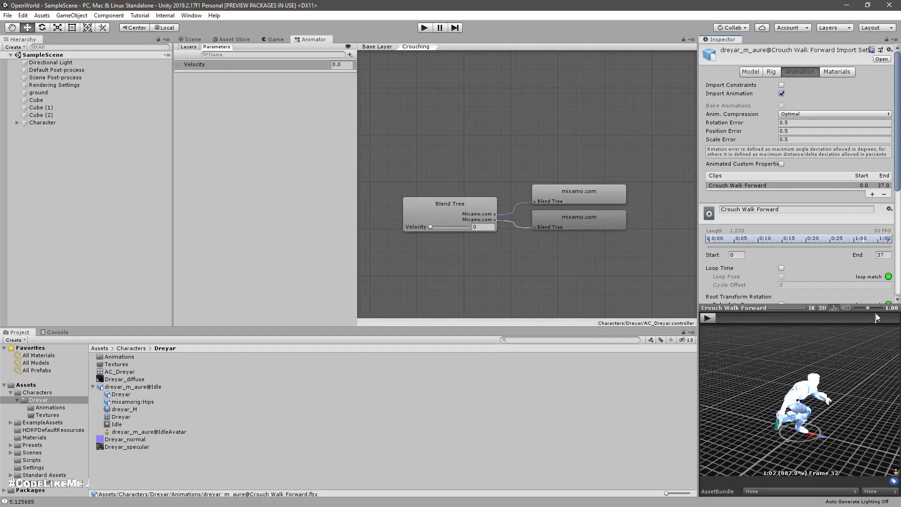
{"action": "scroll", "coordinate": [809, 180], "scroll_direction": "down", "scroll_amount": 5}
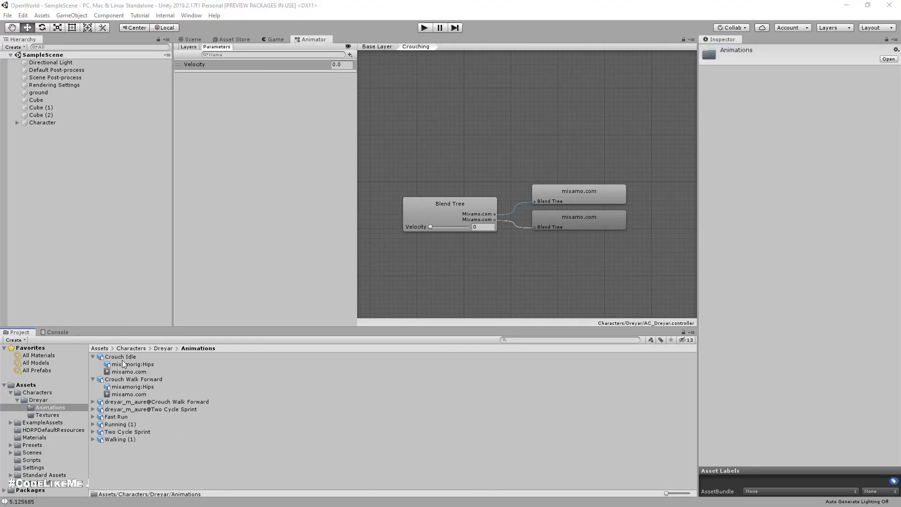
Step: Base Crouch Idle's Root Transform Rotation upon Original, leaving Bake Into Pose off, and apply the import settings
{"action": "left_click", "coordinate": [121, 358]}
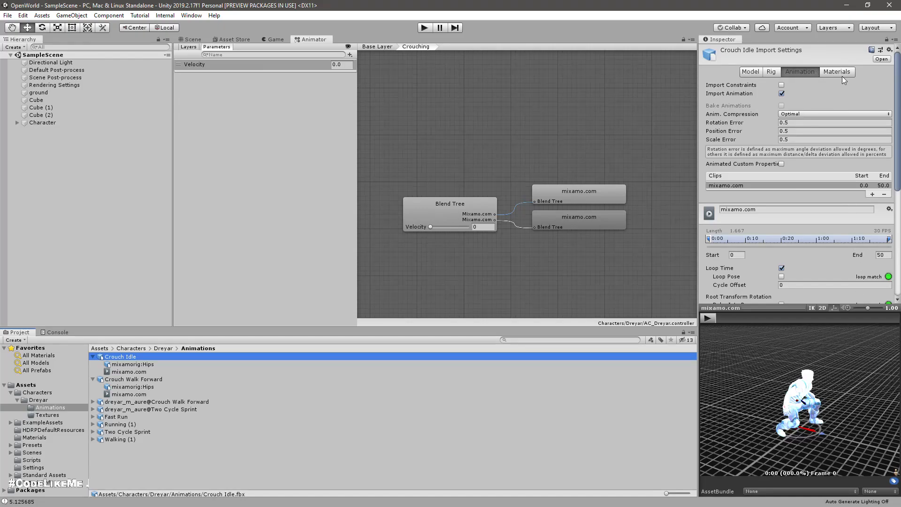
{"action": "scroll", "coordinate": [844, 117], "scroll_direction": "down", "scroll_amount": 10}
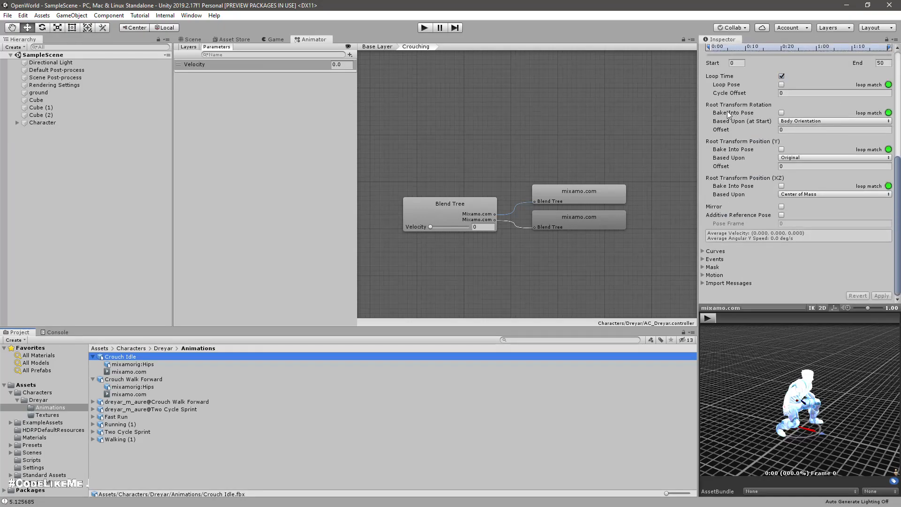
{"action": "left_click", "coordinate": [782, 113]}
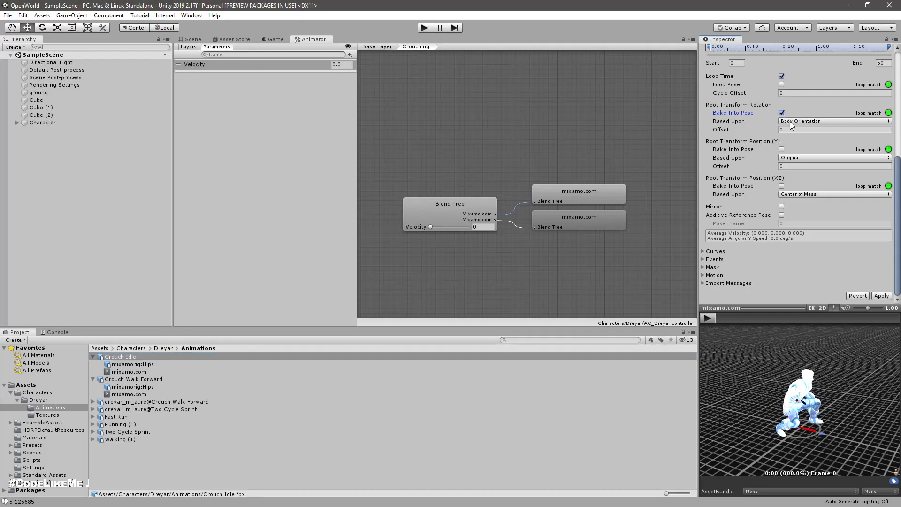
{"action": "left_click", "coordinate": [877, 297]}
{"action": "left_click", "coordinate": [782, 113]}
{"action": "left_click", "coordinate": [793, 126]}
{"action": "left_click", "coordinate": [798, 130]}
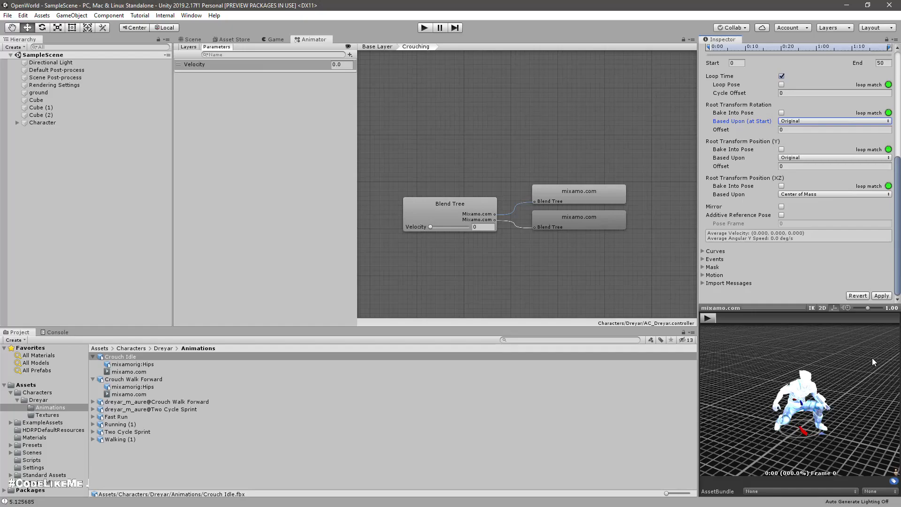
{"action": "left_click", "coordinate": [881, 296]}
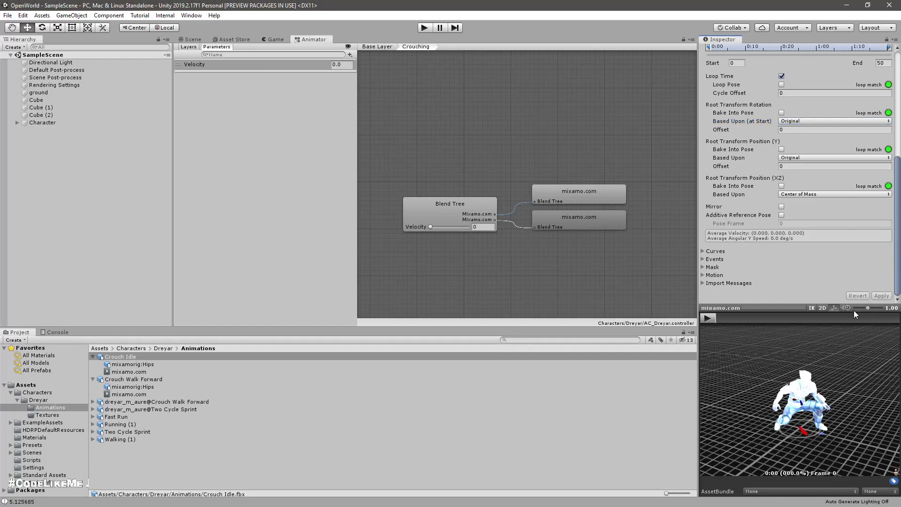
{"action": "mouse_move", "coordinate": [741, 312]}
{"action": "left_mouse_down"}
{"action": "mouse_move", "coordinate": [731, 310]}
{"action": "mouse_move", "coordinate": [846, 331]}
{"action": "mouse_move", "coordinate": [748, 322]}
{"action": "left_mouse_up"}
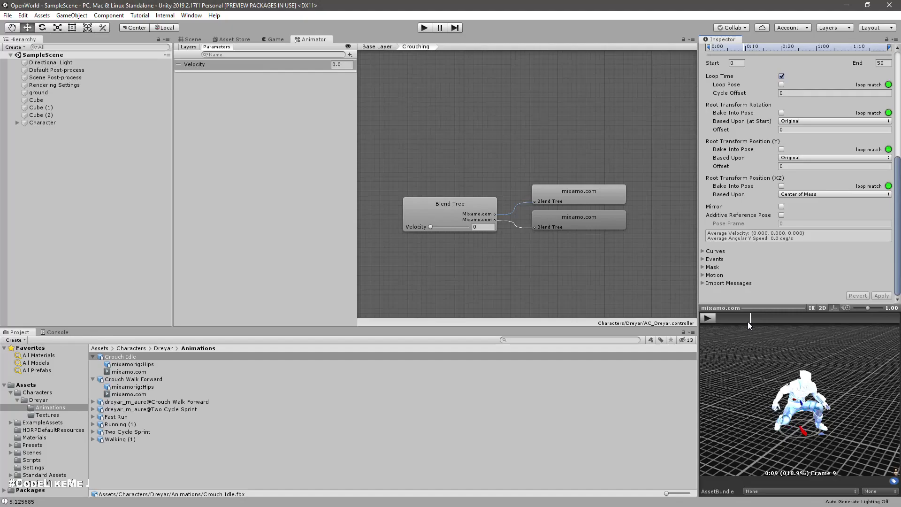
Step: Base Crouch Walk Forward's Root Transform Rotation upon Original and apply the import settings
{"action": "left_click", "coordinate": [136, 380]}
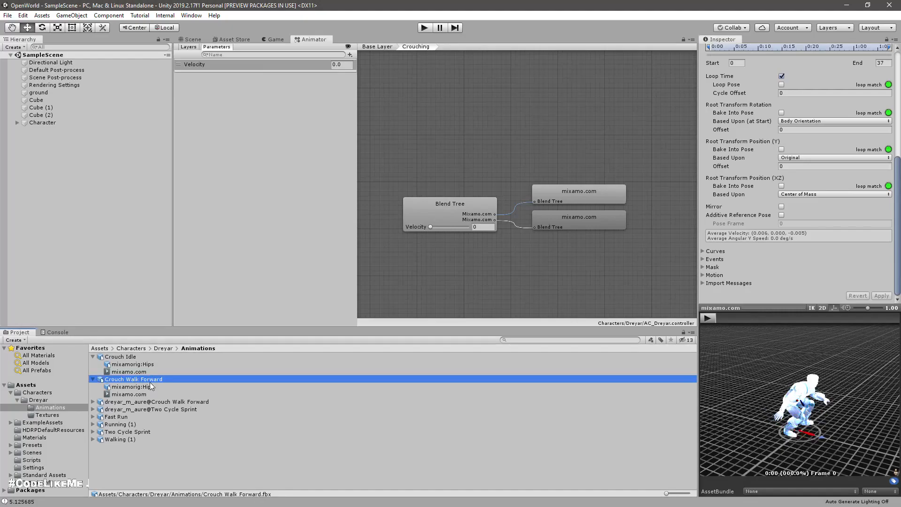
{"action": "left_click", "coordinate": [791, 121]}
{"action": "left_click", "coordinate": [795, 132]}
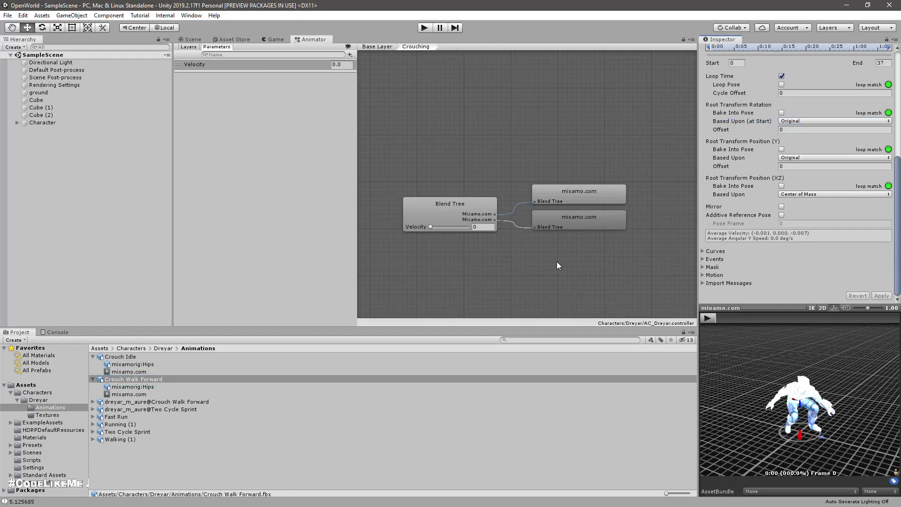
Step: Try the Crouching blend tree at Velocity 1 and check the Velocity range of the Locomotion BlendTree for comparison
{"action": "left_click_drag", "start_coordinate": [431, 226], "coordinate": [468, 234]}
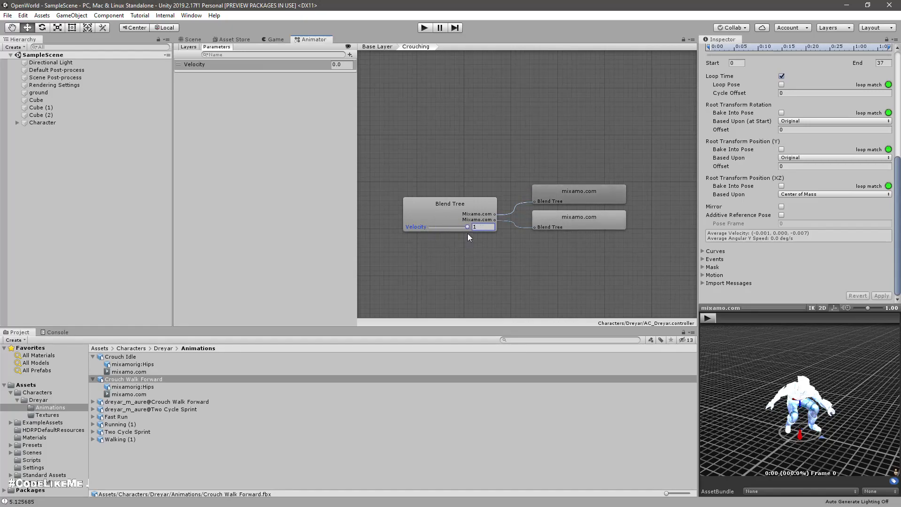
{"action": "left_click", "coordinate": [378, 47]}
{"action": "double_click", "coordinate": [585, 203]}
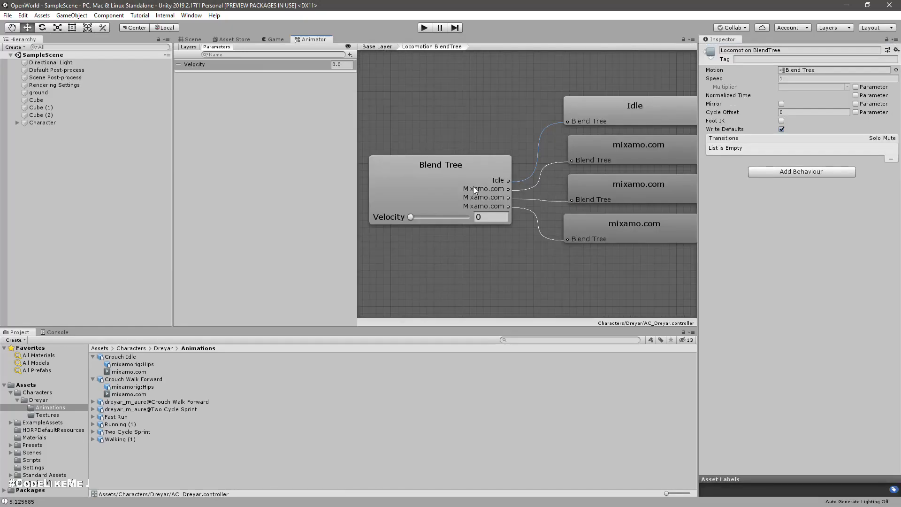
{"action": "left_click_drag", "start_coordinate": [409, 216], "coordinate": [378, 196]}
{"action": "left_click", "coordinate": [380, 47]}
Step: Set the upper Velocity threshold of the Crouching blend tree to 5 and scrub the blend back to 0
{"action": "left_click", "coordinate": [574, 253]}
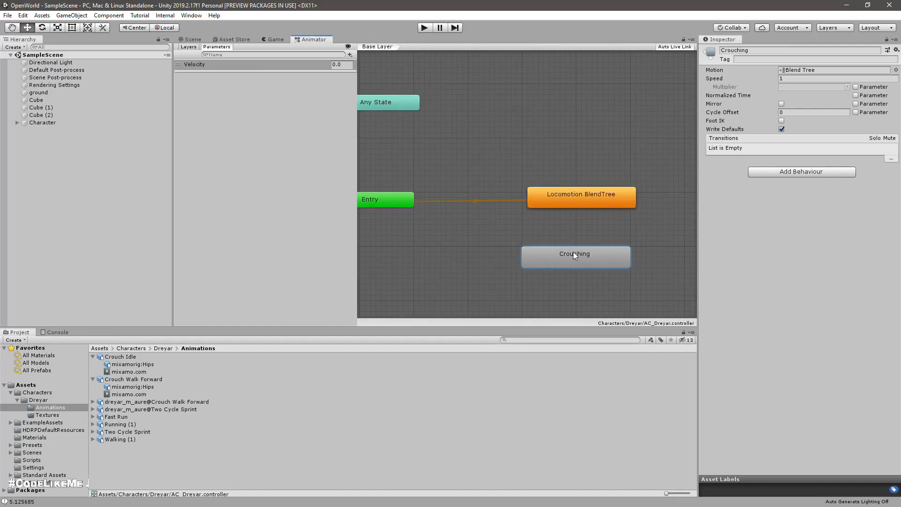
{"action": "double_click", "coordinate": [581, 259]}
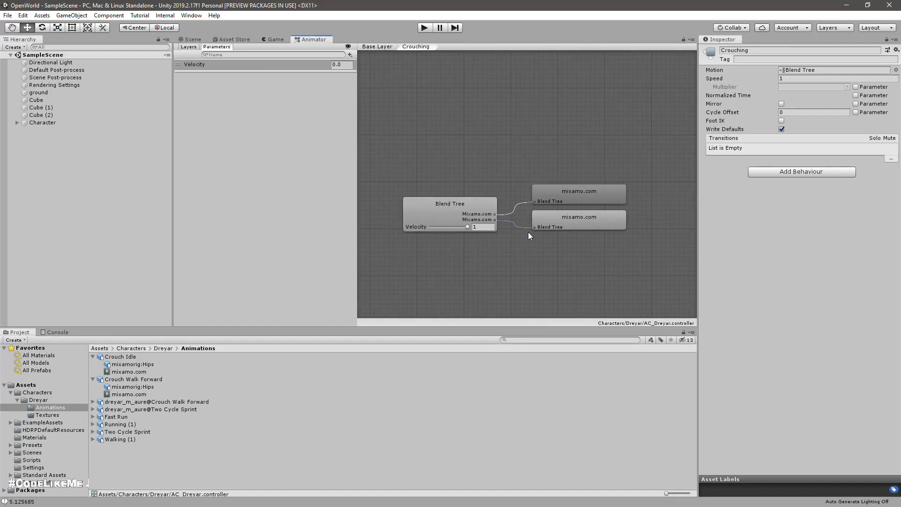
{"action": "left_click", "coordinate": [470, 226]}
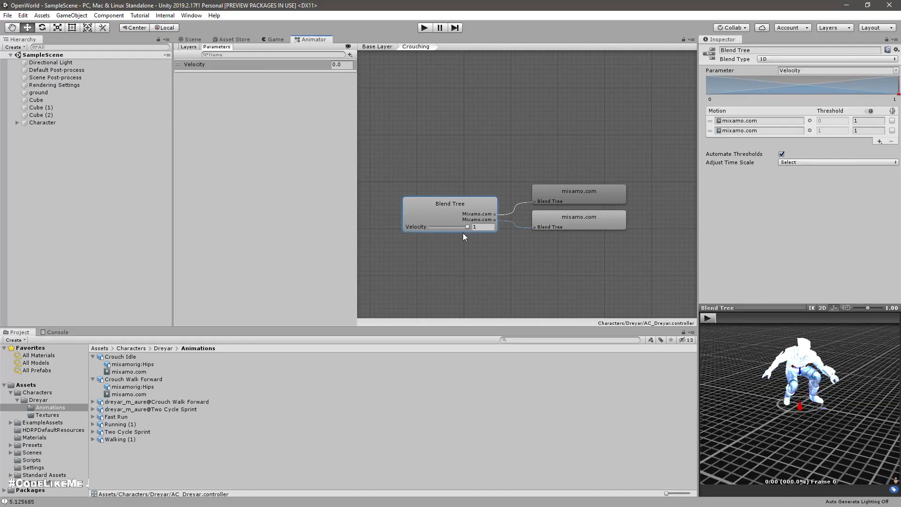
{"action": "left_click", "coordinate": [467, 228]}
{"action": "left_click", "coordinate": [895, 100]}
{"action": "left_click", "coordinate": [895, 100]}
{"action": "type", "text": "5"}
{"action": "key", "text": "Return"}
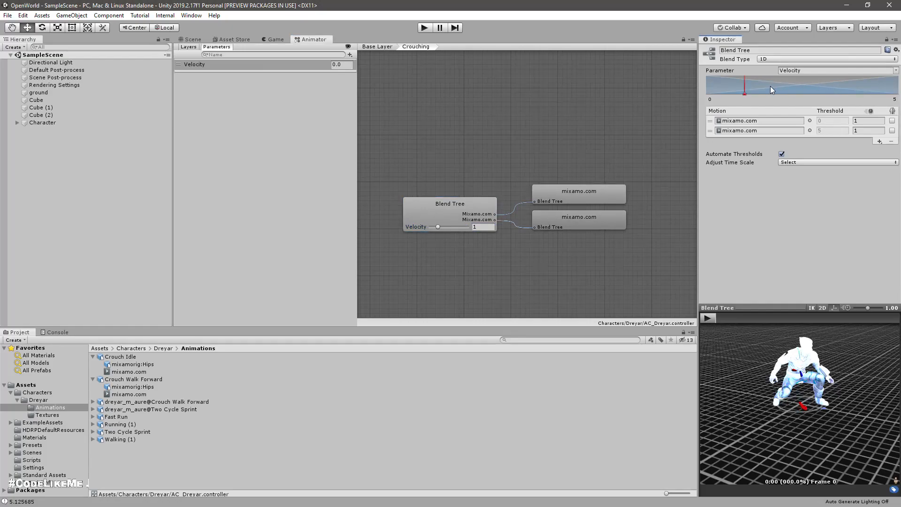
{"action": "mouse_move", "coordinate": [749, 89]}
{"action": "left_mouse_down"}
{"action": "mouse_move", "coordinate": [899, 98]}
{"action": "mouse_move", "coordinate": [384, 50]}
{"action": "left_mouse_up"}
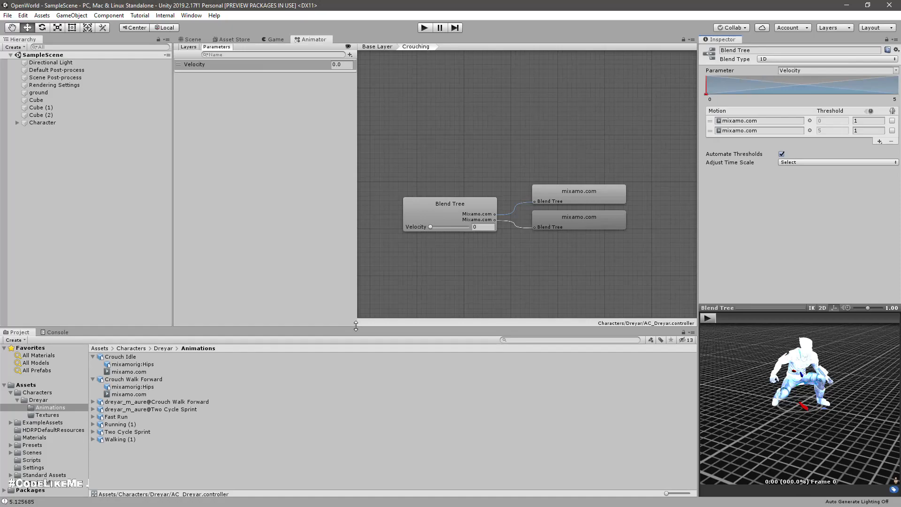
Step: Create transitions in both directions between the Locomotion BlendTree and Crouching states in the Base Layer
{"action": "left_click", "coordinate": [379, 47]}
{"action": "right_click", "coordinate": [565, 199]}
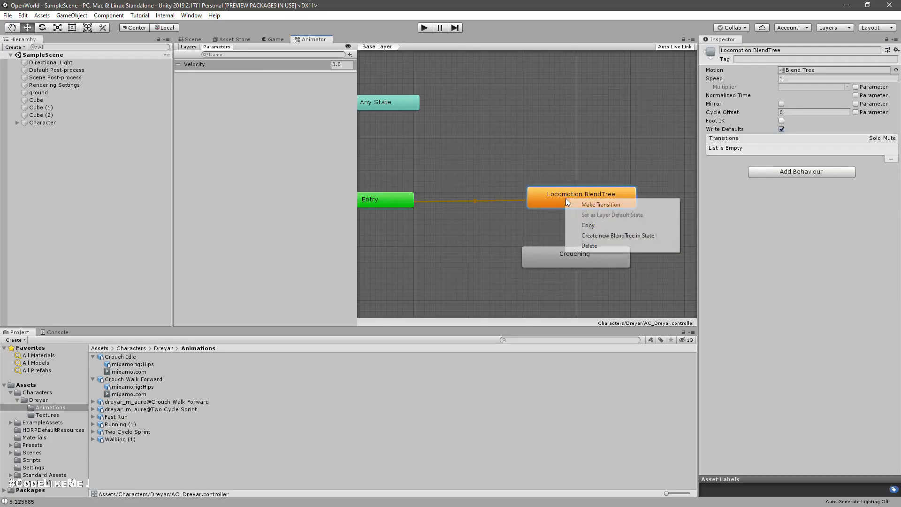
{"action": "left_click", "coordinate": [608, 206]}
{"action": "left_click", "coordinate": [567, 262]}
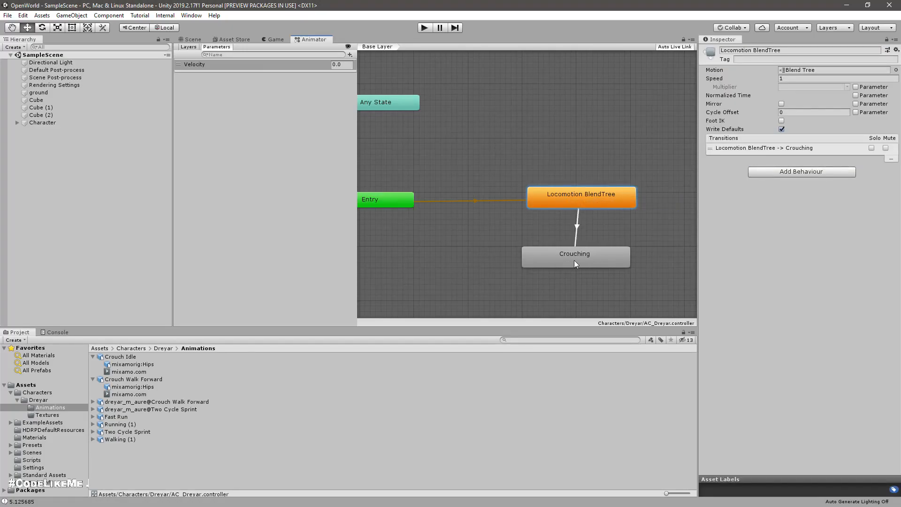
{"action": "right_click", "coordinate": [606, 258]}
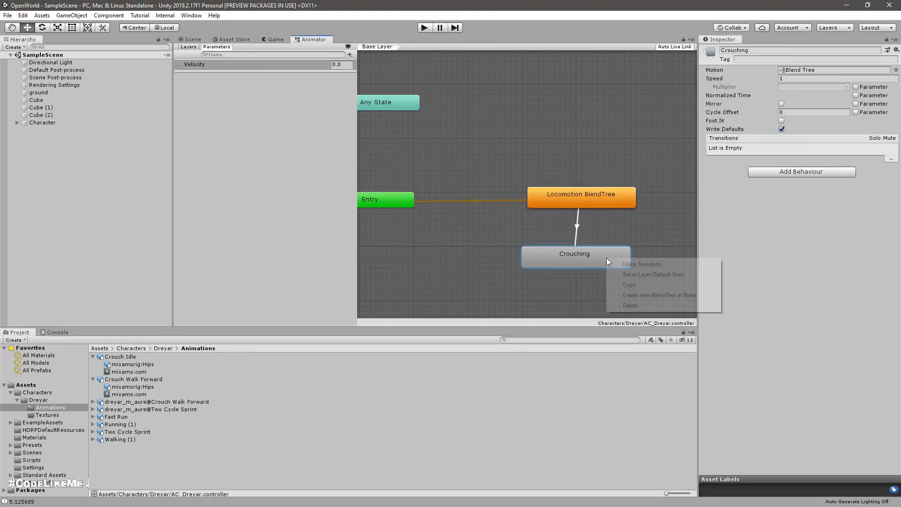
{"action": "left_click", "coordinate": [637, 265]}
{"action": "left_click", "coordinate": [608, 200]}
Step: Rename the Locomotion BlendTree state to Walking and select the Crouching state
{"action": "left_click", "coordinate": [580, 196]}
{"action": "double_click", "coordinate": [576, 193]}
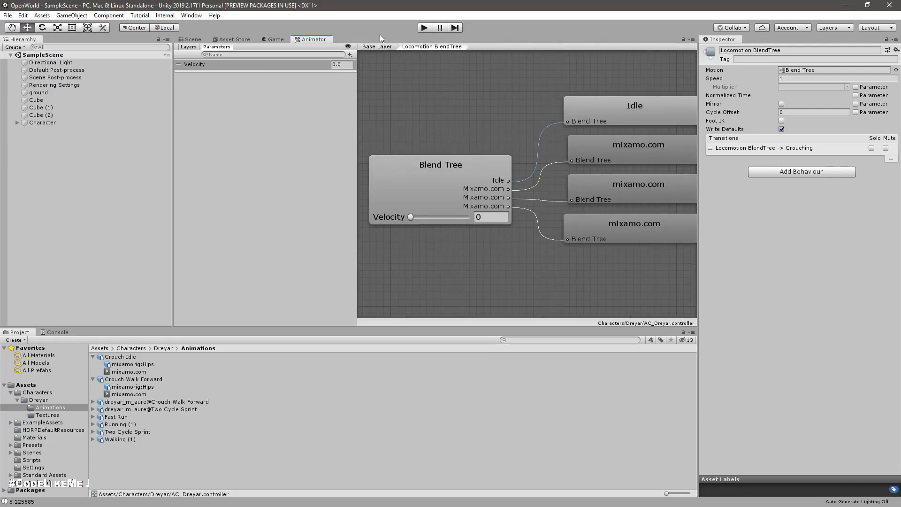
{"action": "left_click", "coordinate": [386, 47]}
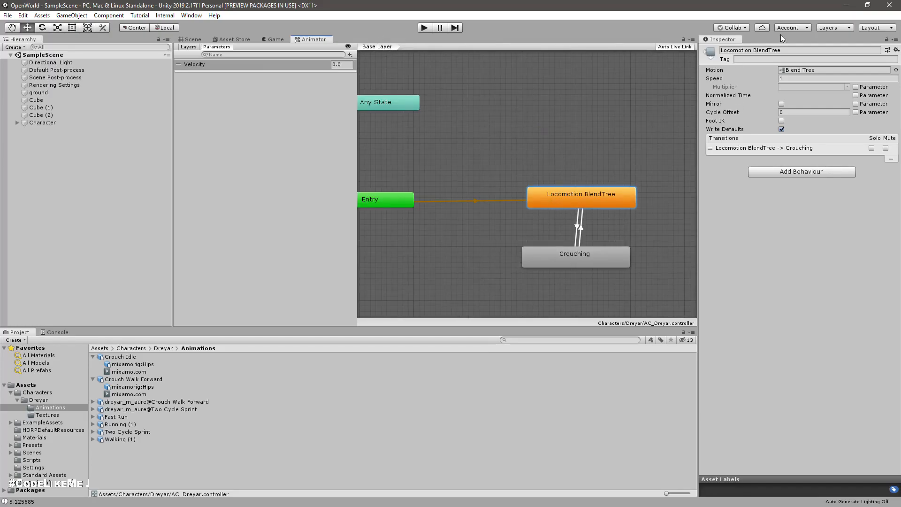
{"action": "left_click", "coordinate": [804, 49]}
{"action": "key", "text": "ctrl+a"}
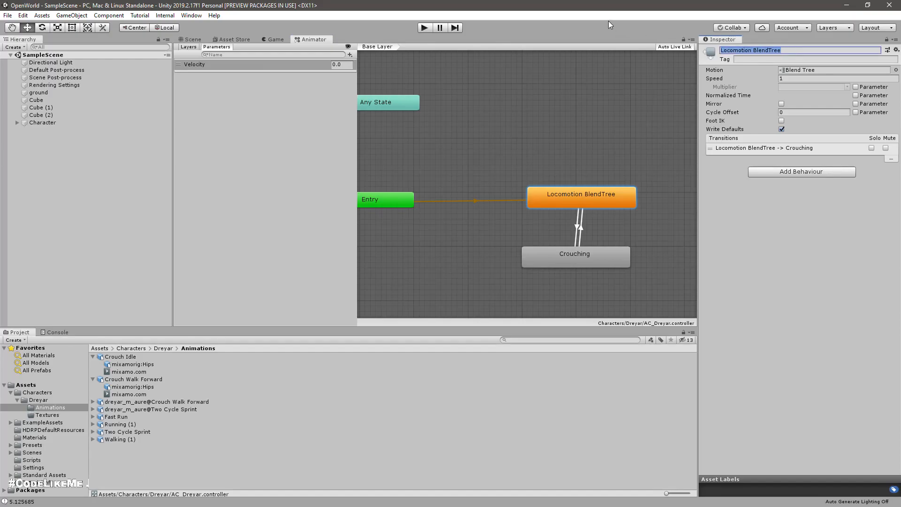
{"action": "key", "text": "BackSpace"}
{"action": "type", "text": "Walking"}
{"action": "left_click", "coordinate": [598, 284]}
{"action": "left_click", "coordinate": [592, 266]}
{"action": "middle_click_drag", "start_coordinate": [433, 241], "coordinate": [381, 209]}
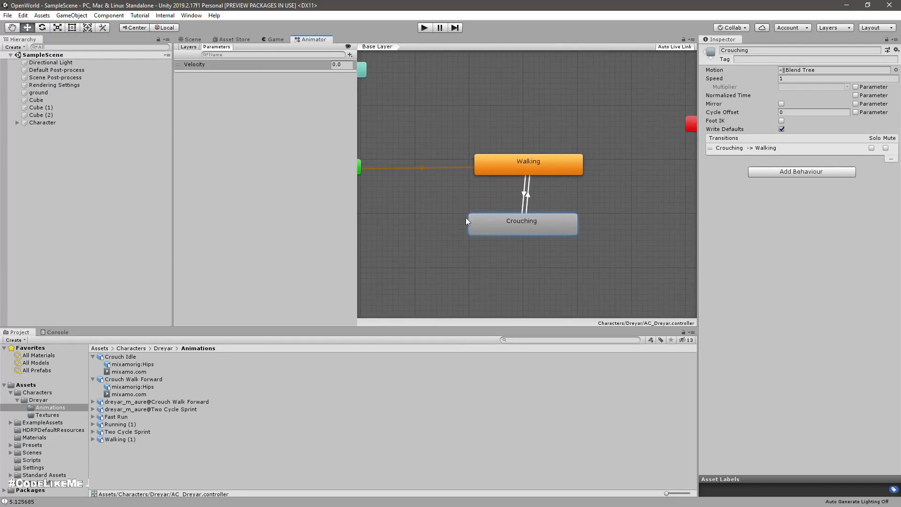
Step: Add an Int parameter named "movement state" to the animator controller
{"action": "left_click", "coordinate": [350, 54]}
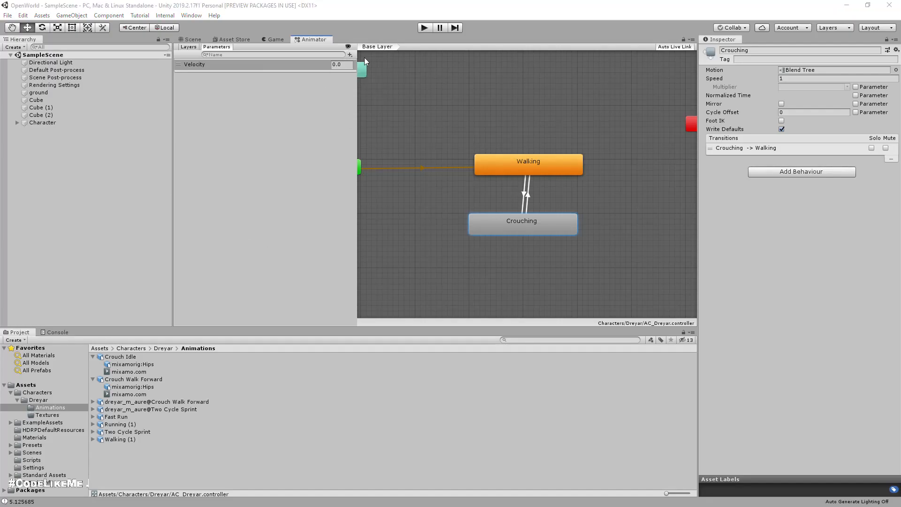
{"action": "left_click", "coordinate": [350, 54]}
{"action": "left_click", "coordinate": [349, 55]}
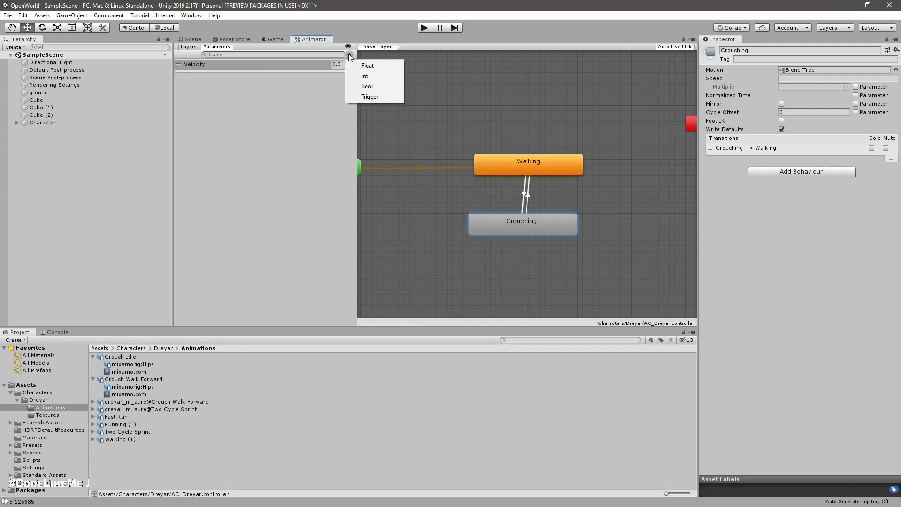
{"action": "left_click", "coordinate": [375, 76]}
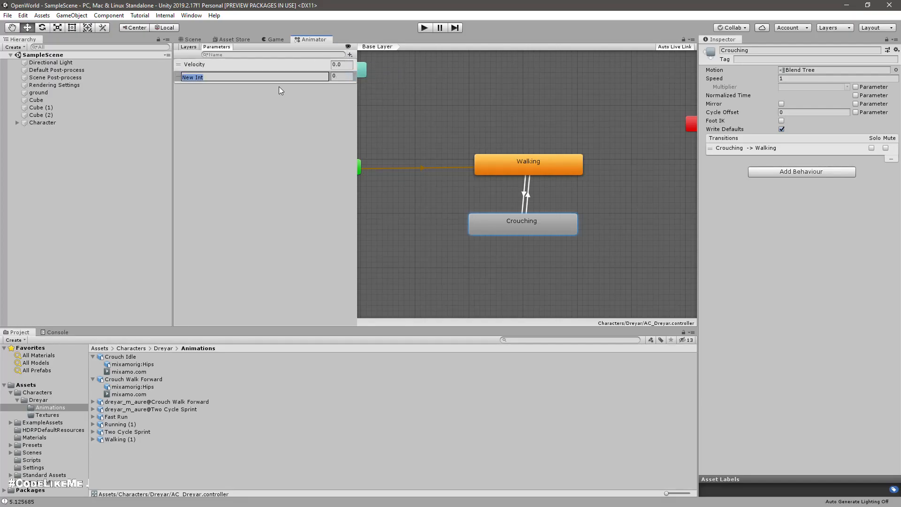
{"action": "type", "text": "movement state"}
{"action": "key", "text": "Return"}
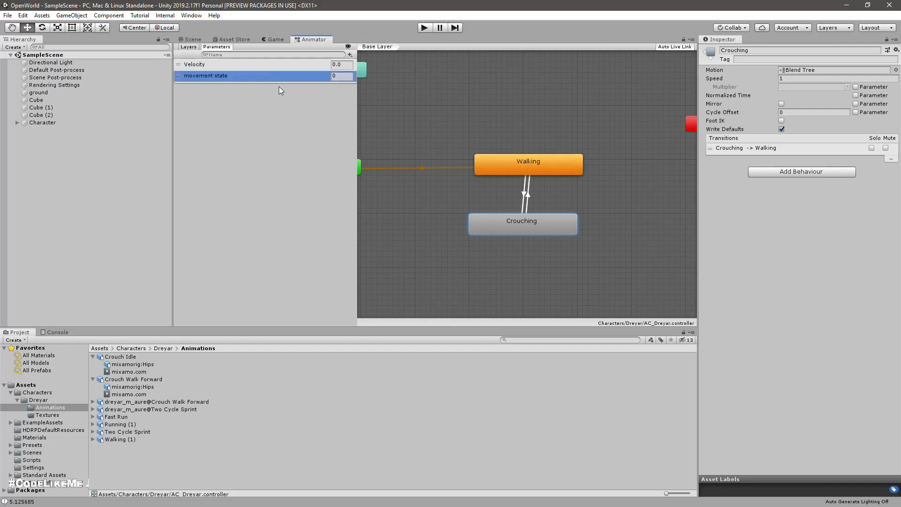
Step: Give the Walking -> Crouching transition a condition requiring movement state Equals 1
{"action": "left_click", "coordinate": [524, 193]}
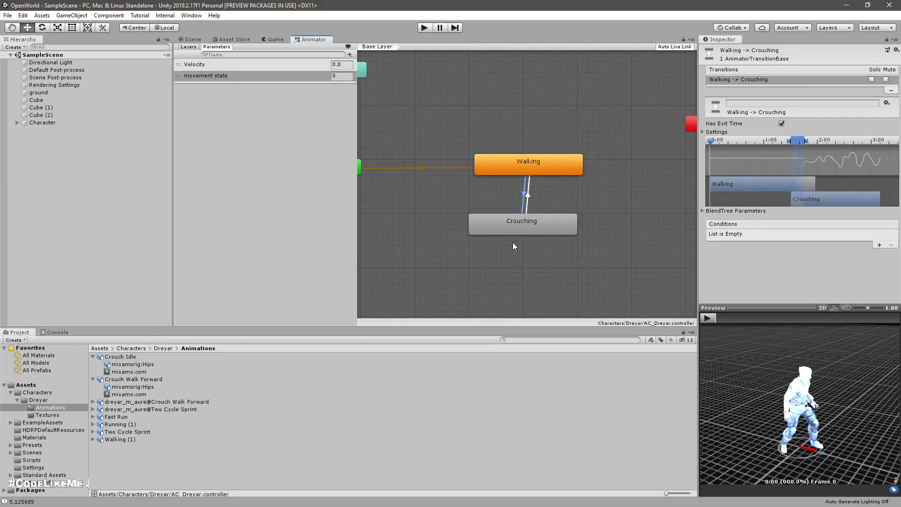
{"action": "left_click", "coordinate": [880, 246]}
{"action": "left_click", "coordinate": [743, 234]}
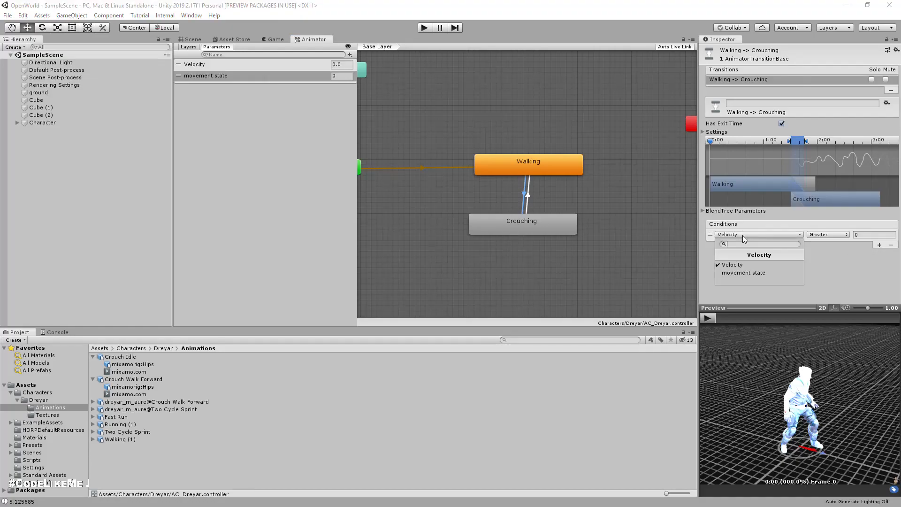
{"action": "left_click", "coordinate": [742, 273]}
{"action": "left_click", "coordinate": [875, 235]}
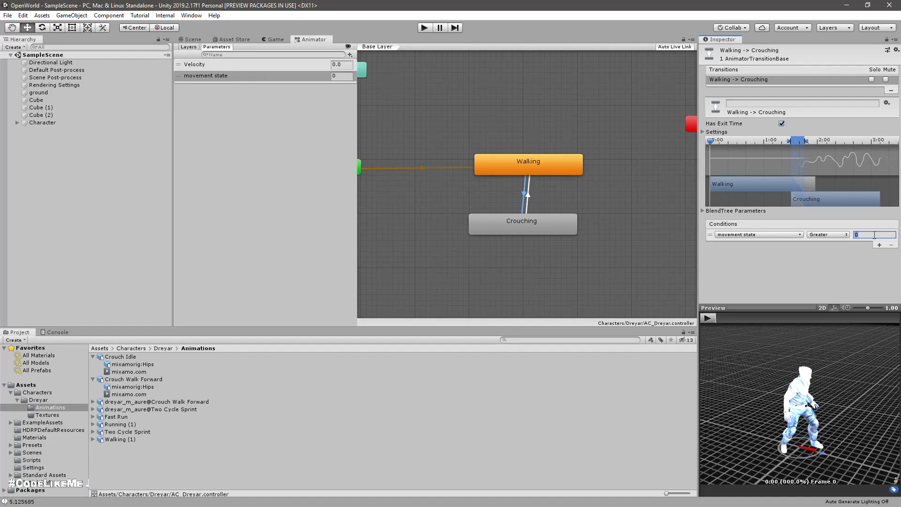
{"action": "left_click", "coordinate": [834, 235]}
{"action": "left_click", "coordinate": [834, 267]}
{"action": "left_click", "coordinate": [875, 234]}
{"action": "type", "text": "1"}
Step: Give the Crouching -> Walking transition a condition requiring movement state Equals 0
{"action": "left_click", "coordinate": [527, 194]}
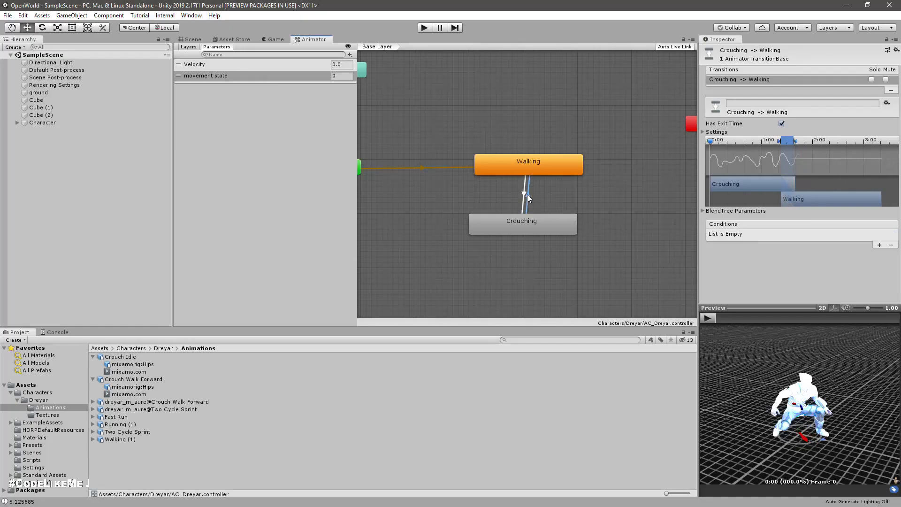
{"action": "left_click", "coordinate": [880, 244]}
{"action": "left_click", "coordinate": [773, 234]}
{"action": "left_click", "coordinate": [746, 273]}
{"action": "left_click", "coordinate": [828, 236]}
{"action": "left_click", "coordinate": [846, 269]}
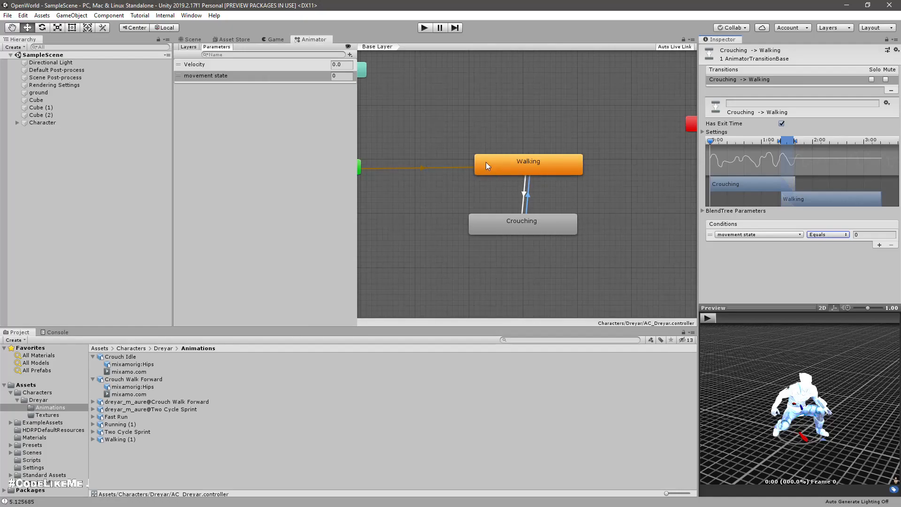
Step: Disable Has Exit Time on both the Walking -> Crouching and Crouching -> Walking transitions
{"action": "left_click", "coordinate": [524, 169]}
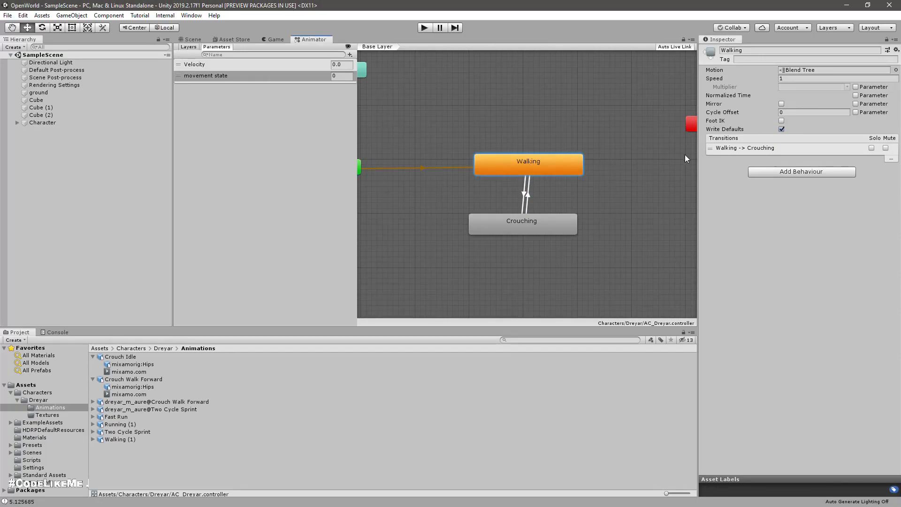
{"action": "left_click", "coordinate": [525, 193]}
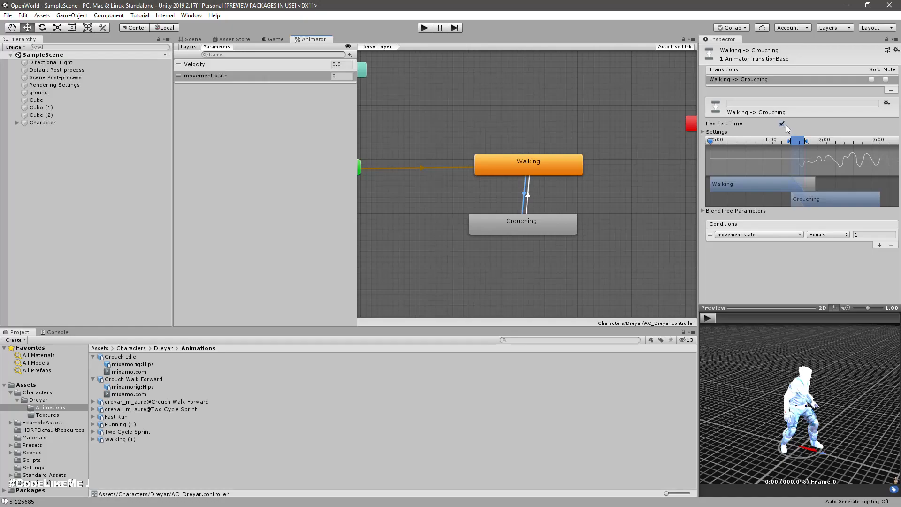
{"action": "left_click", "coordinate": [782, 124]}
{"action": "left_click", "coordinate": [531, 196]}
{"action": "left_click", "coordinate": [781, 124]}
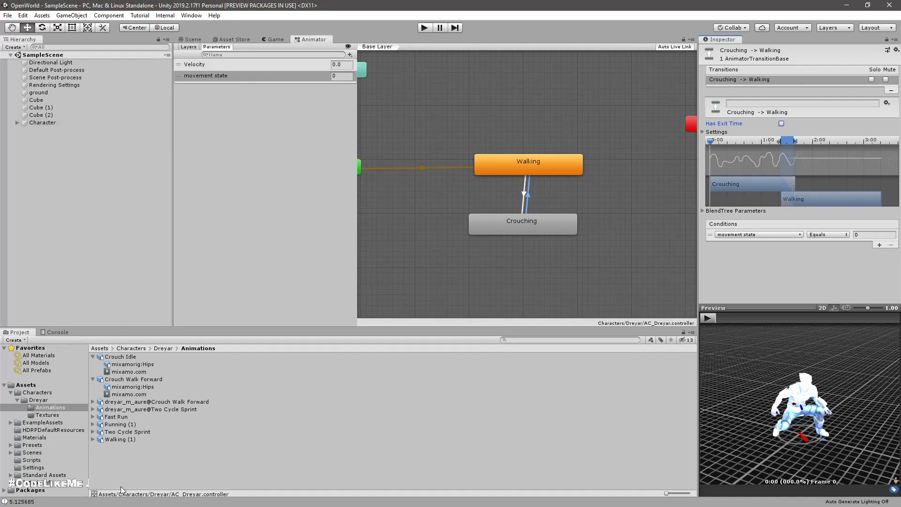
Step: Open the Character's scripts in Visual Studio, set maxSpeed to 5 in the Crouching case of SetMovementMode in CharacterMovement.cs, and save
{"action": "left_click", "coordinate": [33, 122]}
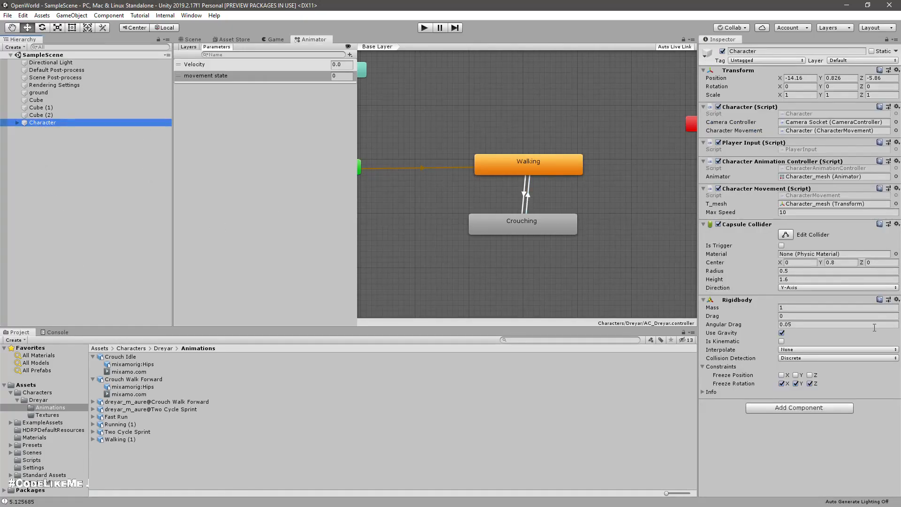
{"action": "double_click", "coordinate": [794, 150]}
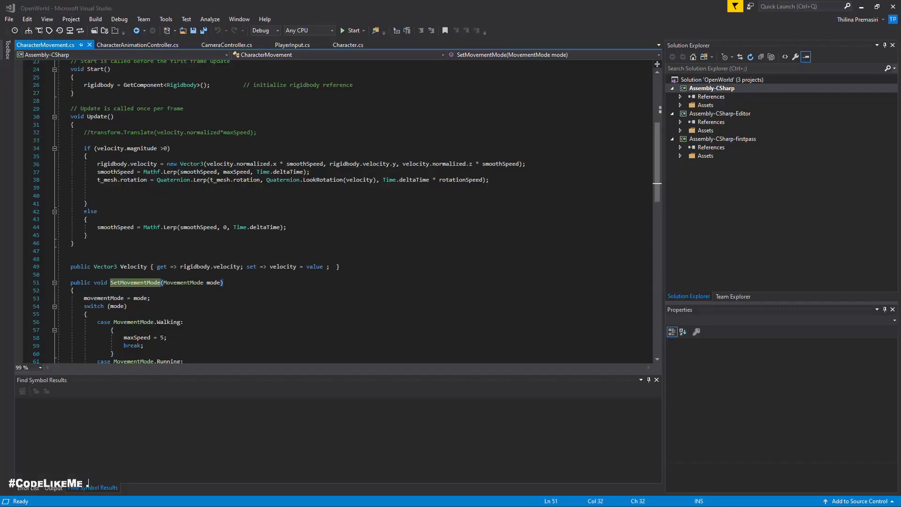
{"action": "scroll", "coordinate": [187, 314], "scroll_direction": "down", "scroll_amount": 2}
{"action": "left_click", "coordinate": [200, 308]}
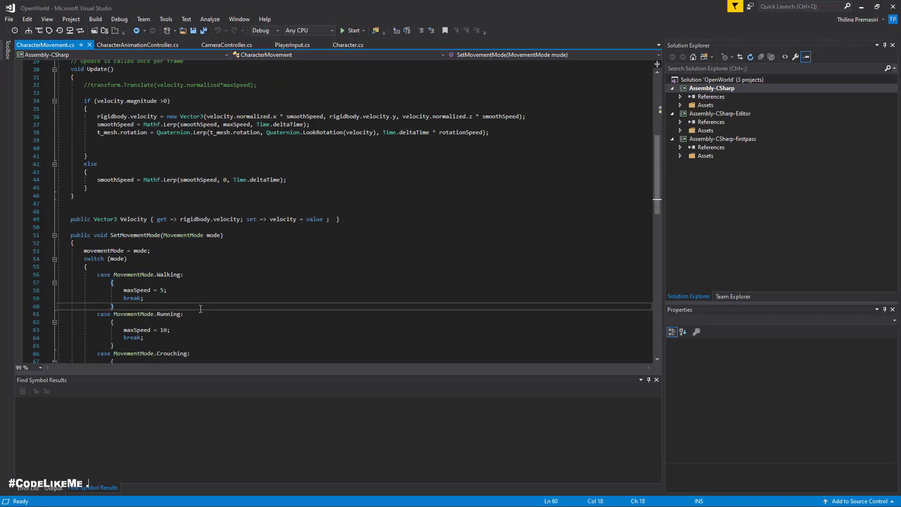
{"action": "scroll", "coordinate": [193, 290], "scroll_direction": "down", "scroll_amount": 2}
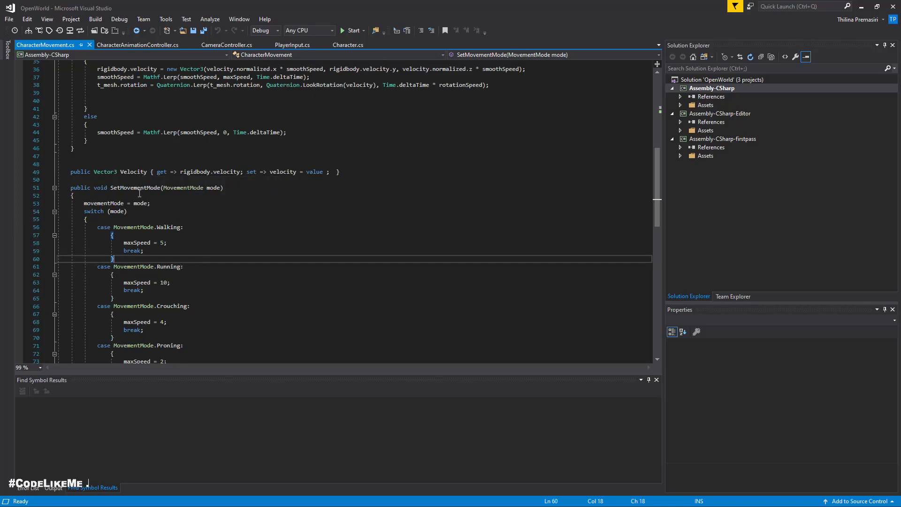
{"action": "scroll", "coordinate": [246, 257], "scroll_direction": "down", "scroll_amount": 2}
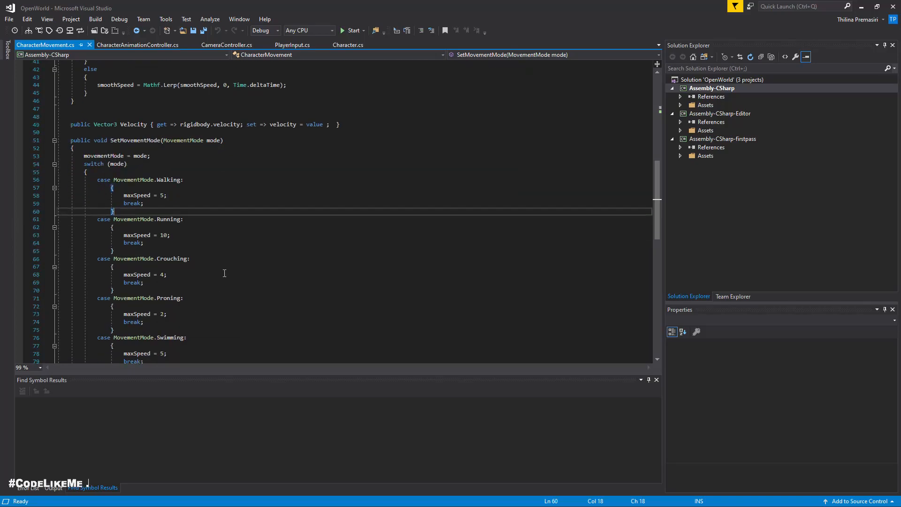
{"action": "left_click", "coordinate": [165, 279]}
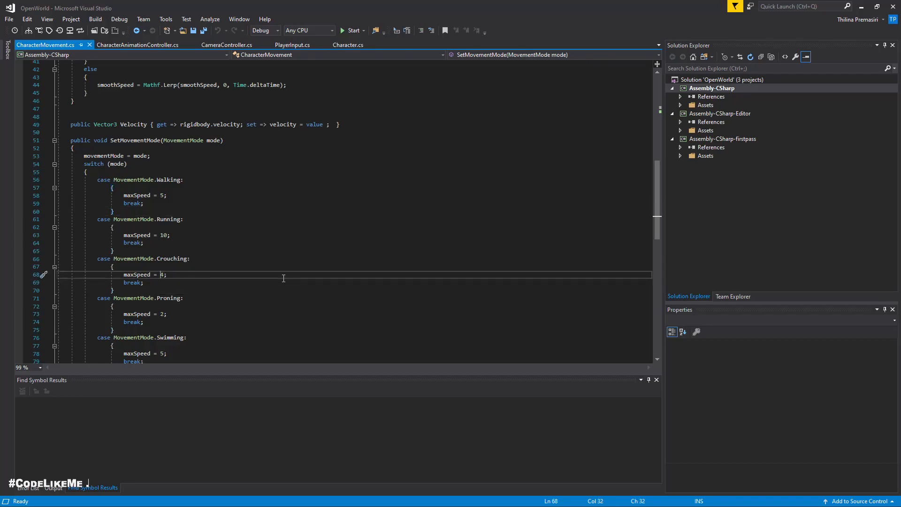
{"action": "key", "text": "BackSpace"}
{"action": "type", "text": "5"}
{"action": "key", "text": "Return"}
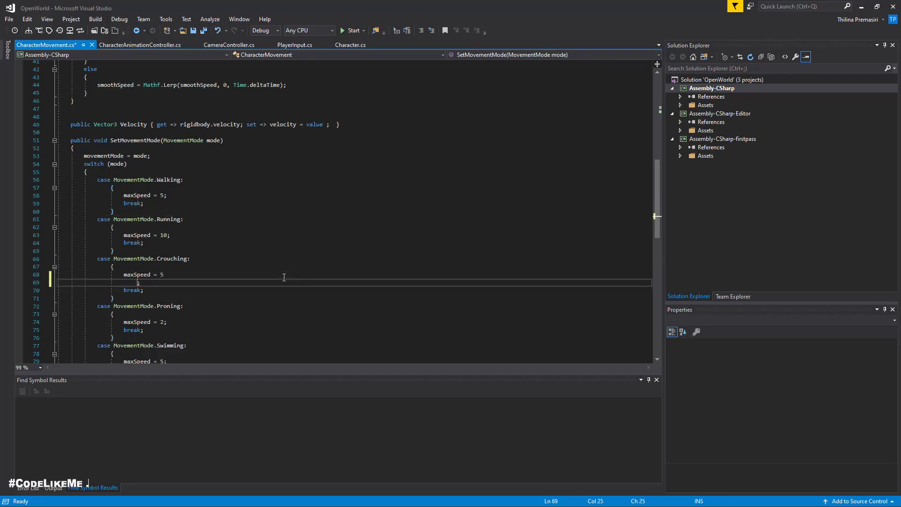
{"action": "key", "text": "ctrl+z"}
{"action": "key", "text": "ctrl+s"}
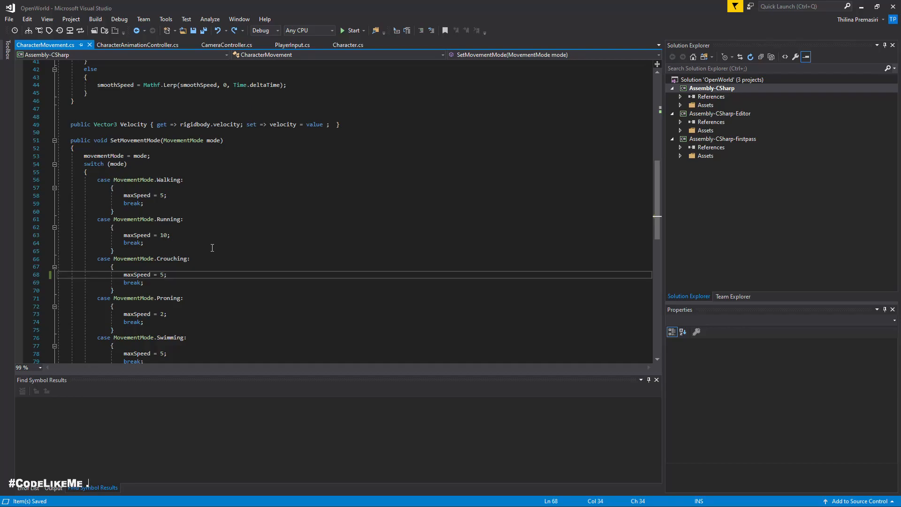
Step: Review the movement modes in CharacterMovement.cs against the movement state parameter in Unity's animator, returning to Visual Studio
{"action": "scroll", "coordinate": [212, 248], "scroll_direction": "up", "scroll_amount": 8}
{"action": "scroll", "coordinate": [200, 234], "scroll_direction": "up", "scroll_amount": 3}
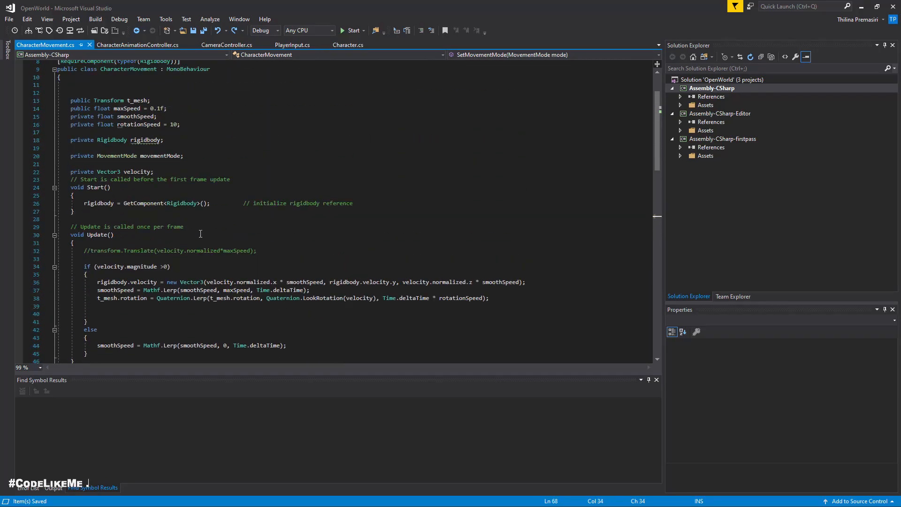
{"action": "scroll", "coordinate": [200, 234], "scroll_direction": "down", "scroll_amount": 9}
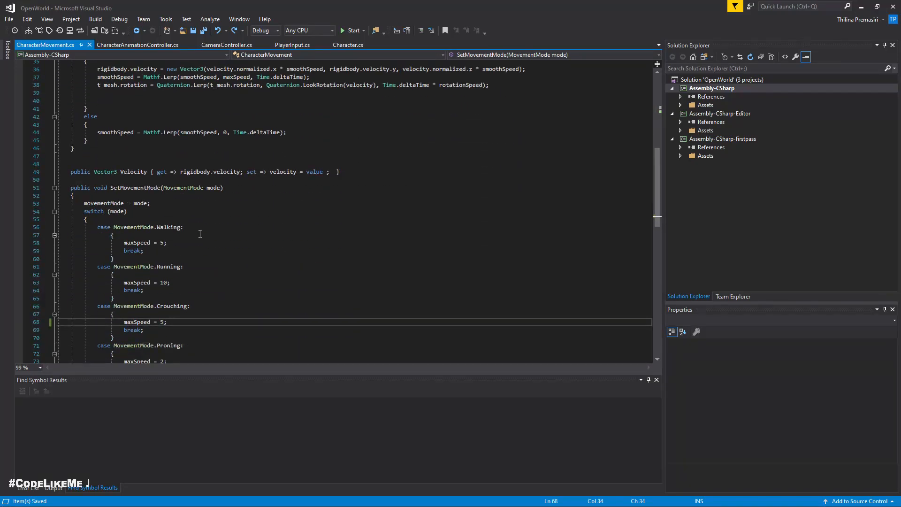
{"action": "scroll", "coordinate": [200, 234], "scroll_direction": "up", "scroll_amount": 6}
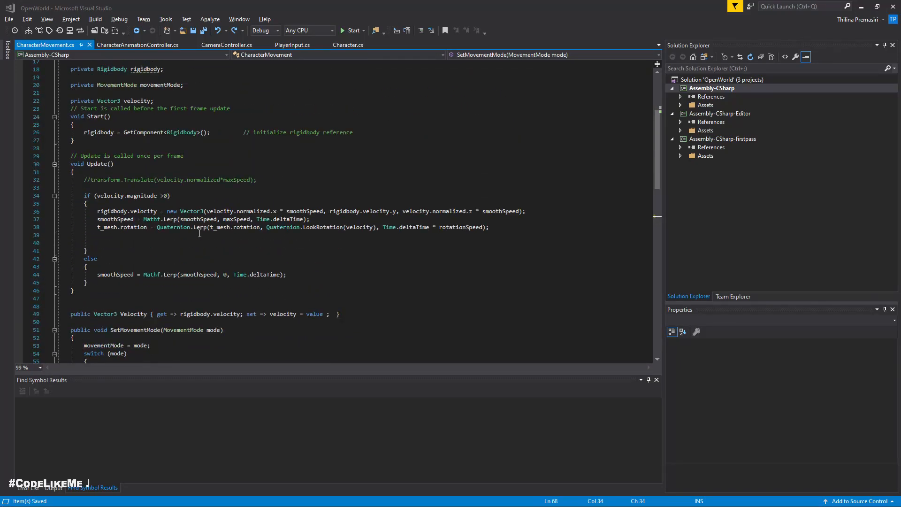
{"action": "key", "text": "alt+Tab"}
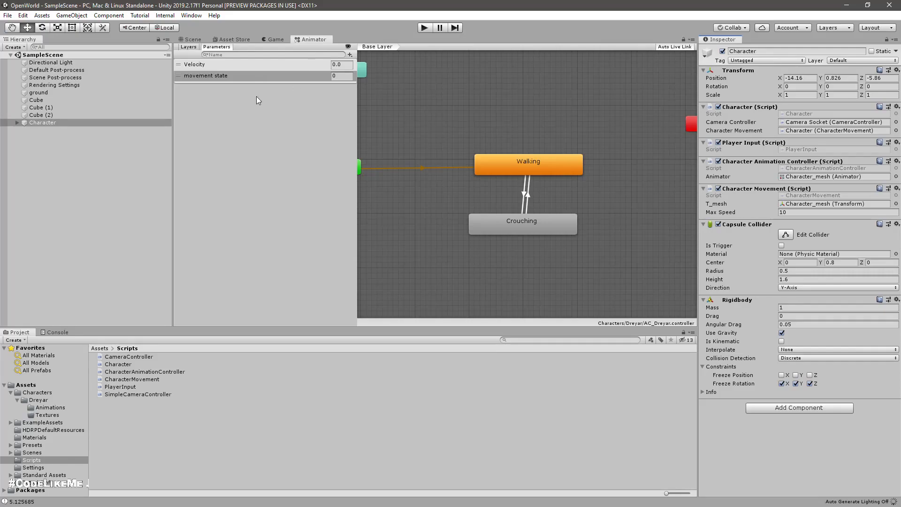
{"action": "left_click", "coordinate": [224, 77]}
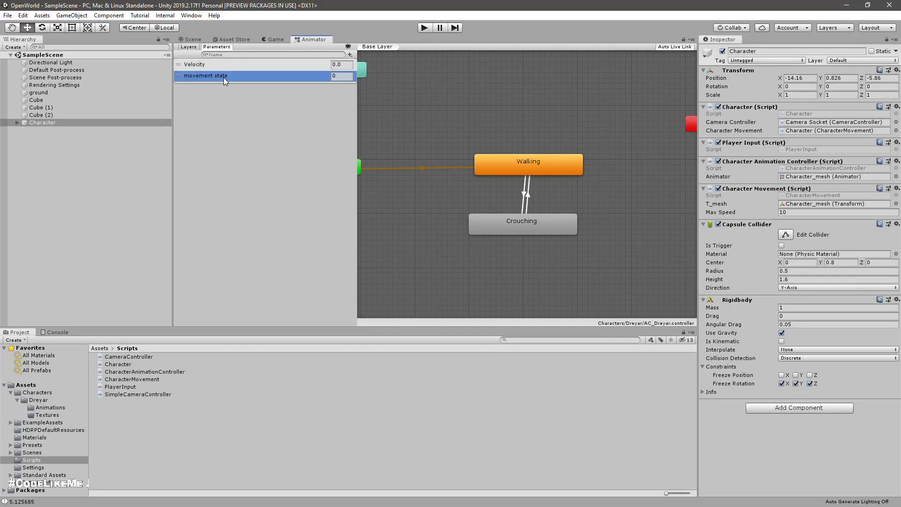
{"action": "key", "text": "alt+Tab"}
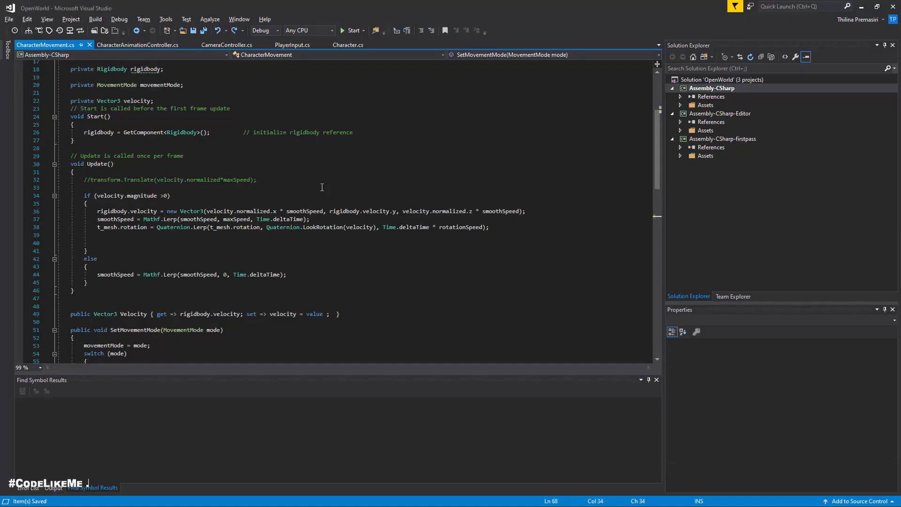
{"action": "scroll", "coordinate": [322, 187], "scroll_direction": "down", "scroll_amount": 12}
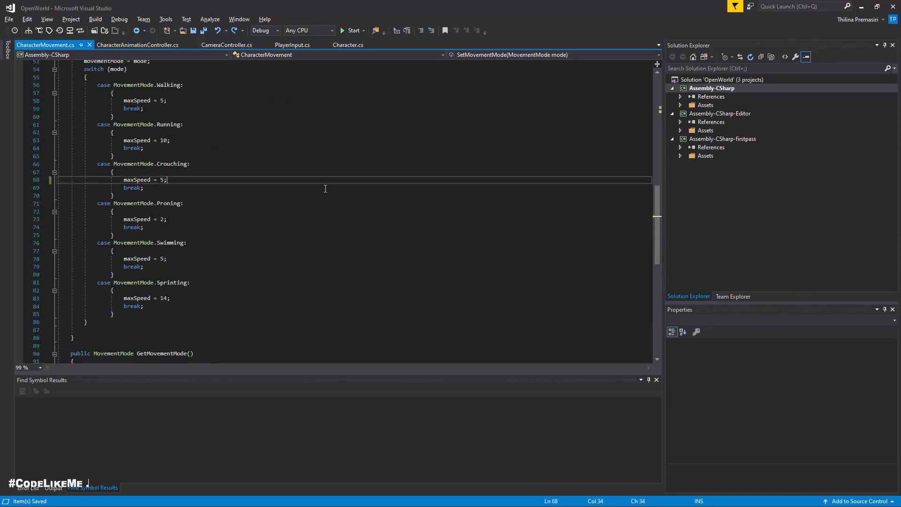
{"action": "scroll", "coordinate": [326, 189], "scroll_direction": "up", "scroll_amount": 17}
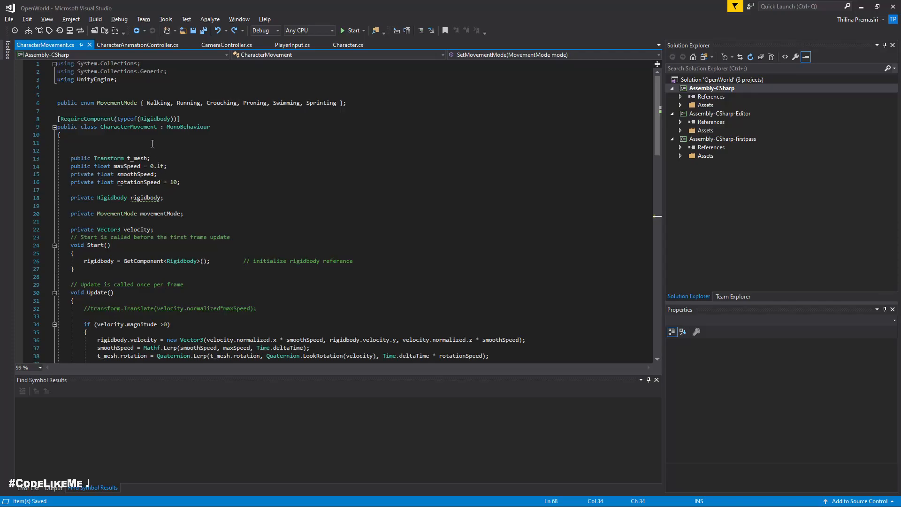
Step: Begin a new public member below the Update method in CharacterAnimationController.cs
{"action": "left_click", "coordinate": [137, 45]}
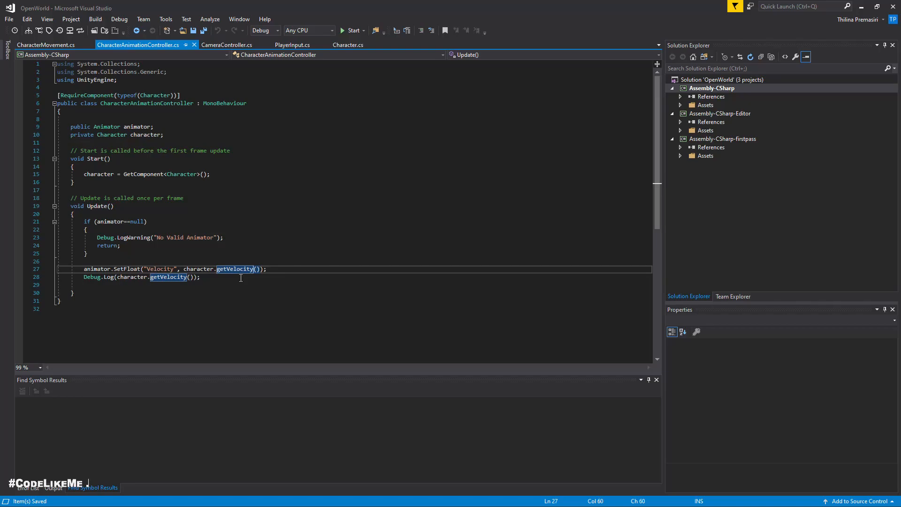
{"action": "left_click", "coordinate": [338, 291]}
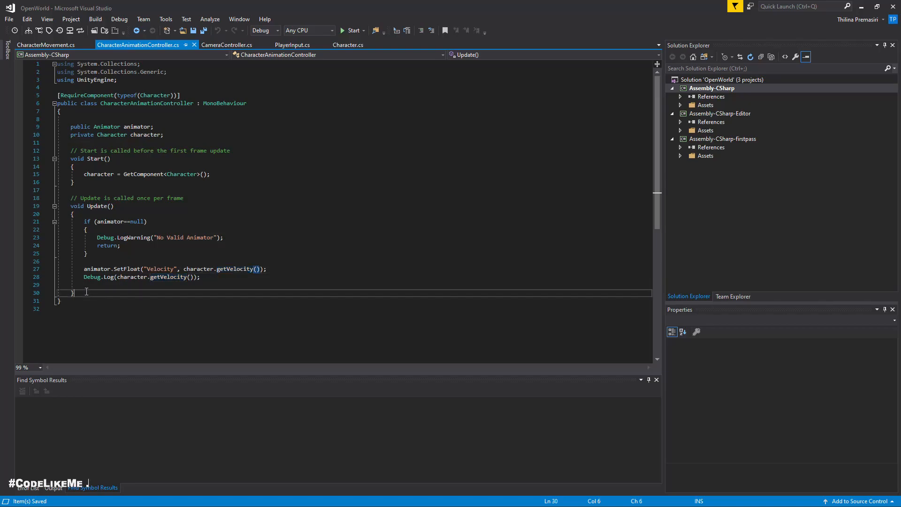
{"action": "key", "text": "Return"}
{"action": "key", "text": "Return"}
{"action": "type", "text": "public"}
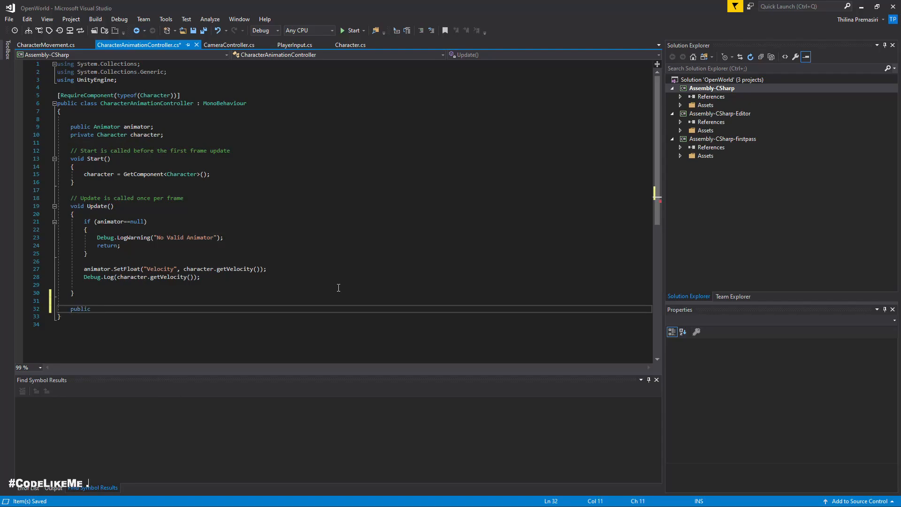
Step: Write an empty public void SetMovementMode() method below Update in CharacterAnimationController.cs, checking the matching method in CharacterMovement.cs
{"action": "left_click", "coordinate": [45, 44]}
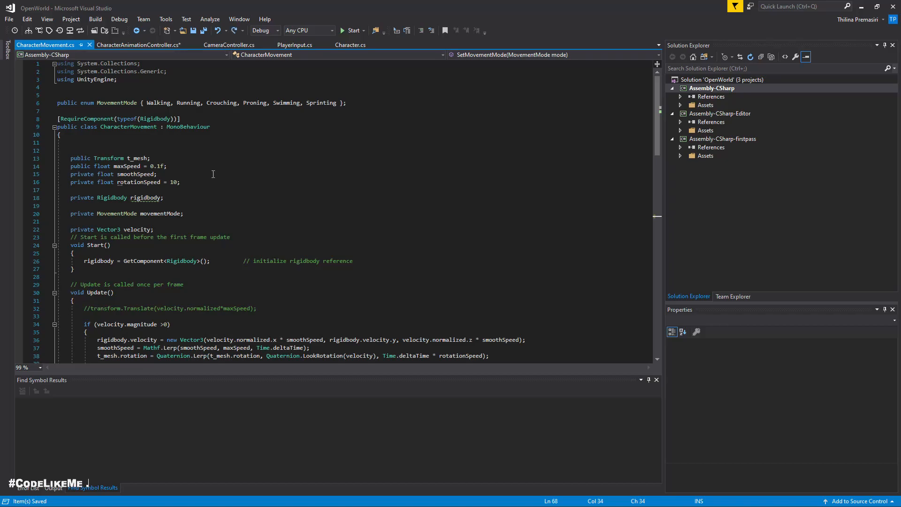
{"action": "scroll", "coordinate": [213, 173], "scroll_direction": "down", "scroll_amount": 20}
{"action": "scroll", "coordinate": [227, 187], "scroll_direction": "up", "scroll_amount": 10}
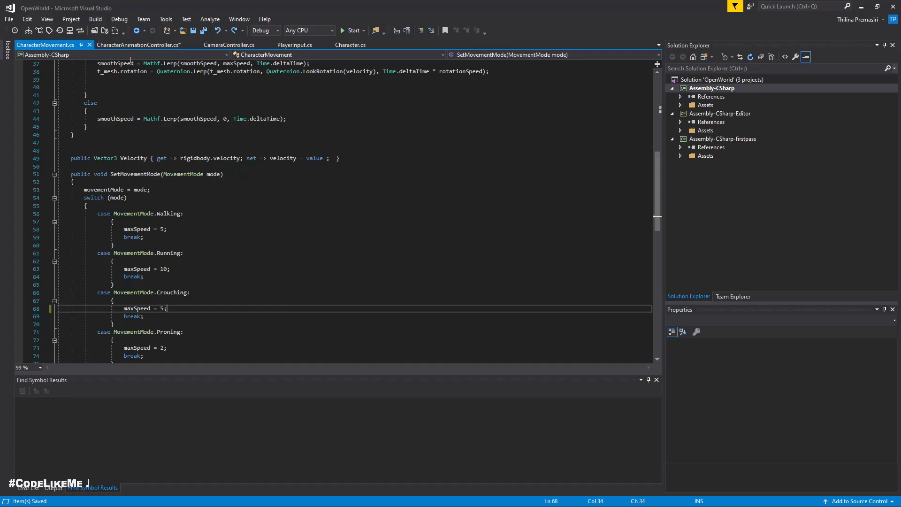
{"action": "left_click", "coordinate": [117, 46]}
{"action": "type", "text": "public voi"}
{"action": "key", "text": "Tab"}
{"action": "type", "text": "SetMovementMode()"}
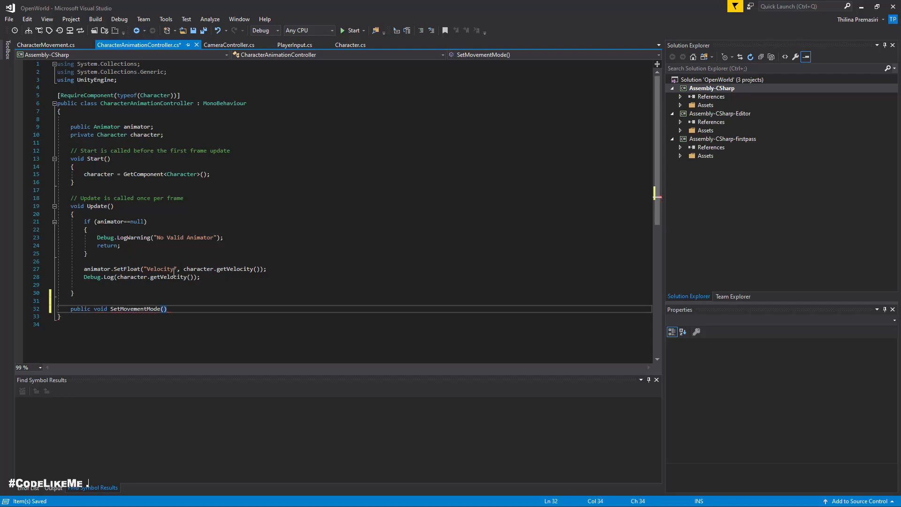
{"action": "type", "text": "{"}
{"action": "key", "text": "Return"}
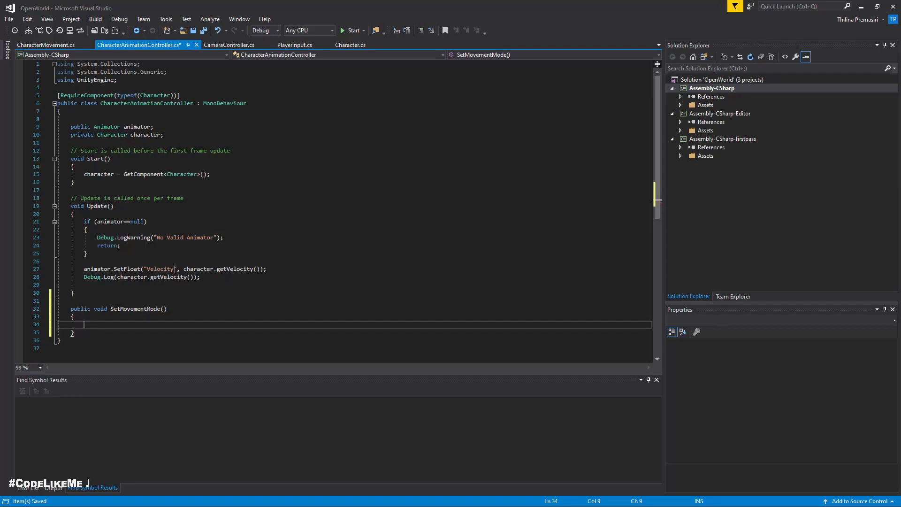
{"action": "left_click", "coordinate": [308, 312]}
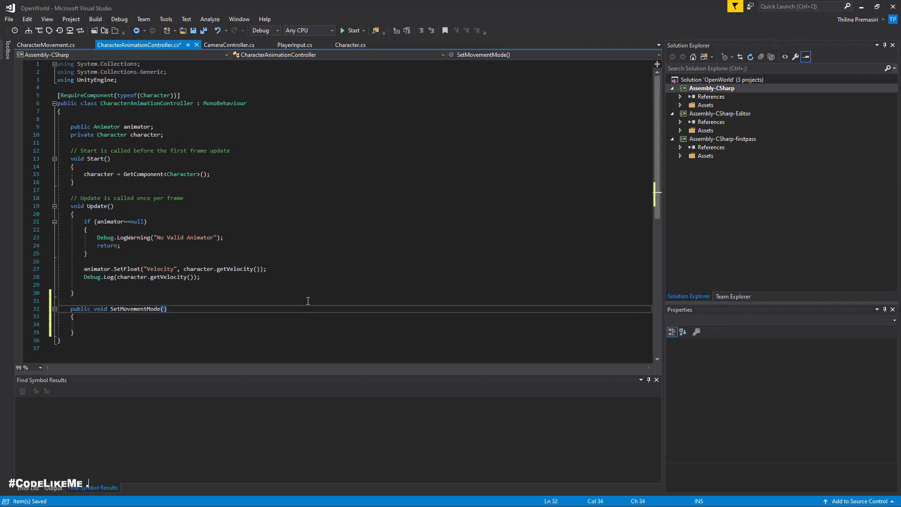
Step: Copy the whole SetMovementMode(MovementMode mode) method from CharacterMovement.cs over the empty SetMovementMode stub in CharacterAnimationController.cs
{"action": "left_click", "coordinate": [46, 45]}
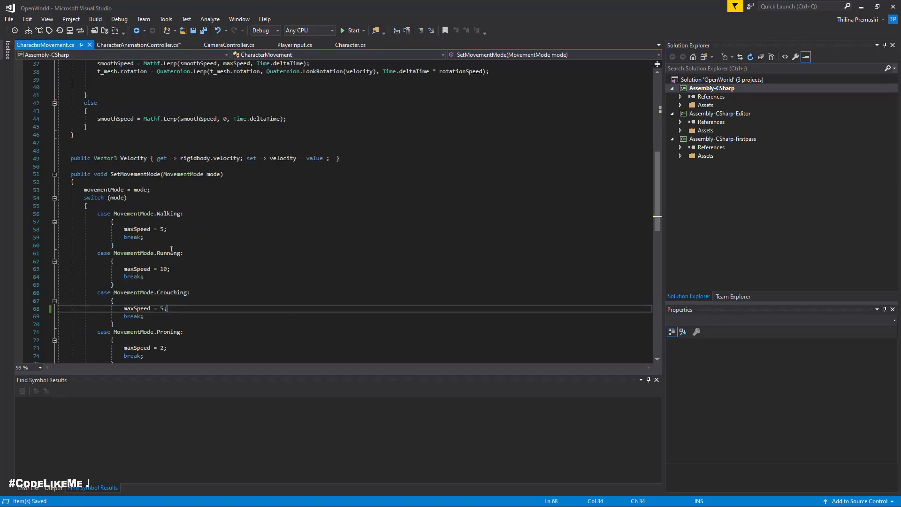
{"action": "left_click_drag", "start_coordinate": [75, 167], "coordinate": [118, 310]}
{"action": "key", "text": "ctrl+c"}
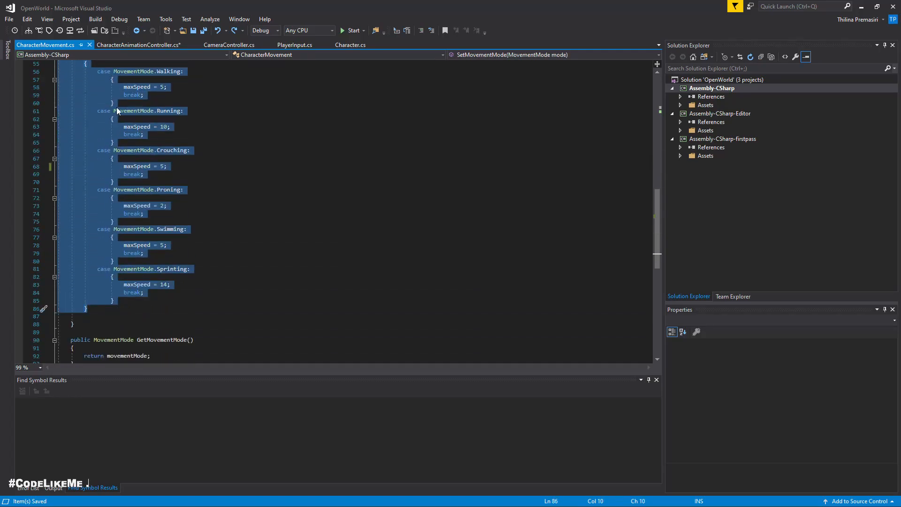
{"action": "left_click", "coordinate": [137, 45]}
{"action": "scroll", "coordinate": [19, 286], "scroll_direction": "down", "scroll_amount": 3}
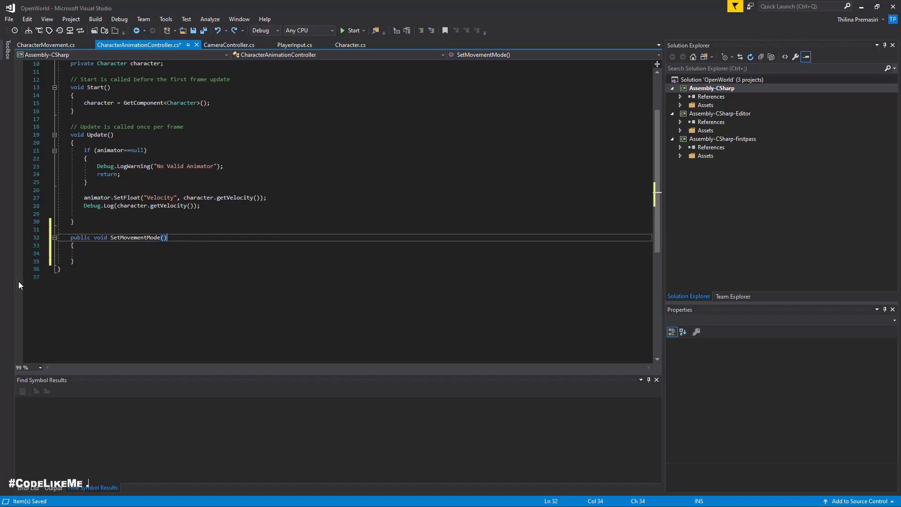
{"action": "left_click_drag", "start_coordinate": [92, 263], "coordinate": [29, 237]}
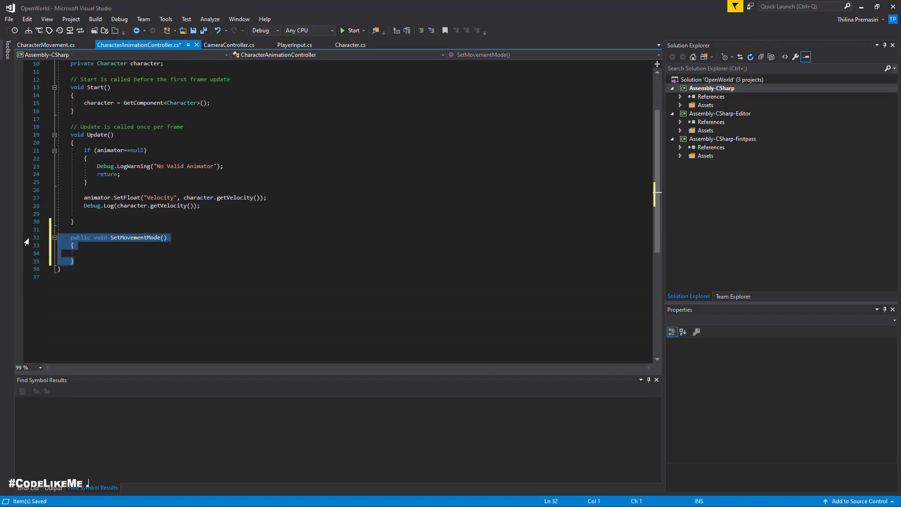
{"action": "key", "text": "ctrl+v"}
{"action": "scroll", "coordinate": [246, 280], "scroll_direction": "up", "scroll_amount": 2}
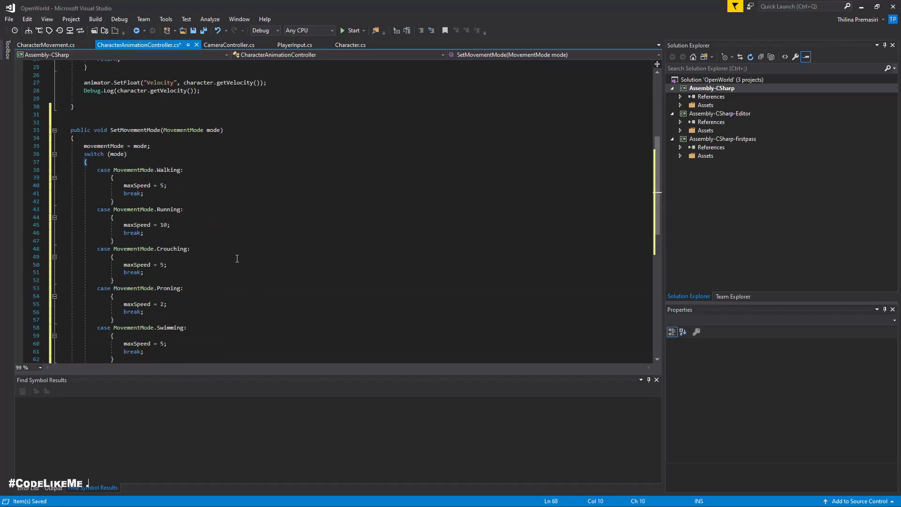
Step: Delete the movementMode = mode; line from SetMovementMode in CharacterAnimationController.cs
{"action": "left_click", "coordinate": [157, 146]}
{"action": "key", "text": "shift+Left"}
{"action": "key", "text": "shift+Left"}
{"action": "key", "text": "shift+Left"}
{"action": "key", "text": "shift+Left"}
{"action": "key", "text": "shift+Left"}
{"action": "key", "text": "shift+Left"}
{"action": "key", "text": "shift+Left"}
{"action": "key", "text": "shift+Left"}
{"action": "key", "text": "shift+Left"}
{"action": "key", "text": "shift+Left"}
{"action": "key", "text": "shift+Left"}
{"action": "key", "text": "shift+Left"}
{"action": "key", "text": "shift+Left"}
{"action": "key", "text": "shift+Left"}
{"action": "key", "text": "shift+Left"}
{"action": "key", "text": "shift+Left"}
{"action": "key", "text": "shift+Left"}
{"action": "key", "text": "shift+Left"}
{"action": "key", "text": "shift+Left"}
{"action": "key", "text": "shift+Left"}
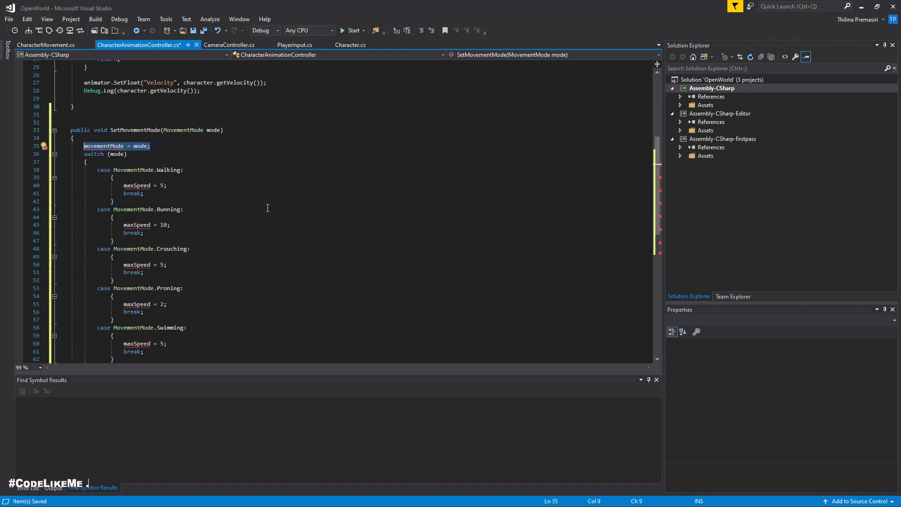
{"action": "key", "text": "Delete"}
Step: Replace the maxSpeed assignment in the Walking case with an animator.SetInteger() call
{"action": "left_click", "coordinate": [181, 186]}
{"action": "key", "text": "shift+Left"}
{"action": "key", "text": "shift+Left"}
{"action": "key", "text": "shift+Left"}
{"action": "key", "text": "shift+Left"}
{"action": "key", "text": "shift+Left"}
{"action": "key", "text": "shift+Left"}
{"action": "key", "text": "shift+Left"}
{"action": "key", "text": "shift+Left"}
{"action": "key", "text": "shift+Left"}
{"action": "key", "text": "shift+Left"}
{"action": "key", "text": "shift+Left"}
{"action": "key", "text": "shift+Left"}
{"action": "key", "text": "shift+Left"}
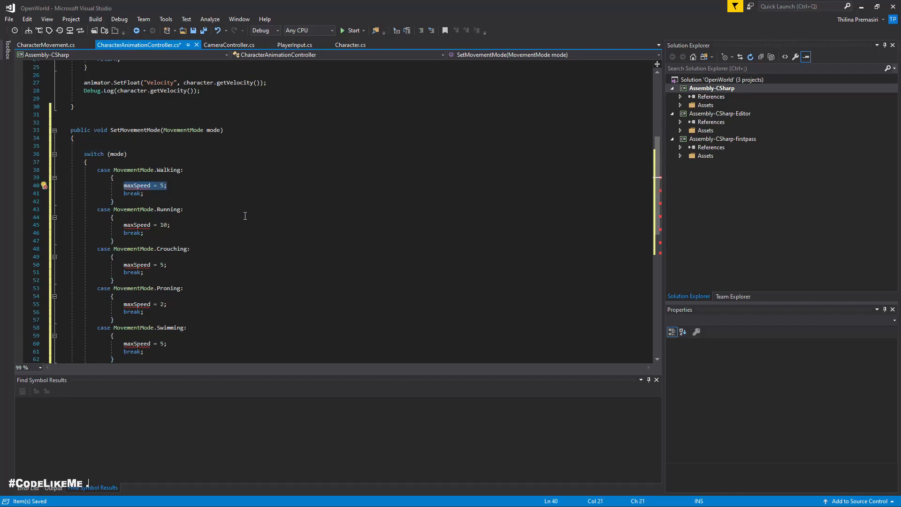
{"action": "type", "text": "anim"}
{"action": "key", "text": "Tab"}
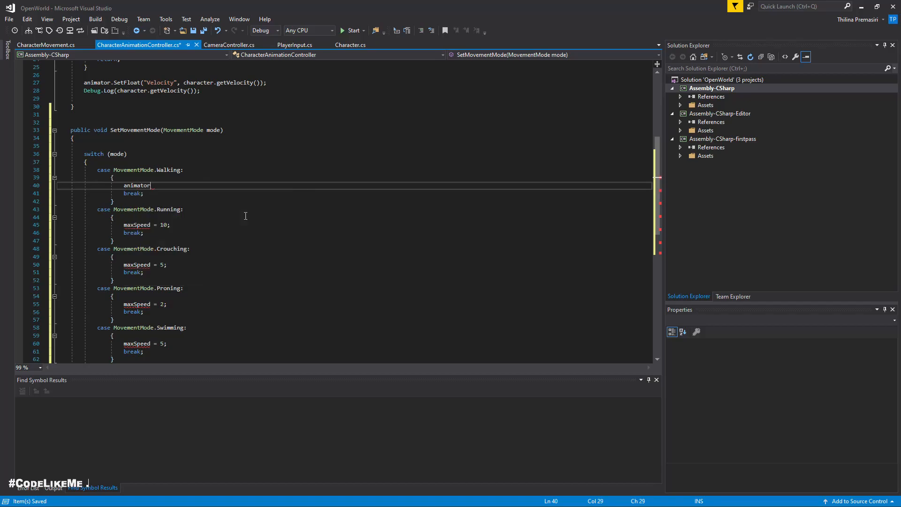
{"action": "type", "text": ".set"}
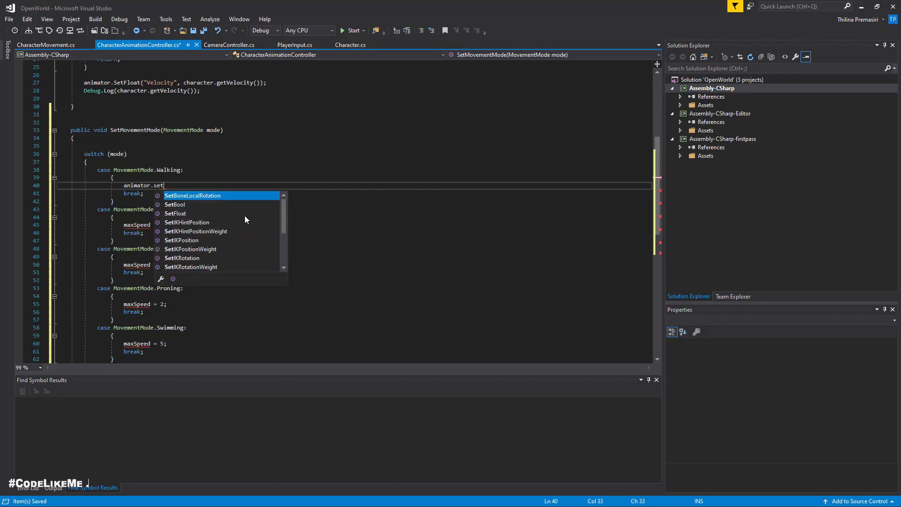
{"action": "type", "text": "int"}
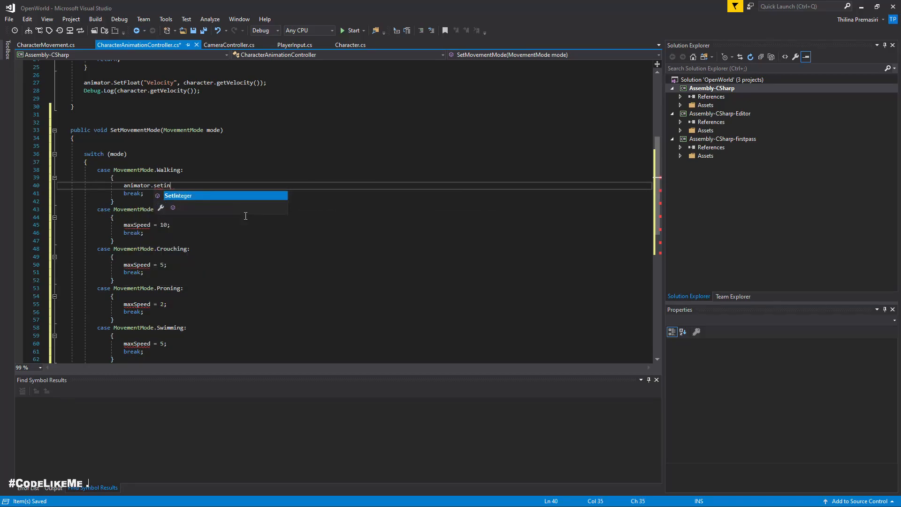
{"action": "key", "text": "Tab"}
{"action": "type", "text": "()"}
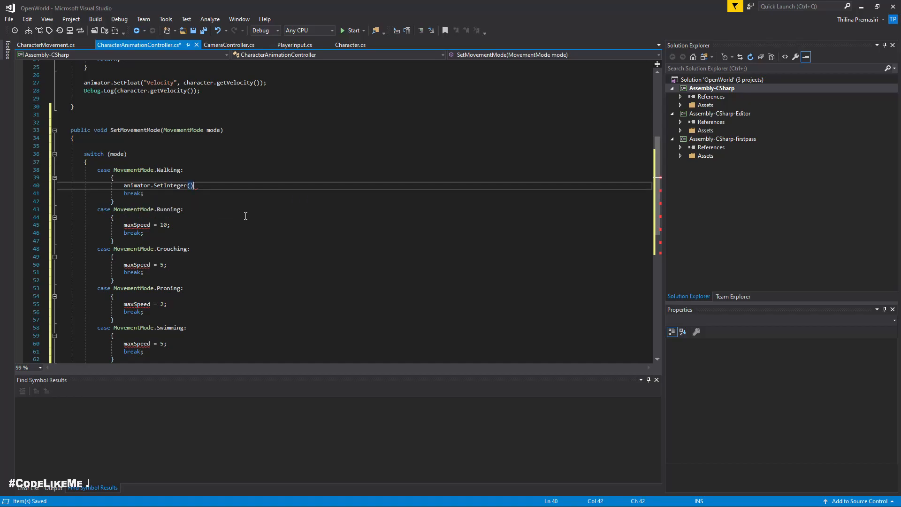
Step: Check the exact name of the movement state parameter in Unity's animator, returning to Visual Studio
{"action": "key", "text": "alt+Tab"}
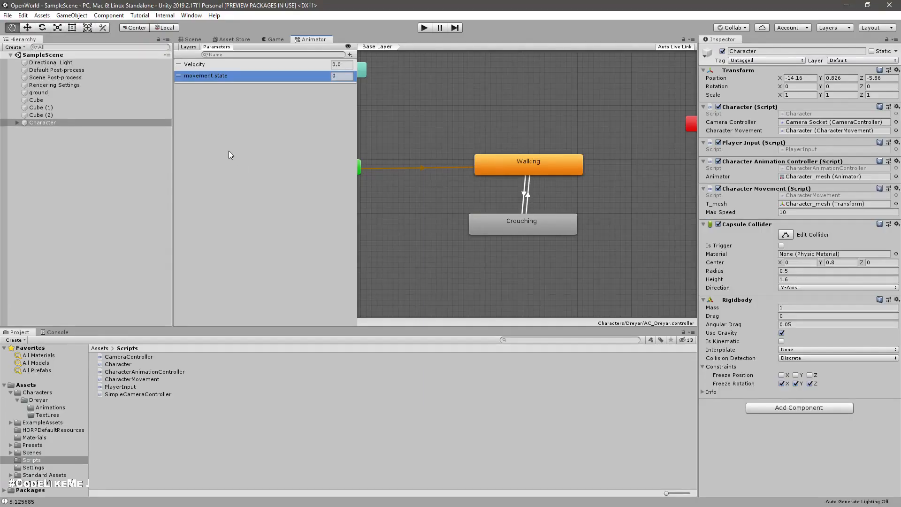
{"action": "double_click", "coordinate": [209, 81]}
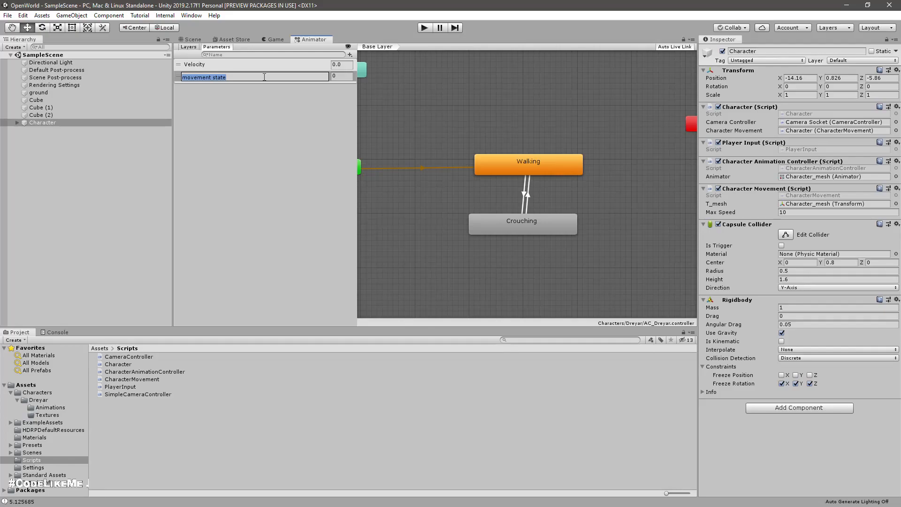
{"action": "left_click", "coordinate": [223, 95]}
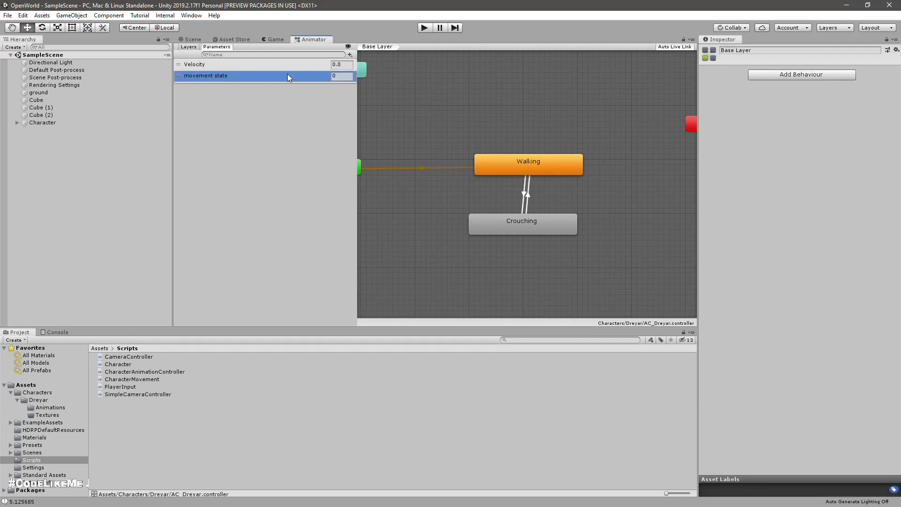
{"action": "left_click", "coordinate": [350, 54]}
{"action": "left_click", "coordinate": [277, 182]}
{"action": "key", "text": "alt+Tab"}
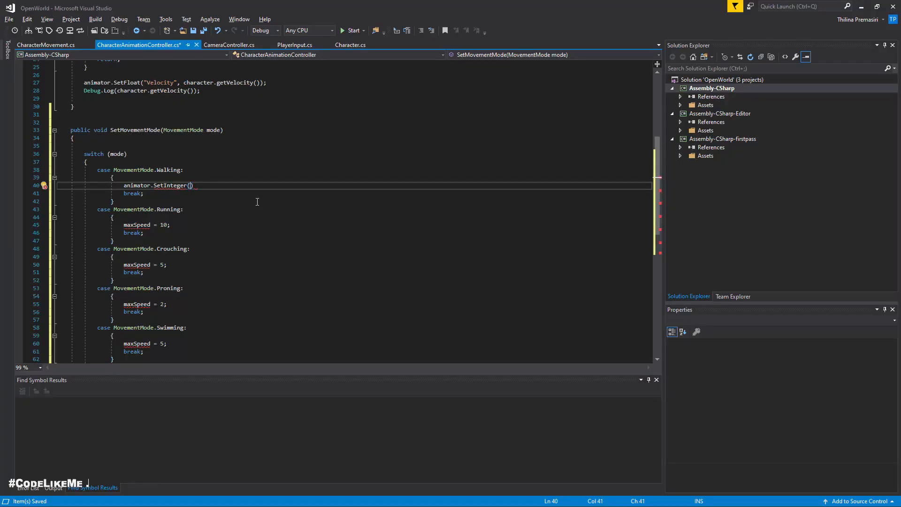
Step: Complete the Walking case's SetInteger call with the arguments "movement state" and 0
{"action": "type", "text": "\"movement state\", 0);"}
Step: Copy the Walking case's animator.SetInteger("movement state", 0); line over the maxSpeed assignment in the Running case
{"action": "key", "text": "shift+Up"}
{"action": "key", "text": "ctrl+c"}
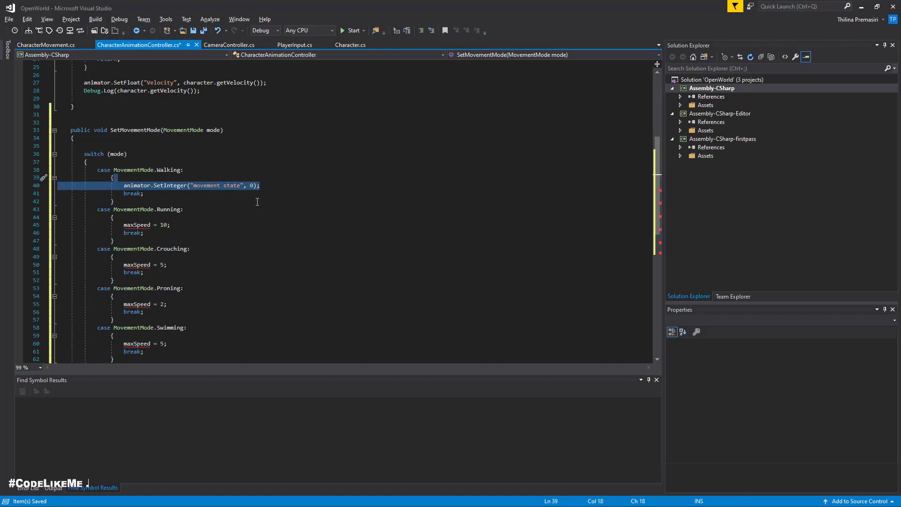
{"action": "key", "text": "Down"}
{"action": "key", "text": "Down"}
{"action": "key", "text": "Down"}
{"action": "key", "text": "Down"}
{"action": "key", "text": "Down"}
{"action": "key", "text": "Down"}
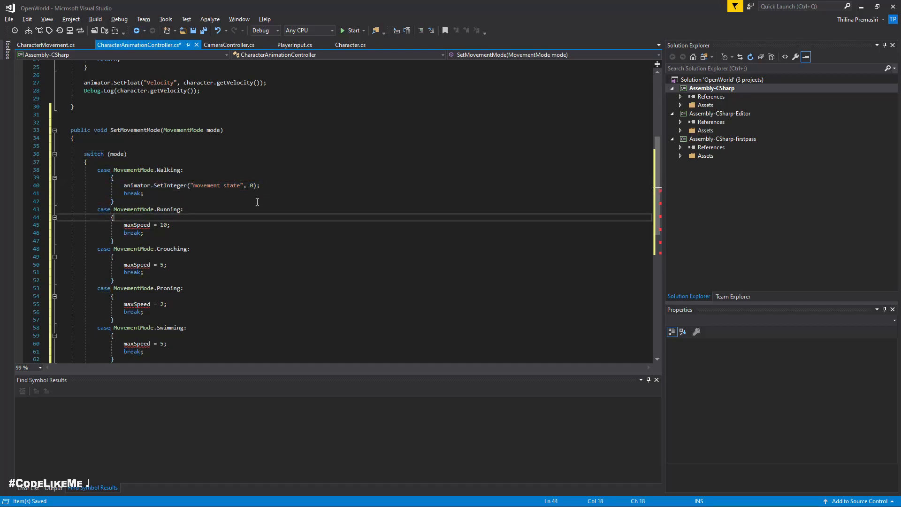
{"action": "key", "text": "shift+Up"}
{"action": "key", "text": "ctrl+v"}
Step: Replace the Crouching case's maxSpeed assignment with the copied SetInteger line and set its value to 1
{"action": "key", "text": "Down"}
{"action": "key", "text": "Down"}
{"action": "key", "text": "Down"}
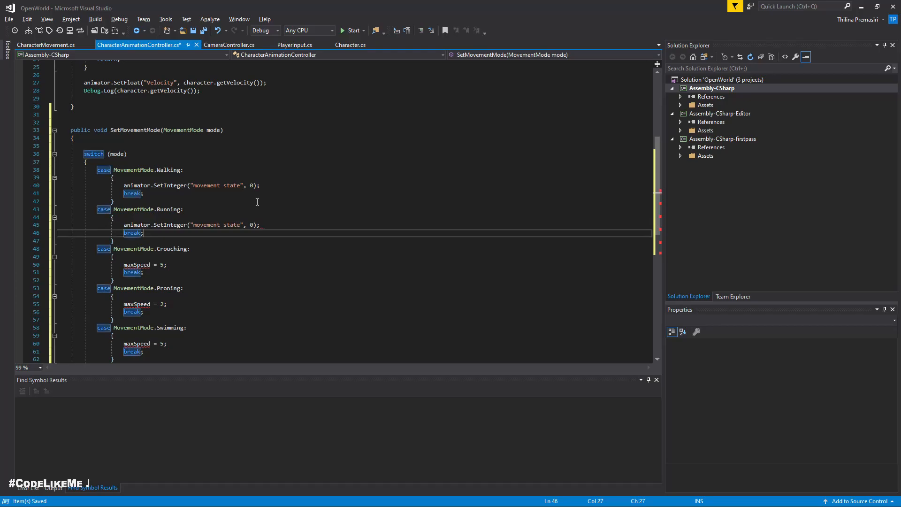
{"action": "key", "text": "Down"}
{"action": "key", "text": "Down"}
{"action": "key", "text": "shift+Up"}
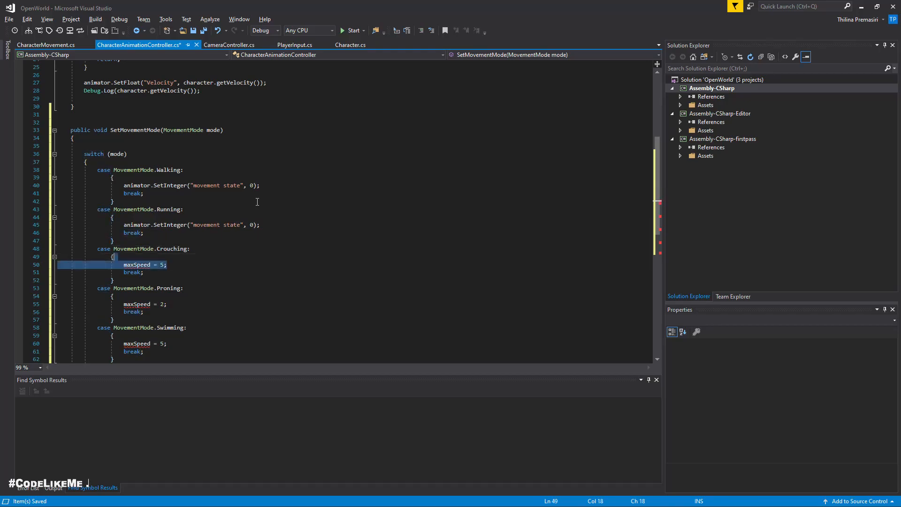
{"action": "key", "text": "ctrl+v"}
{"action": "key", "text": "Left"}
{"action": "key", "text": "Left"}
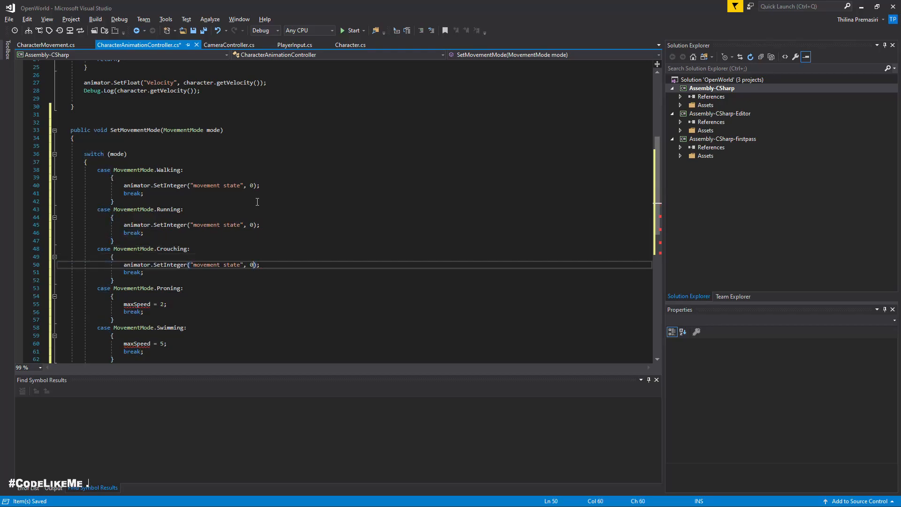
{"action": "key", "text": "BackSpace"}
{"action": "type", "text": "1"}
Step: Replace the Proning case's maxSpeed assignment with animator.SetInteger("movement state", 2);
{"action": "key", "text": "Down"}
{"action": "key", "text": "Down"}
{"action": "key", "text": "Down"}
{"action": "key", "text": "Down"}
{"action": "key", "text": "Down"}
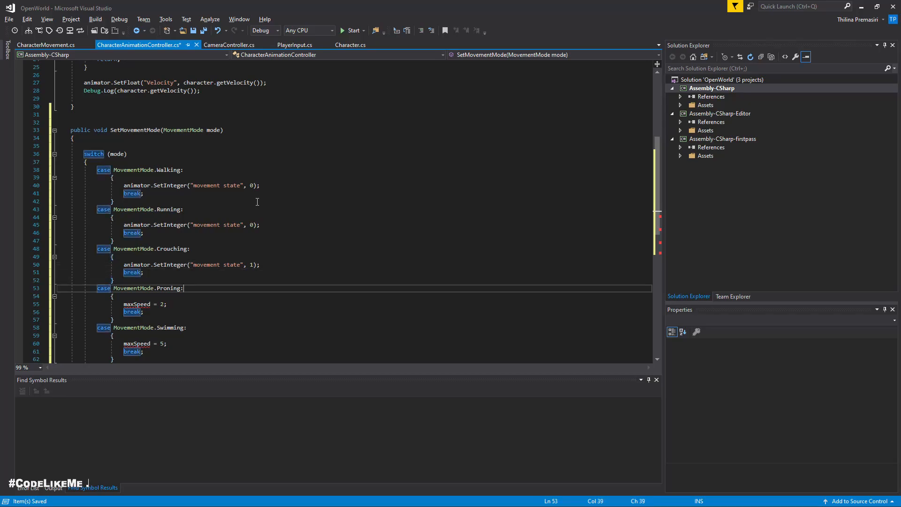
{"action": "key", "text": "End"}
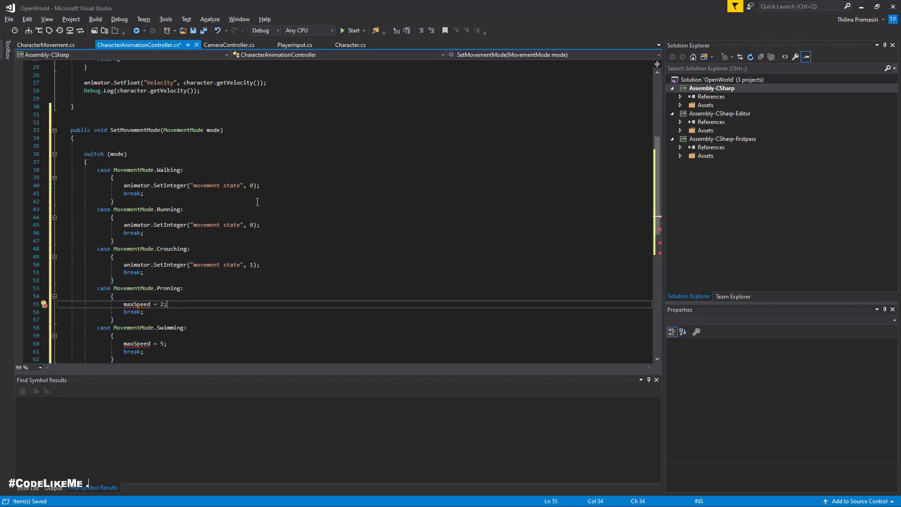
{"action": "key", "text": "shift+Up"}
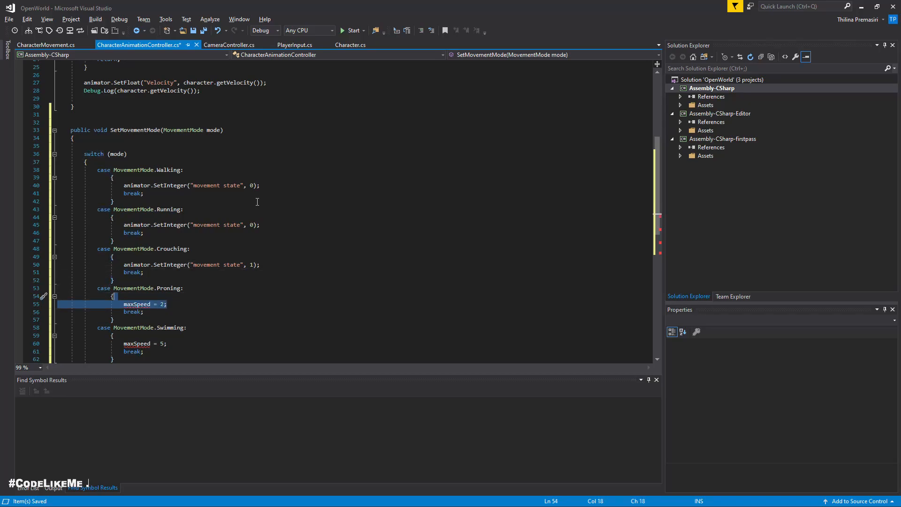
{"action": "key", "text": "ctrl+v"}
{"action": "key", "text": "BackSpace"}
{"action": "key", "text": "BackSpace"}
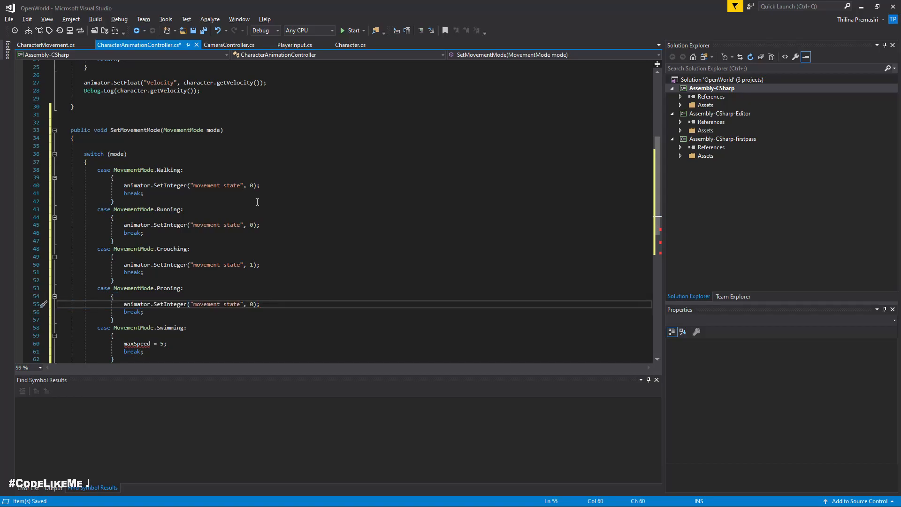
{"action": "key", "text": "BackSpace"}
{"action": "key", "text": "BackSpace"}
{"action": "key", "text": "BackSpace"}
{"action": "type", "text": "2);"}
Step: Replace the Swimming case's maxSpeed assignment with the copied SetInteger line and set its value to 3
{"action": "key", "text": "Down"}
{"action": "key", "text": "Down"}
{"action": "key", "text": "Down"}
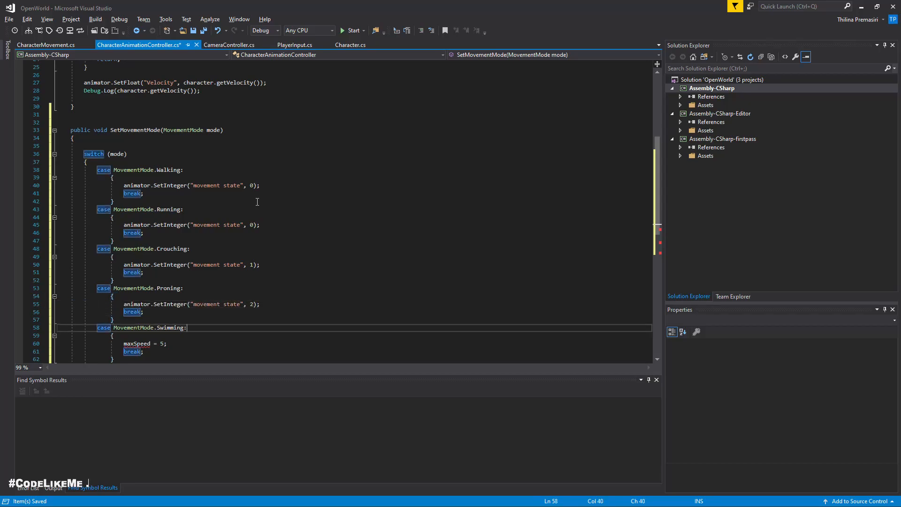
{"action": "scroll", "coordinate": [294, 213], "scroll_direction": "down", "scroll_amount": 1}
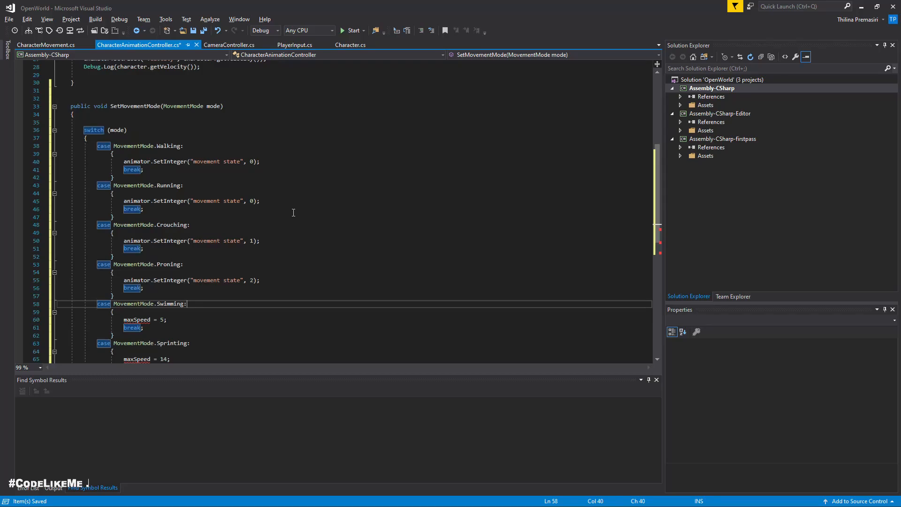
{"action": "scroll", "coordinate": [294, 213], "scroll_direction": "down", "scroll_amount": 2}
{"action": "left_click_drag", "start_coordinate": [190, 271], "coordinate": [189, 264]}
{"action": "key", "text": "ctrl+v"}
{"action": "left_click", "coordinate": [255, 266]}
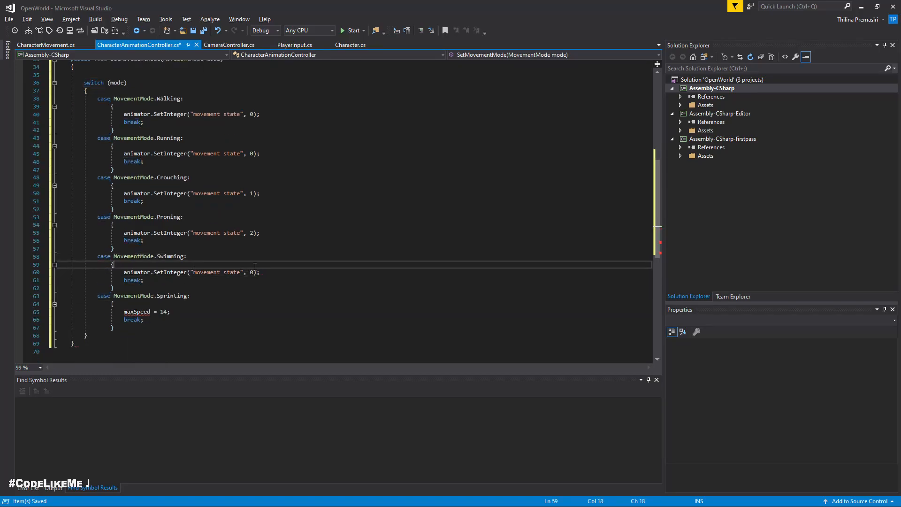
{"action": "key", "text": "Down"}
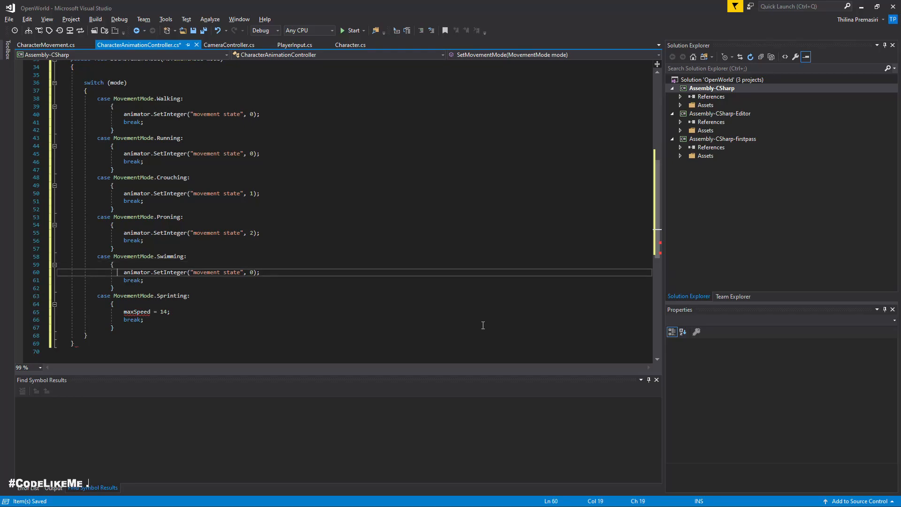
{"action": "key", "text": "Right"}
{"action": "key", "text": "Right"}
{"action": "key", "text": "Right"}
{"action": "key", "text": "Right"}
{"action": "key", "text": "Right"}
{"action": "key", "text": "Right"}
{"action": "key", "text": "Right"}
{"action": "key", "text": "Right"}
{"action": "key", "text": "Right"}
{"action": "key", "text": "Right"}
{"action": "key", "text": "Right"}
{"action": "key", "text": "Right"}
{"action": "key", "text": "Right"}
{"action": "key", "text": "Right"}
{"action": "key", "text": "Right"}
{"action": "key", "text": "Right"}
{"action": "key", "text": "Right"}
{"action": "key", "text": "Right"}
{"action": "key", "text": "Right"}
{"action": "key", "text": "Right"}
{"action": "key", "text": "Delete"}
{"action": "type", "text": "3"}
Step: Replace the Sprinting case's maxSpeed assignment with the copied animator.SetInteger("movement state", 0); line
{"action": "key", "text": "Down"}
{"action": "key", "text": "Down"}
{"action": "key", "text": "Down"}
{"action": "key", "text": "Down"}
{"action": "key", "text": "Down"}
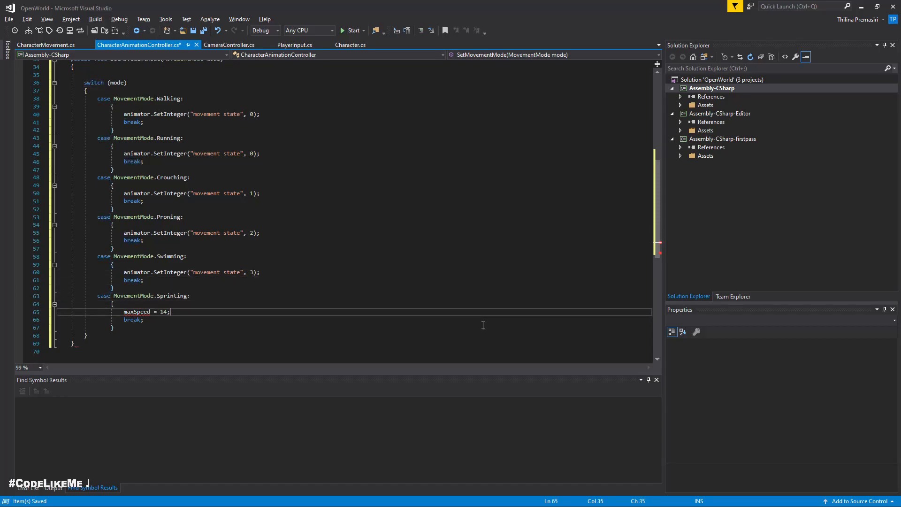
{"action": "key", "text": "shift+Home"}
{"action": "key", "text": "ctrl+v"}
{"action": "key", "text": "Left"}
{"action": "key", "text": "Left"}
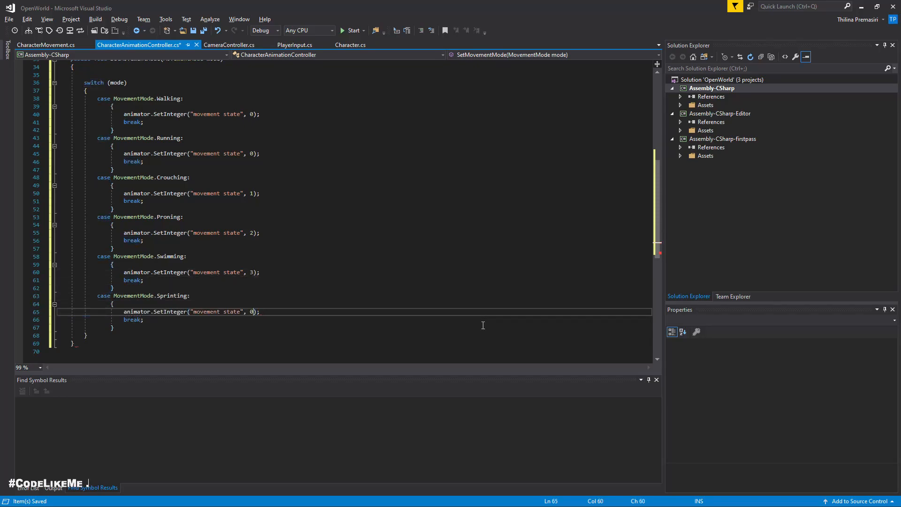
Step: Set the Sprinting case's movement state value to 4 and save the animation controller script
{"action": "key", "text": "BackSpace"}
{"action": "type", "text": "4"}
{"action": "key", "text": "ctrl+s"}
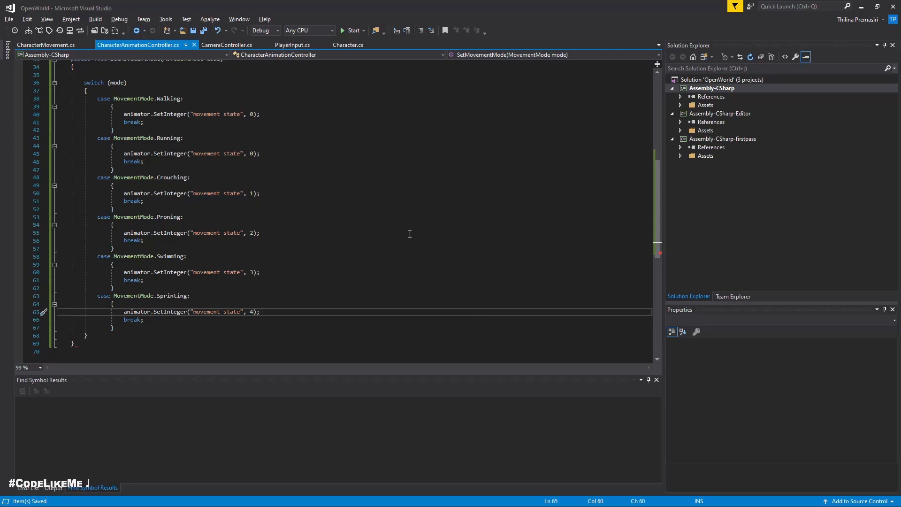
Step: In Character.cs, add an empty public void ToggleCrouching() method below ToggleRun
{"action": "left_click", "coordinate": [47, 44]}
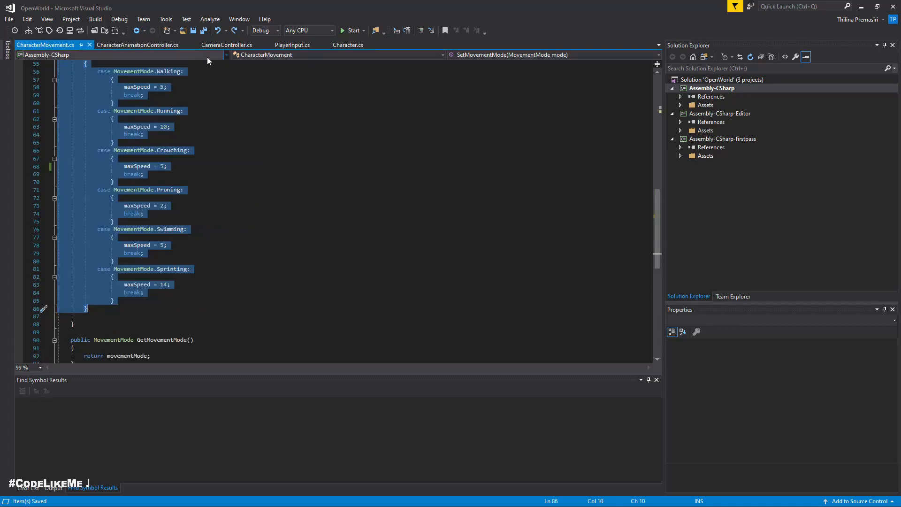
{"action": "left_click", "coordinate": [346, 44]}
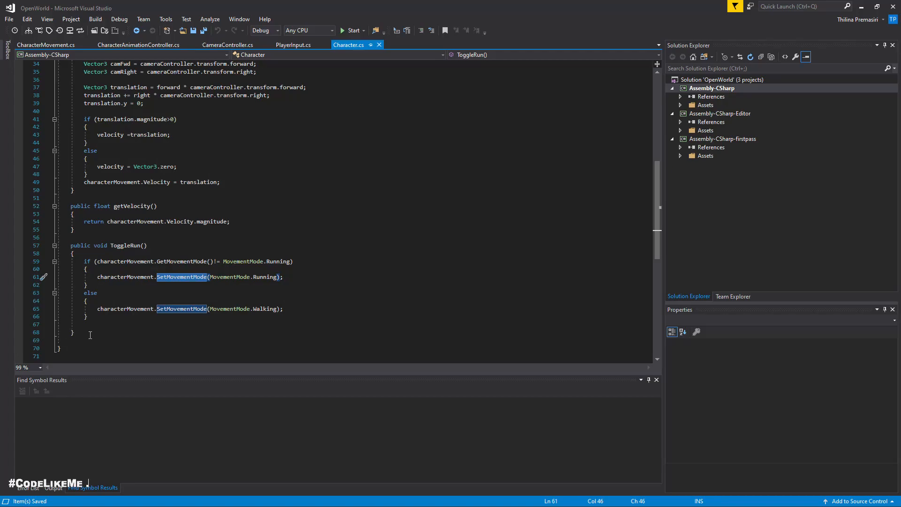
{"action": "left_click", "coordinate": [403, 333]}
{"action": "key", "text": "Return"}
{"action": "key", "text": "Return"}
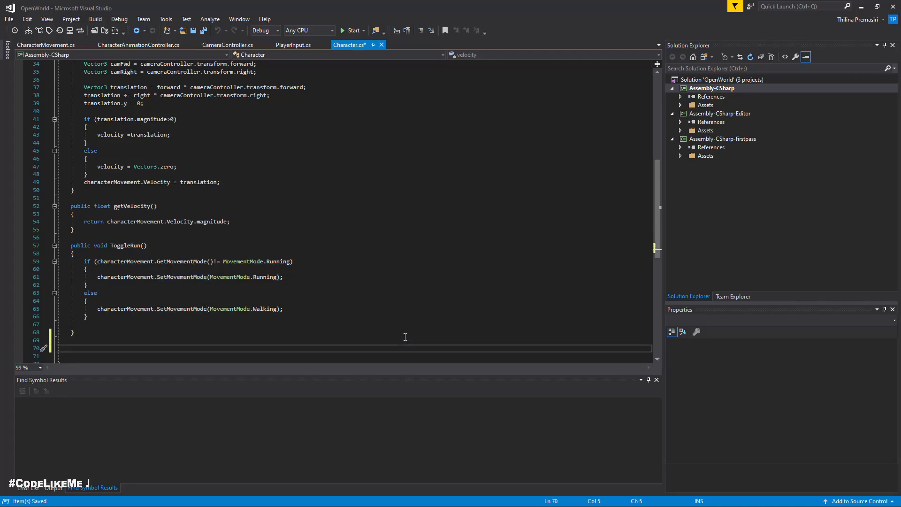
{"action": "type", "text": "public vo"}
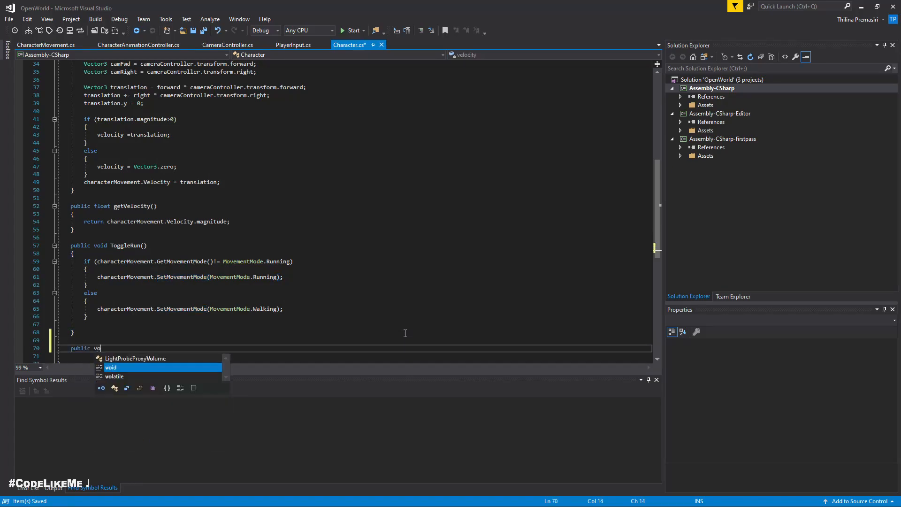
{"action": "type", "text": "id ToggleCrouch"}
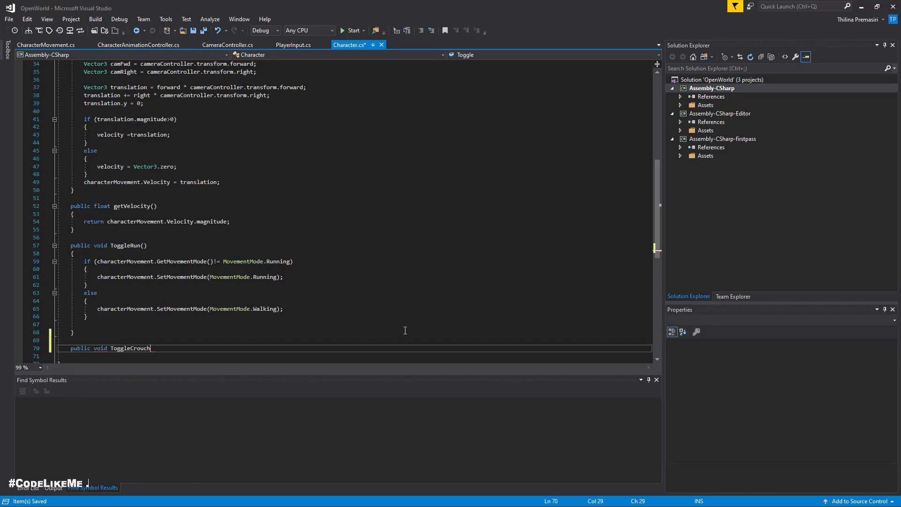
{"action": "type", "text": "ing()"}
{"action": "key", "text": "Return"}
{"action": "type", "text": "{"}
{"action": "key", "text": "Return"}
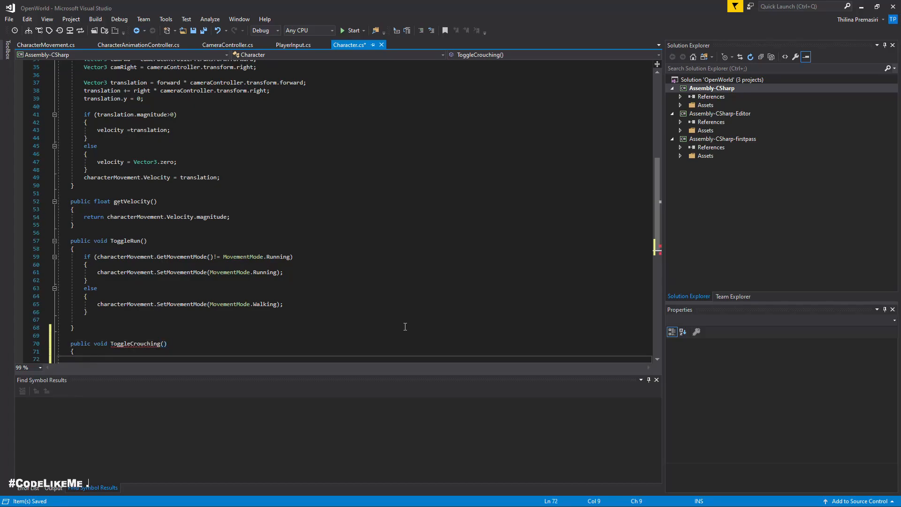
Step: Copy the whole if/else block from ToggleRun into the body of ToggleCrouching
{"action": "scroll", "coordinate": [358, 298], "scroll_direction": "down", "scroll_amount": 4}
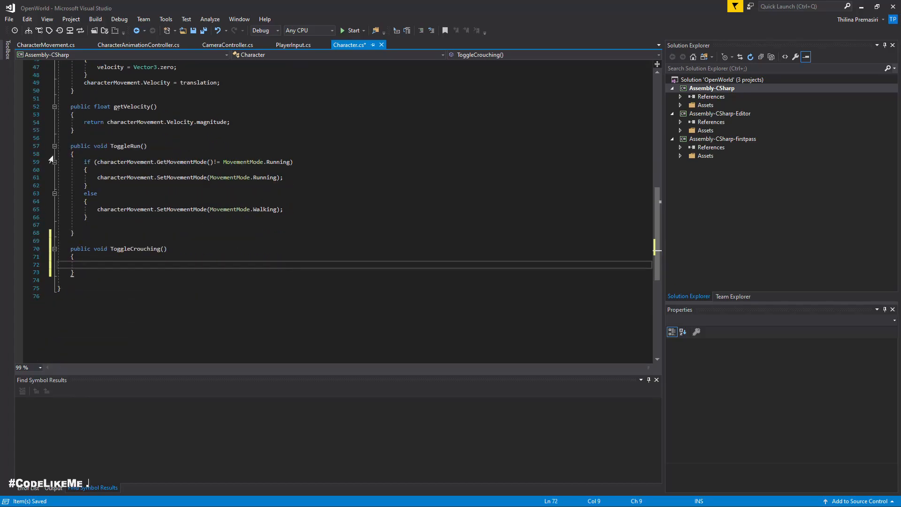
{"action": "left_click_drag", "start_coordinate": [88, 218], "coordinate": [57, 170]}
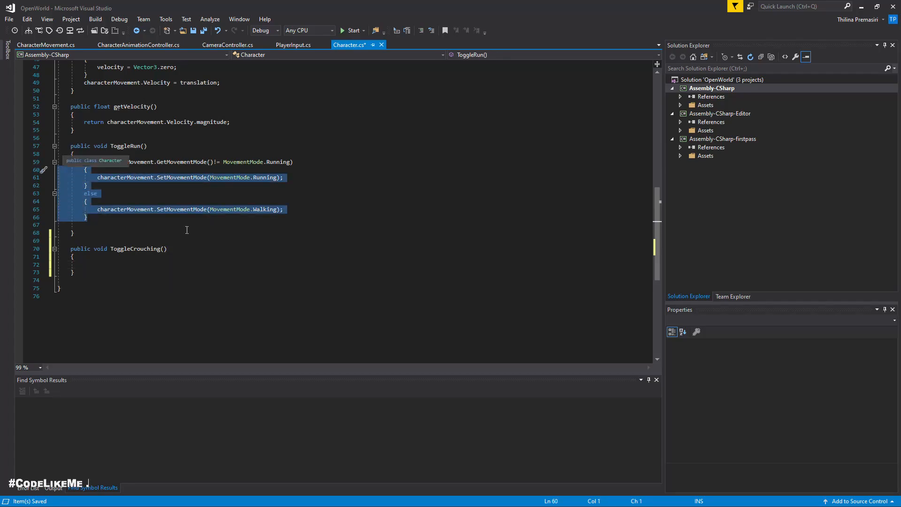
{"action": "left_click", "coordinate": [86, 162], "text": "shift"}
{"action": "left_click", "coordinate": [95, 157], "text": "shift"}
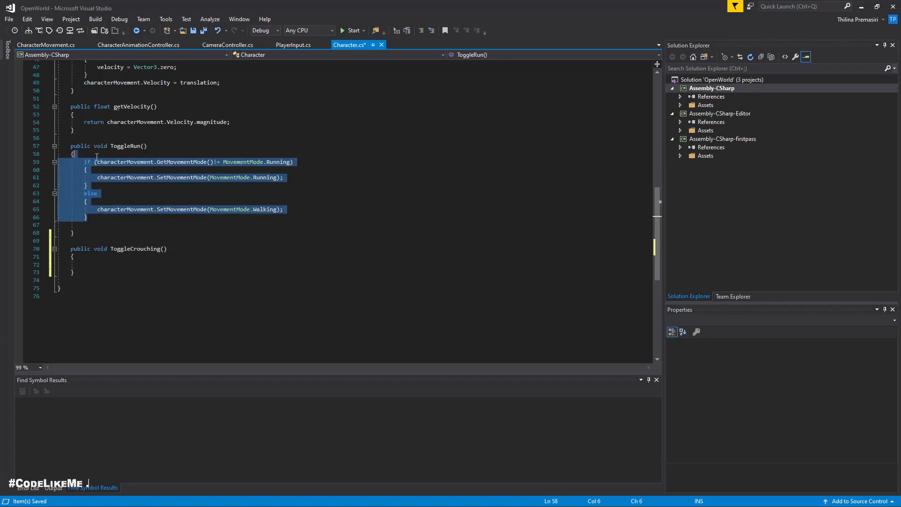
{"action": "left_click", "coordinate": [97, 259]}
{"action": "type", "text": "if (characterMovement.GetMovementMode() != MovementMode.Running) { characterMovement.SetMovementMode(MovementMode.Running); } else { characterMovement.SetMovementMode(MovementMode.Walking); }"}
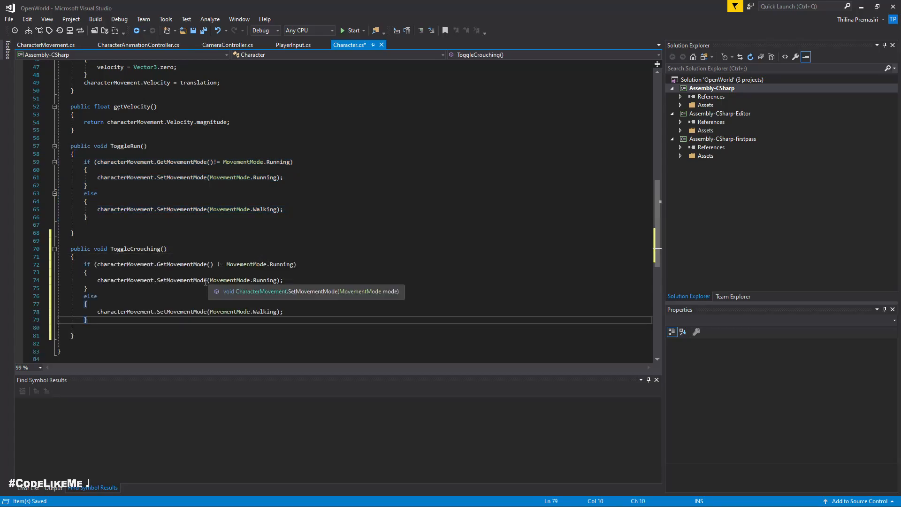
Step: Replace Running with Crouching in ToggleCrouching's if condition and its first SetMovementMode call, and save Character.cs
{"action": "left_click", "coordinate": [276, 265]}
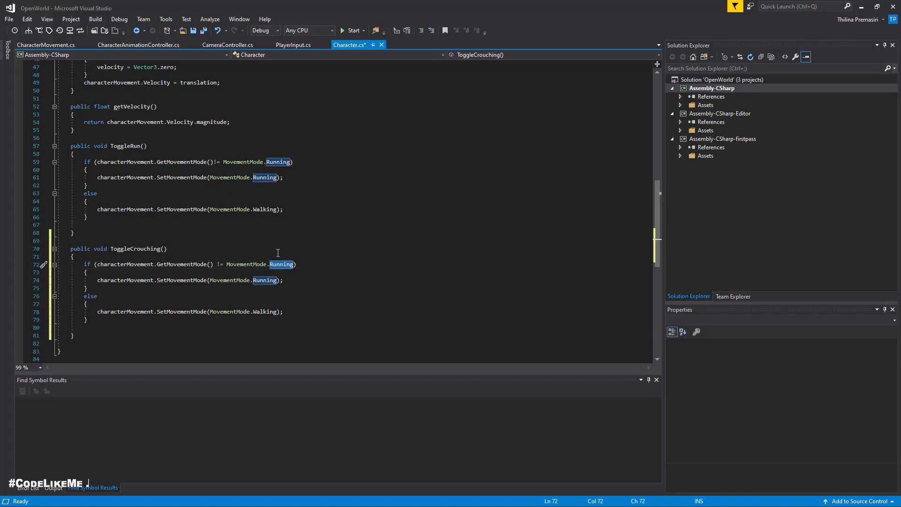
{"action": "key", "text": "ctrl+BackSpace"}
{"action": "type", "text": "Crouching"}
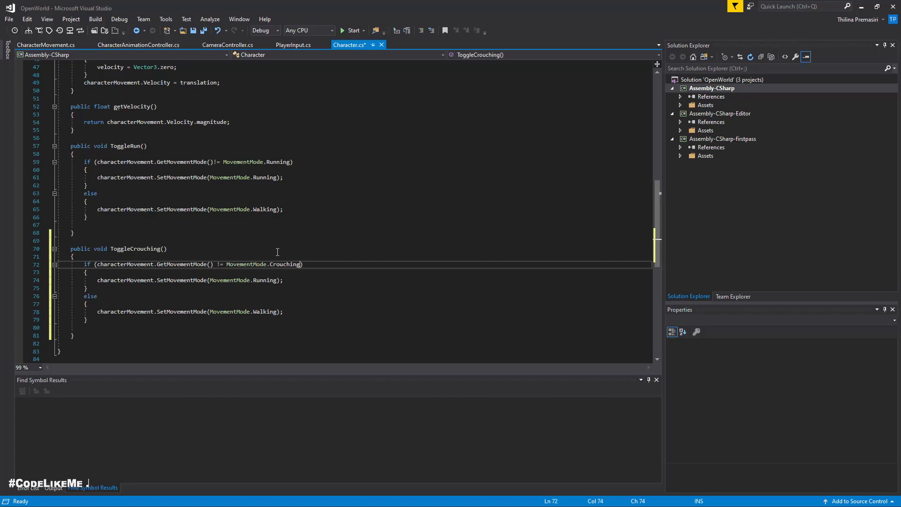
{"action": "left_click", "coordinate": [276, 281]}
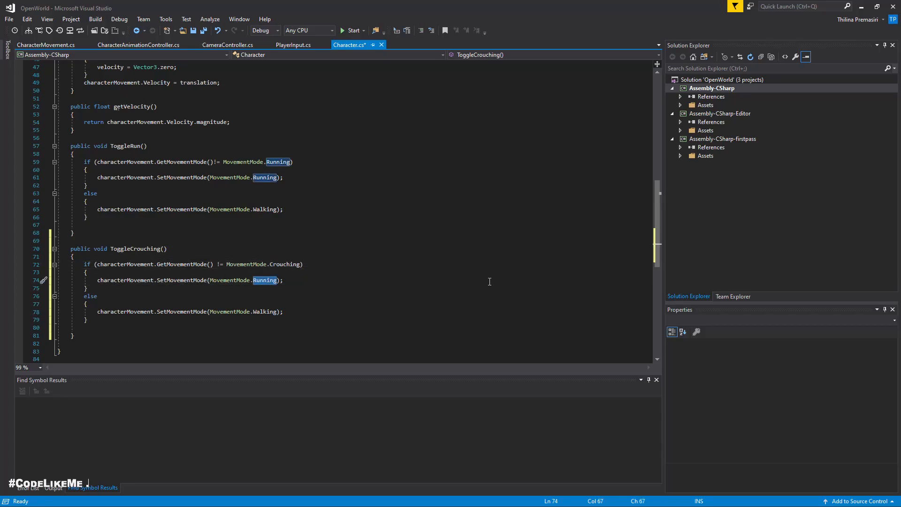
{"action": "key", "text": "ctrl+BackSpace"}
{"action": "type", "text": "Crouching"}
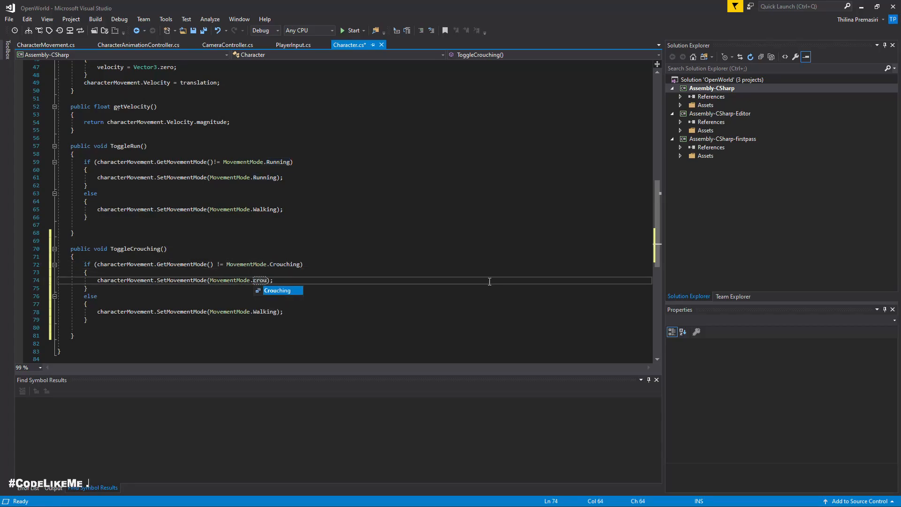
{"action": "left_click", "coordinate": [277, 312]}
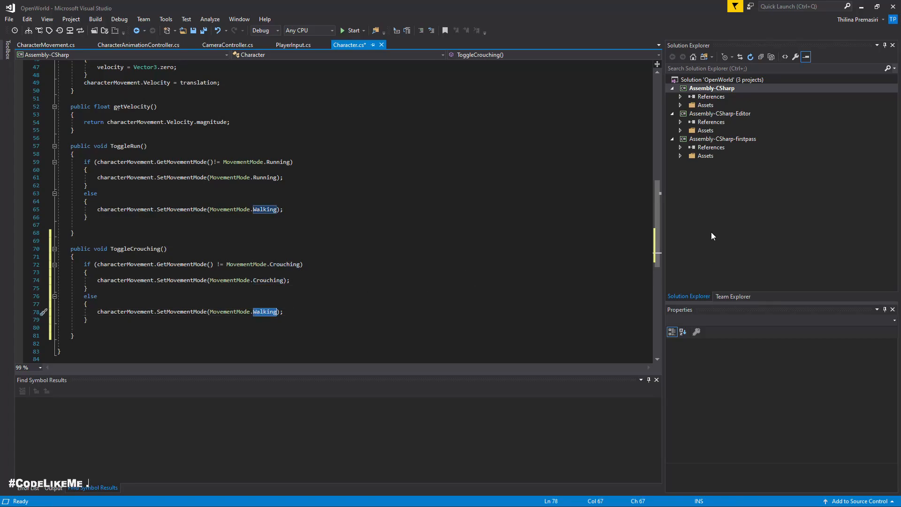
{"action": "left_click", "coordinate": [313, 320]}
{"action": "key", "text": "ctrl+s"}
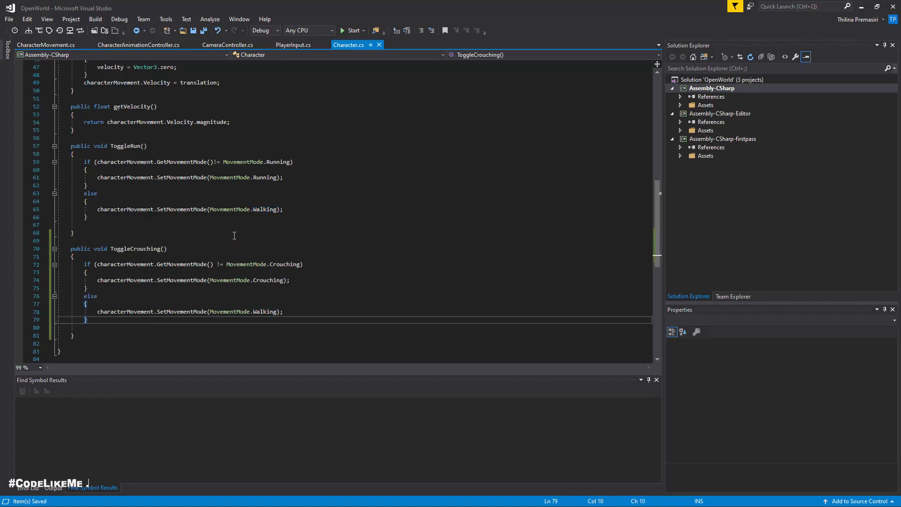
{"action": "left_click", "coordinate": [292, 280]}
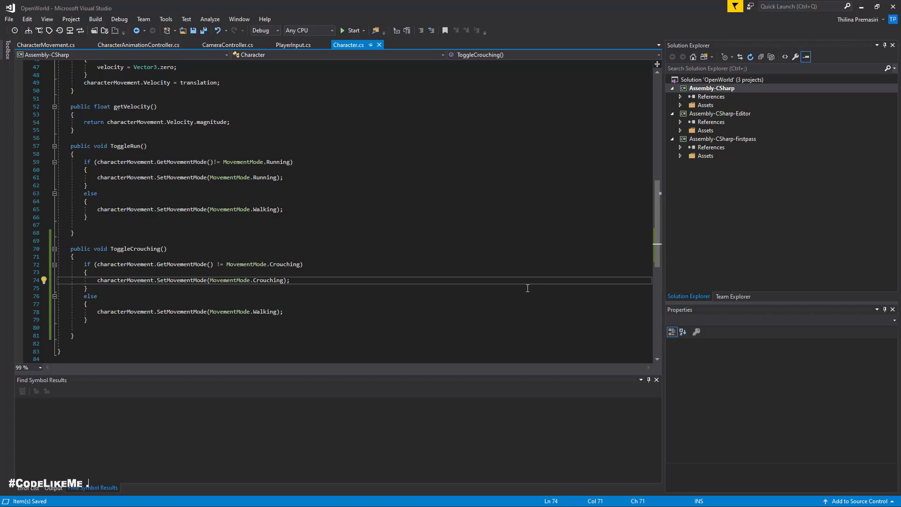
Step: Insert an empty line below the SetMovementMode(MovementMode.Running) call in ToggleRun
{"action": "left_click", "coordinate": [302, 178]}
{"action": "key", "text": "Return"}
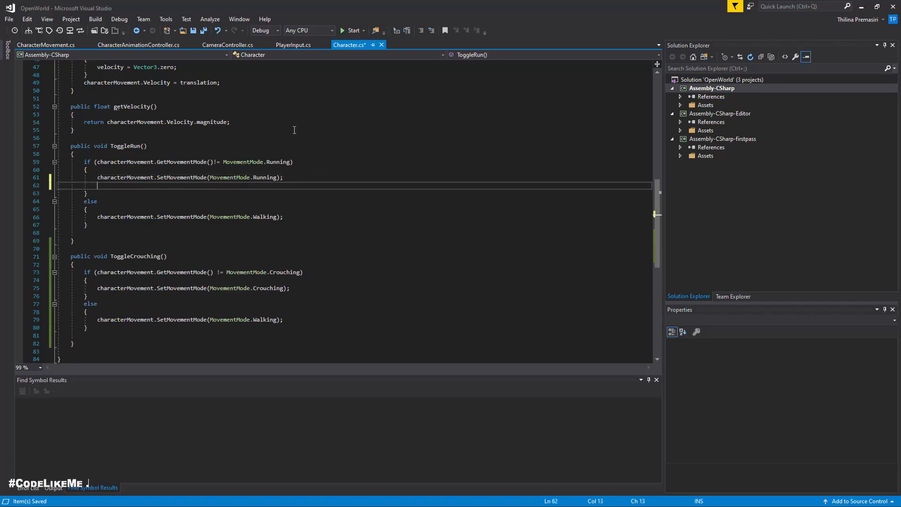
Step: Declare a public CharacterAnimationController field named characterAnimation below the characterMovement field in Character.cs
{"action": "scroll", "coordinate": [329, 180], "scroll_direction": "up", "scroll_amount": 15}
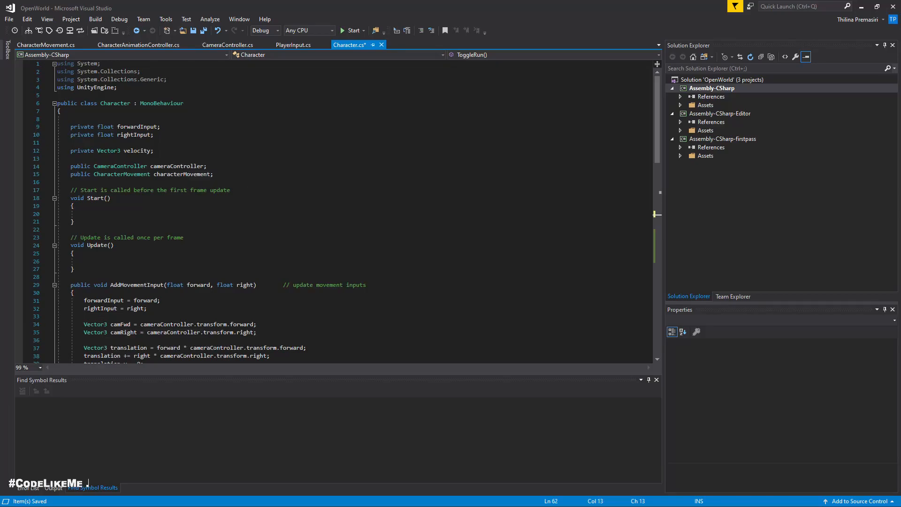
{"action": "scroll", "coordinate": [328, 211], "scroll_direction": "down", "scroll_amount": 2}
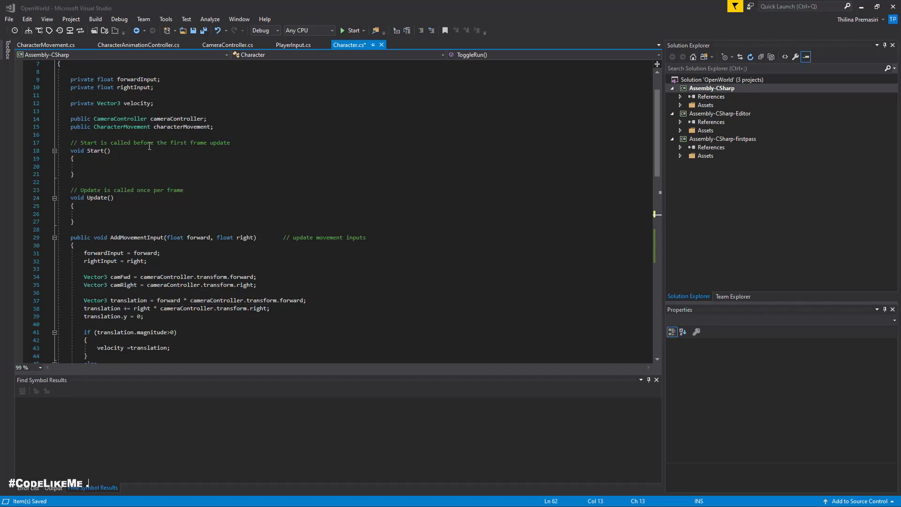
{"action": "left_click", "coordinate": [127, 45]}
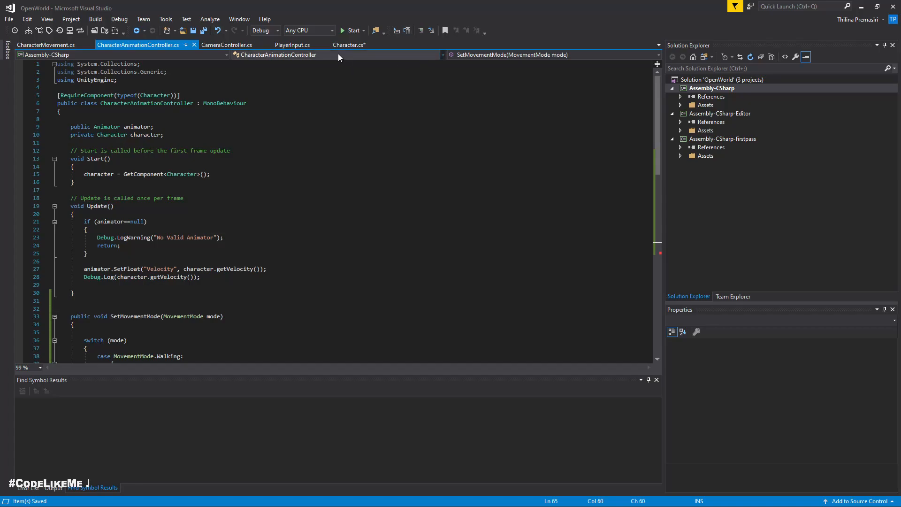
{"action": "left_click", "coordinate": [346, 46]}
{"action": "scroll", "coordinate": [281, 147], "scroll_direction": "up", "scroll_amount": 2}
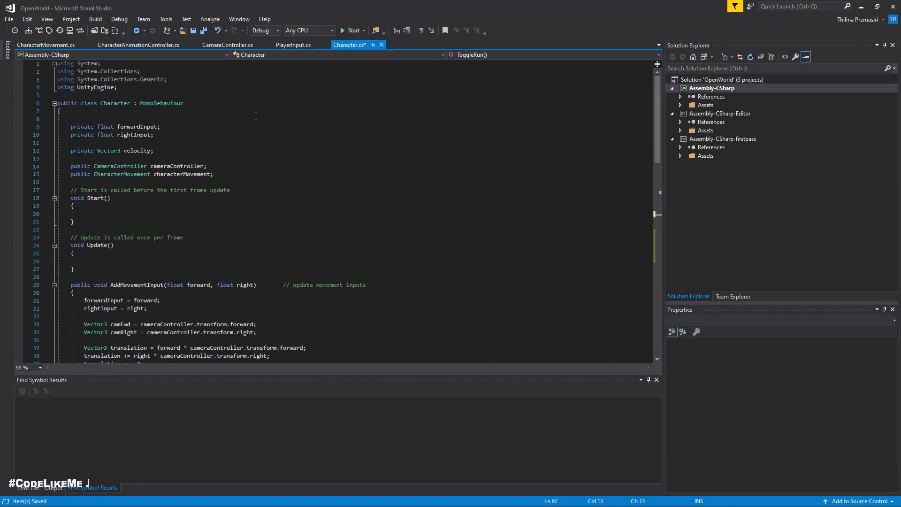
{"action": "left_click", "coordinate": [124, 45]}
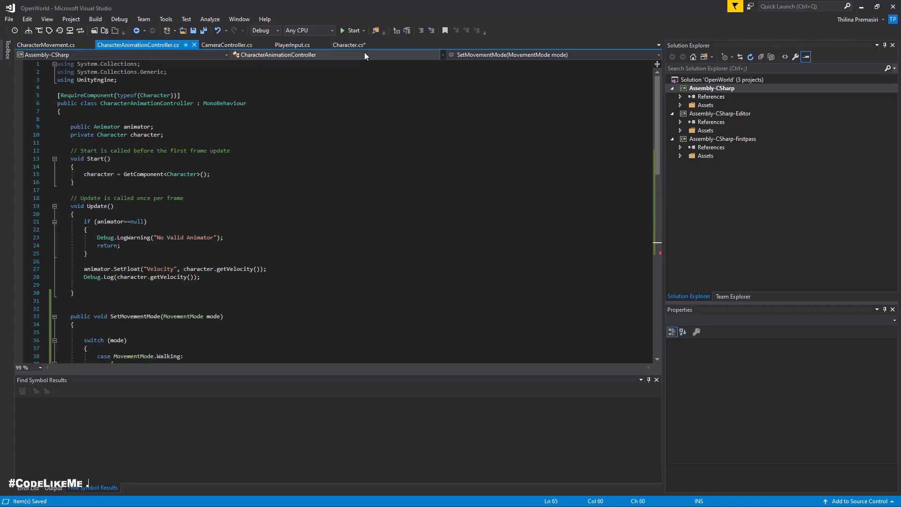
{"action": "left_click", "coordinate": [342, 46]}
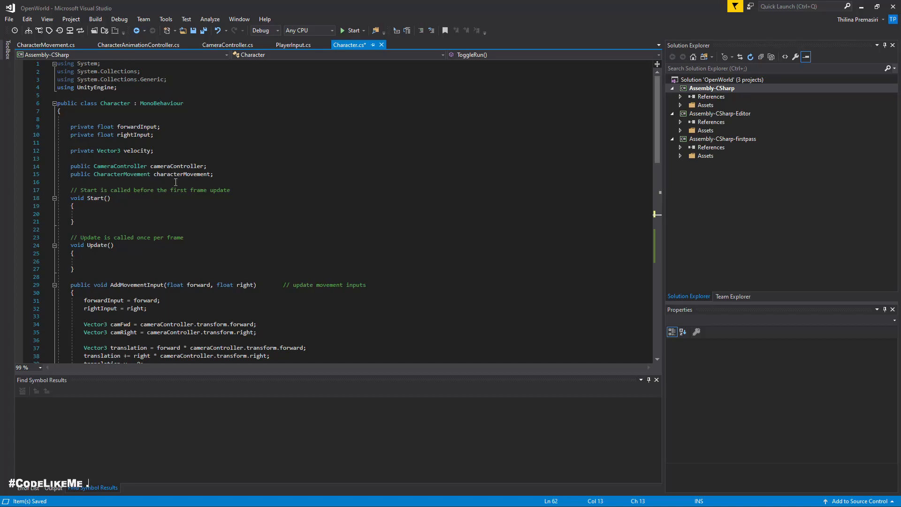
{"action": "left_click", "coordinate": [221, 172]}
{"action": "key", "text": "Return"}
{"action": "type", "text": "public "}
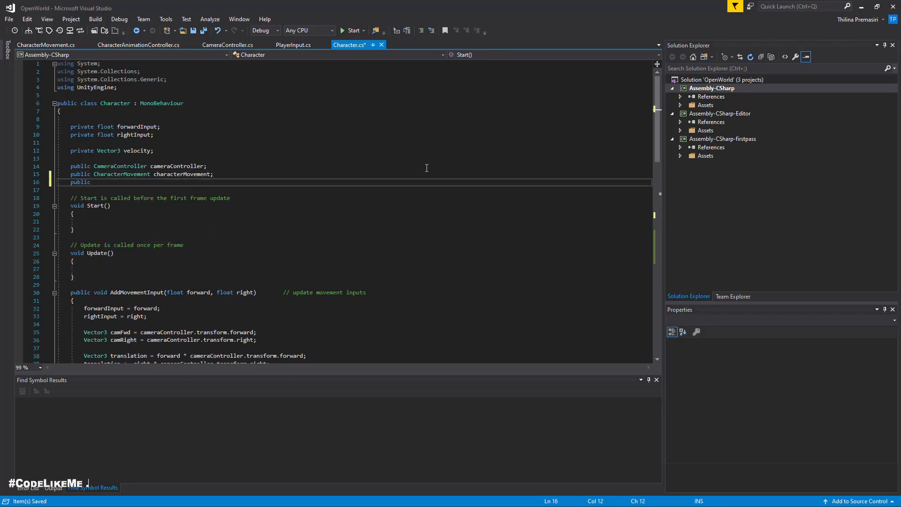
{"action": "type", "text": "Char"}
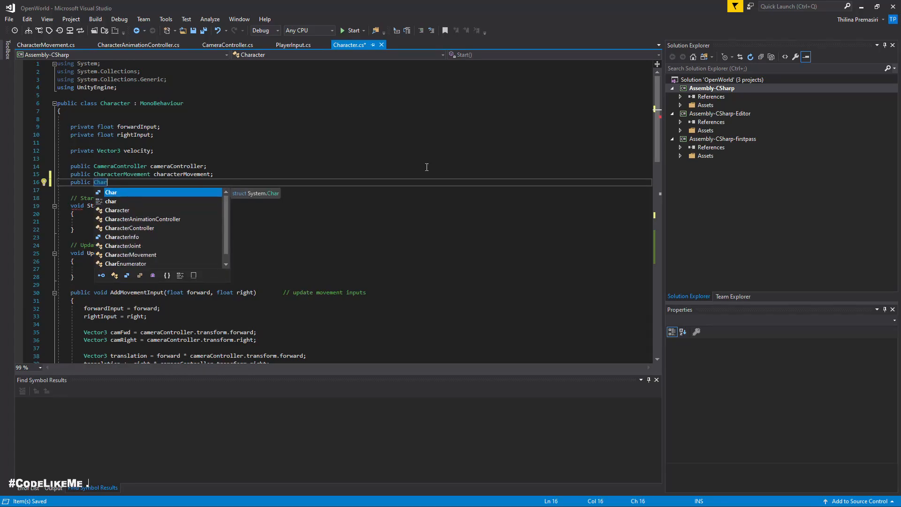
{"action": "type", "text": "acteranimationController"}
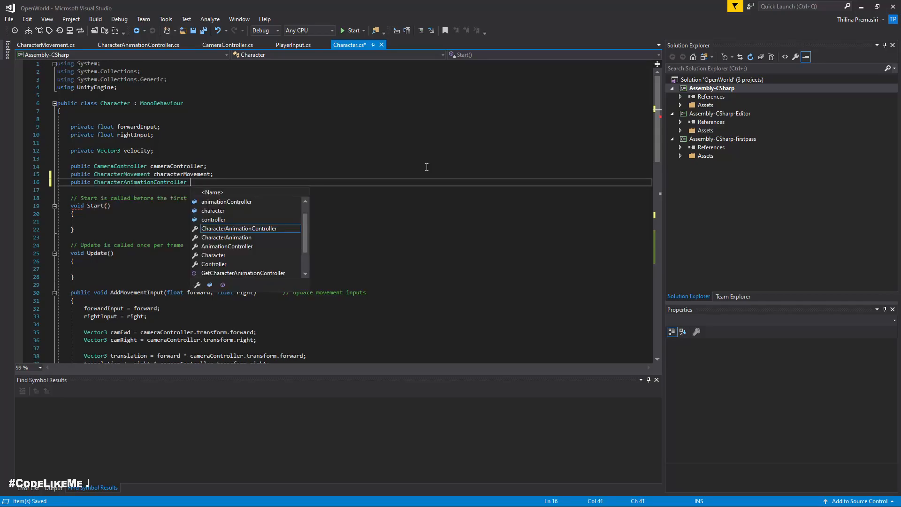
{"action": "type", "text": " animati"}
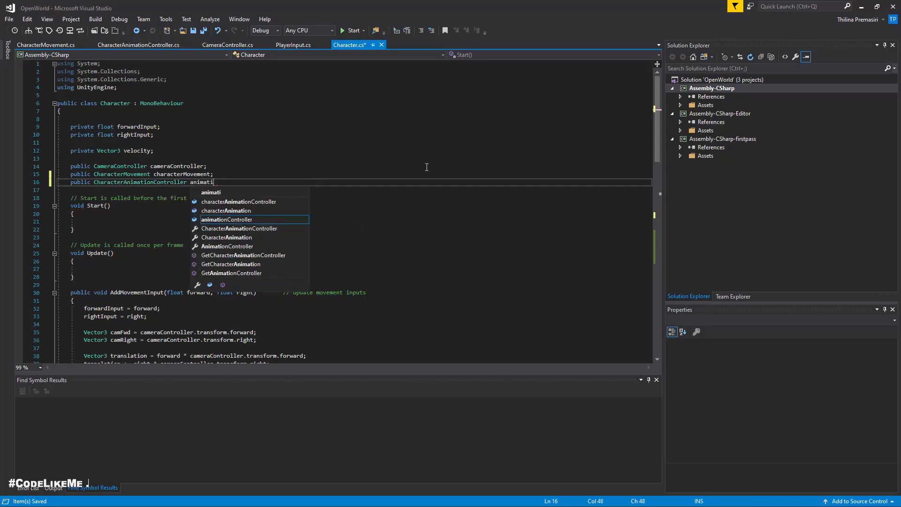
{"action": "key", "text": "Up"}
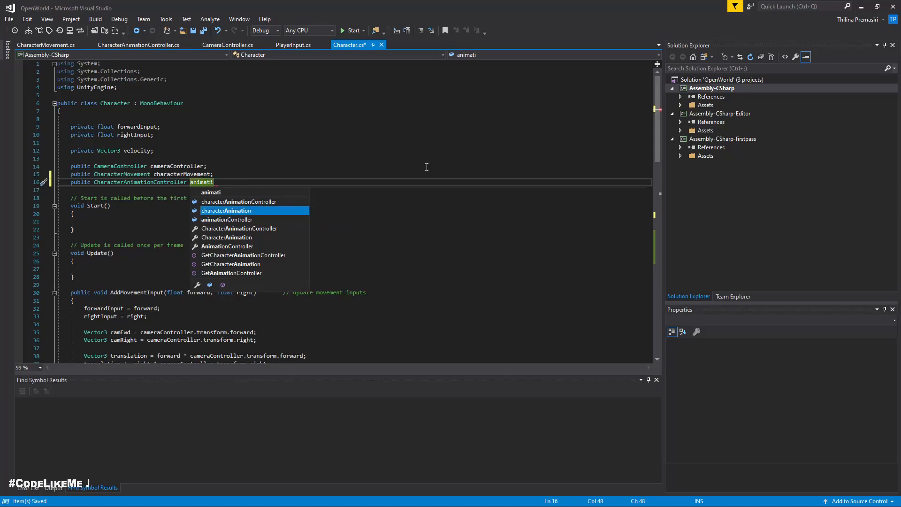
{"action": "type", "text": ";"}
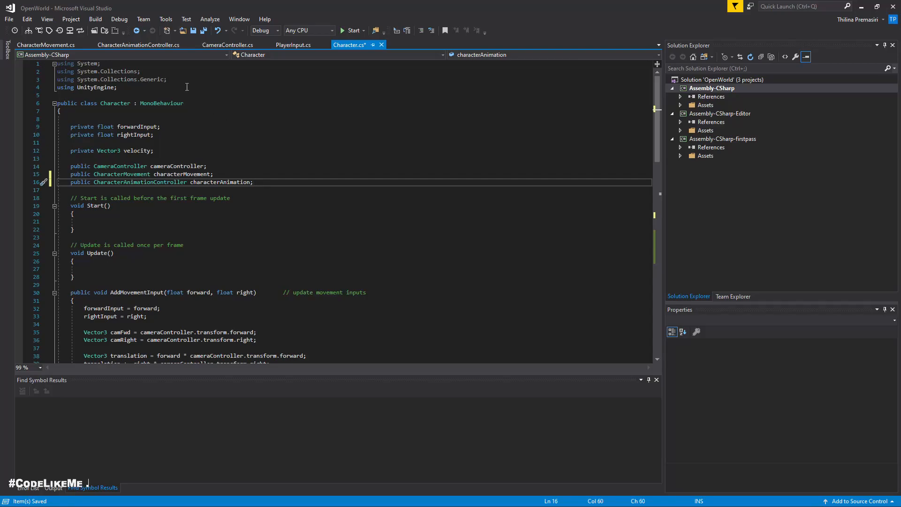
Step: Review the fields, Update and the SetMovementMode switch in CharacterAnimationController.cs
{"action": "left_click", "coordinate": [134, 45]}
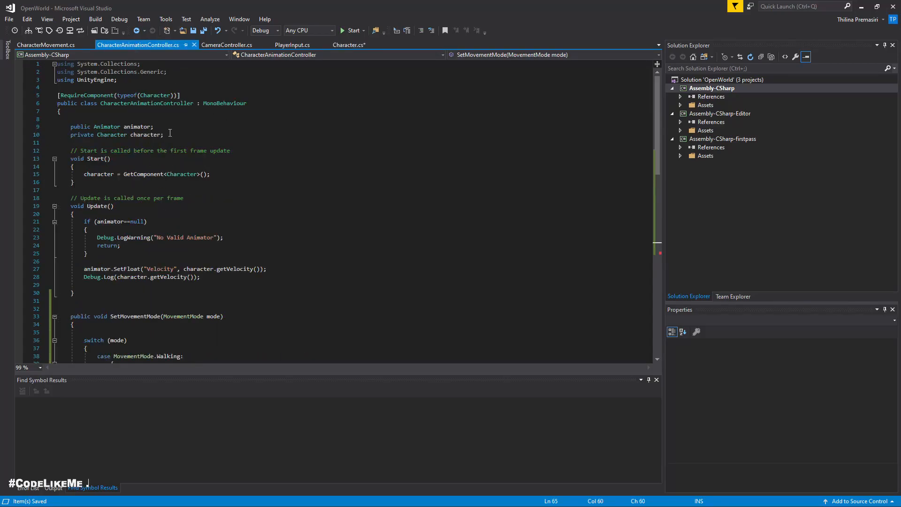
{"action": "left_click", "coordinate": [170, 134]}
{"action": "key", "text": "shift+Up"}
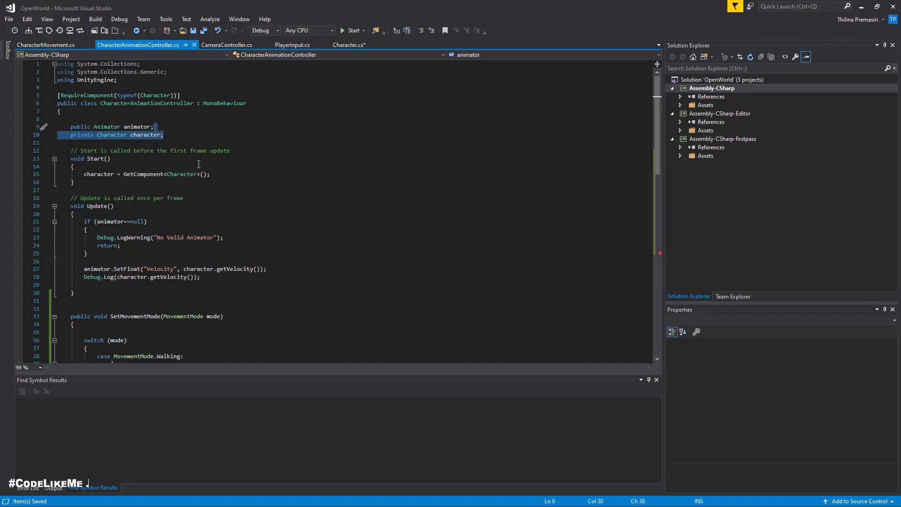
{"action": "scroll", "coordinate": [188, 157], "scroll_direction": "down", "scroll_amount": 9}
{"action": "scroll", "coordinate": [225, 184], "scroll_direction": "up", "scroll_amount": 6}
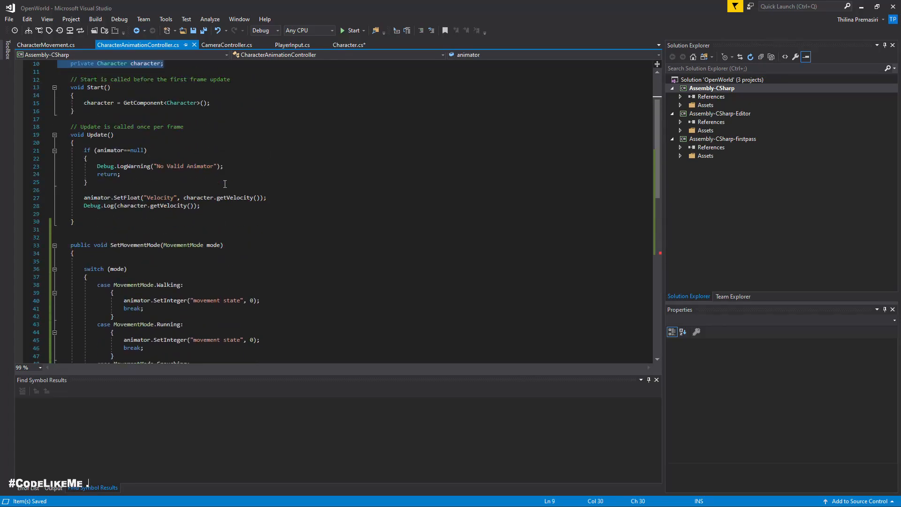
{"action": "scroll", "coordinate": [225, 183], "scroll_direction": "down", "scroll_amount": 3}
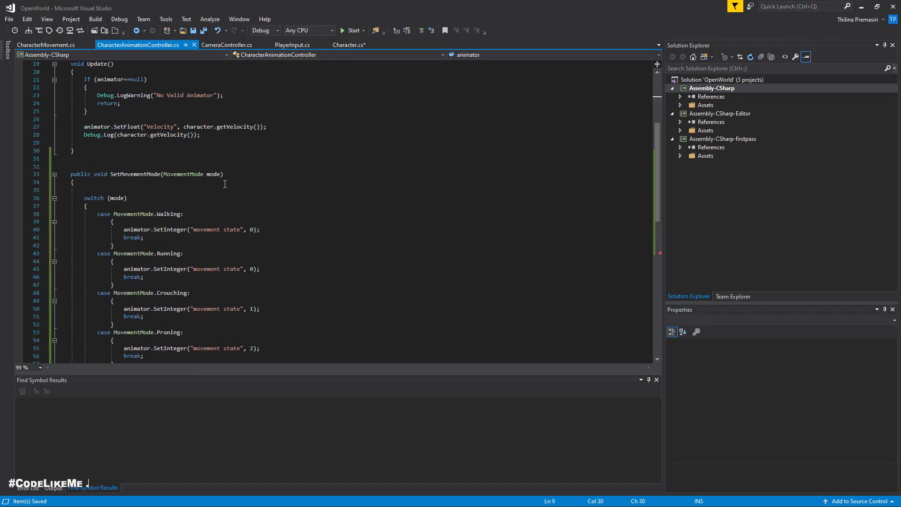
{"action": "scroll", "coordinate": [225, 183], "scroll_direction": "up", "scroll_amount": 2}
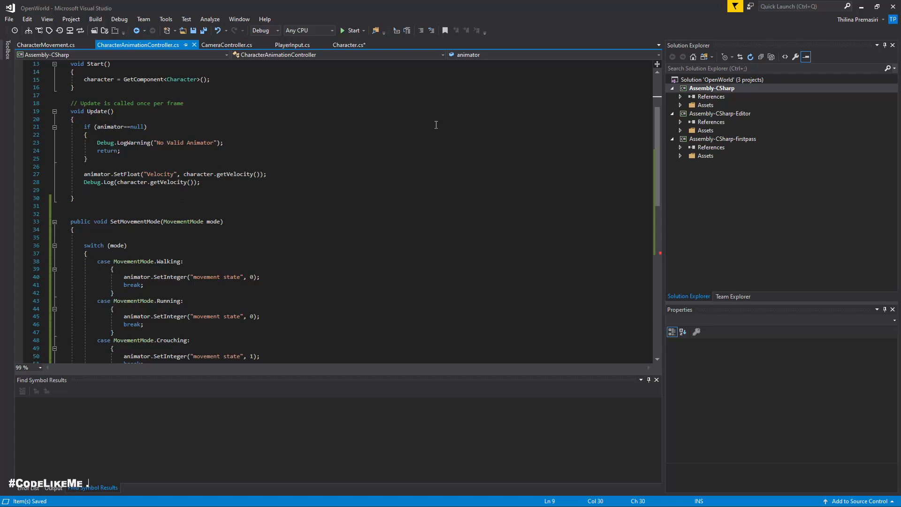
Step: In Character.cs, add characterAnimation.SetMovementMode(MovementMode.Running); on the empty line in ToggleRun's if branch
{"action": "left_click", "coordinate": [351, 45]}
{"action": "scroll", "coordinate": [274, 218], "scroll_direction": "down", "scroll_amount": 16}
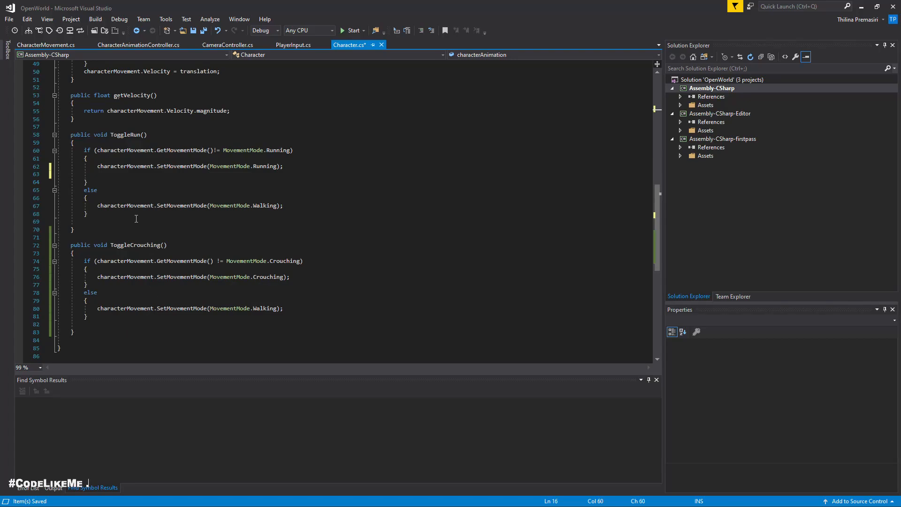
{"action": "left_click", "coordinate": [265, 173]}
{"action": "type", "text": "cha"}
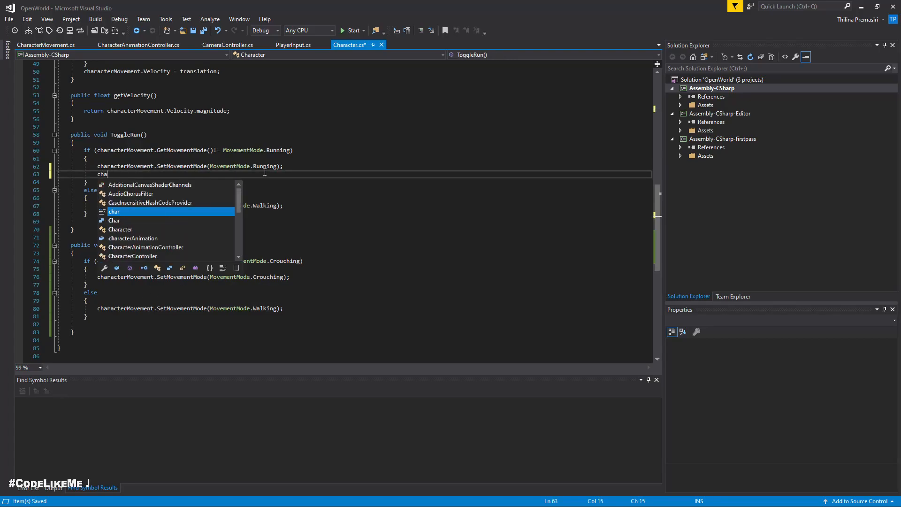
{"action": "type", "text": "racterAnimation.set"}
{"action": "key", "text": "Tab"}
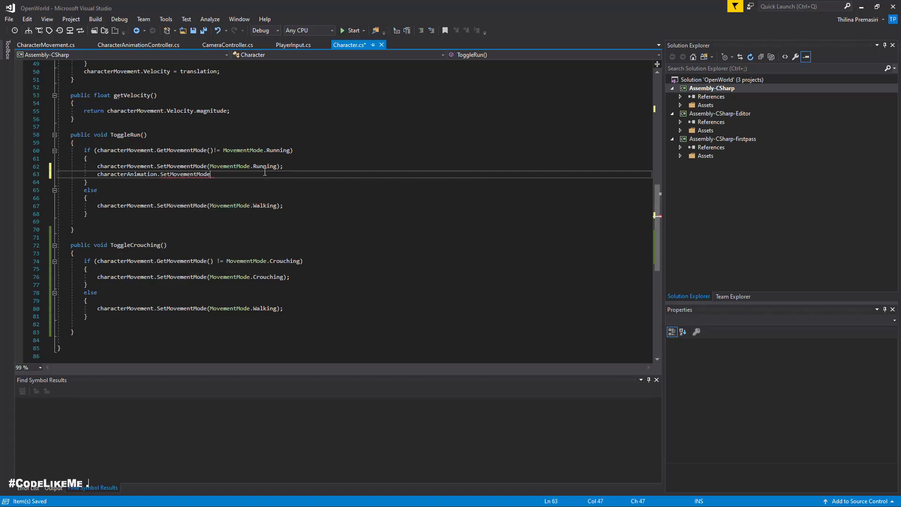
{"action": "type", "text": "(Mo"}
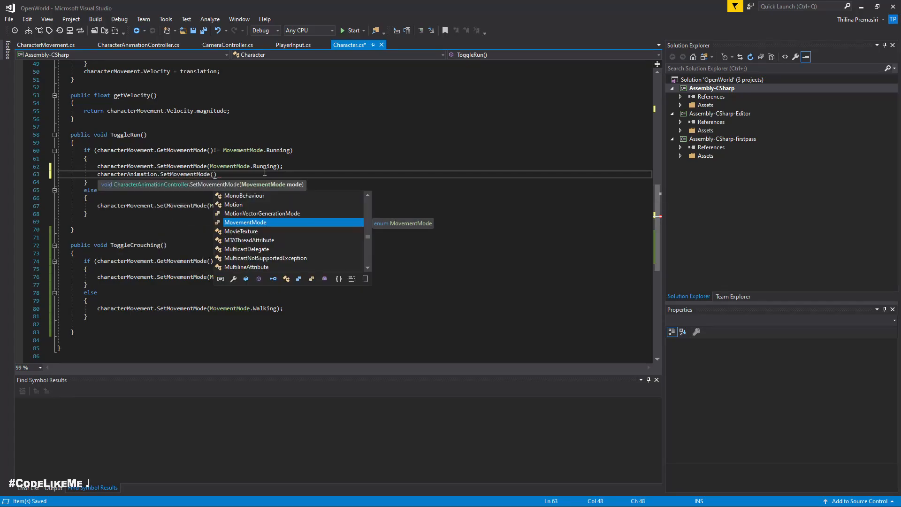
{"action": "type", "text": "v"}
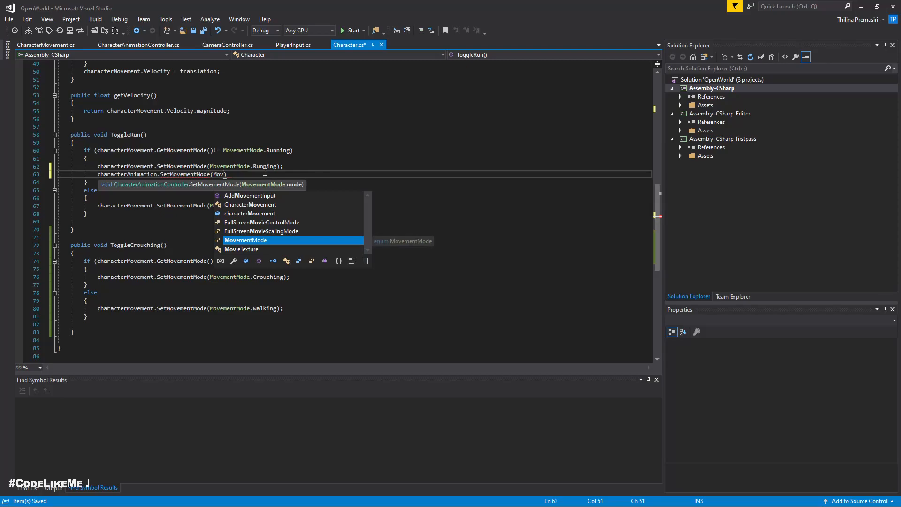
{"action": "key", "text": "Tab"}
{"action": "type", "text": ".run"}
{"action": "key", "text": "Tab"}
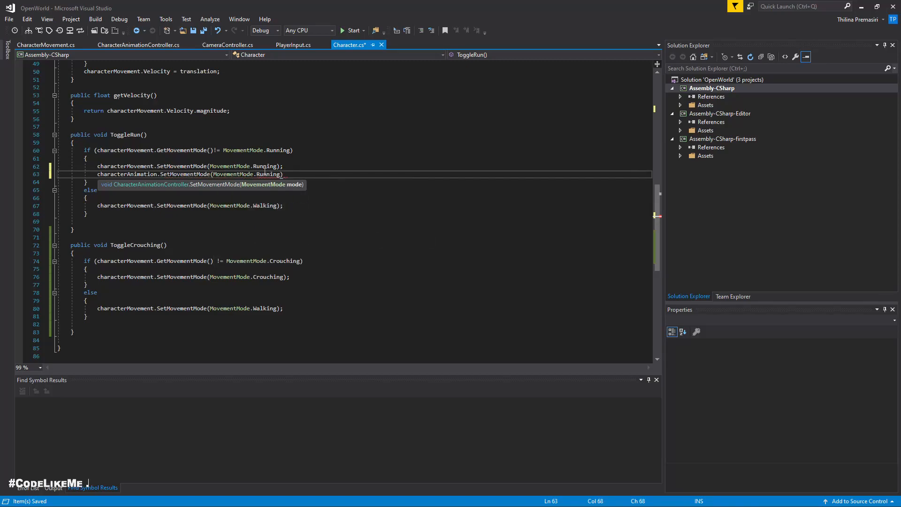
{"action": "type", "text": ");"}
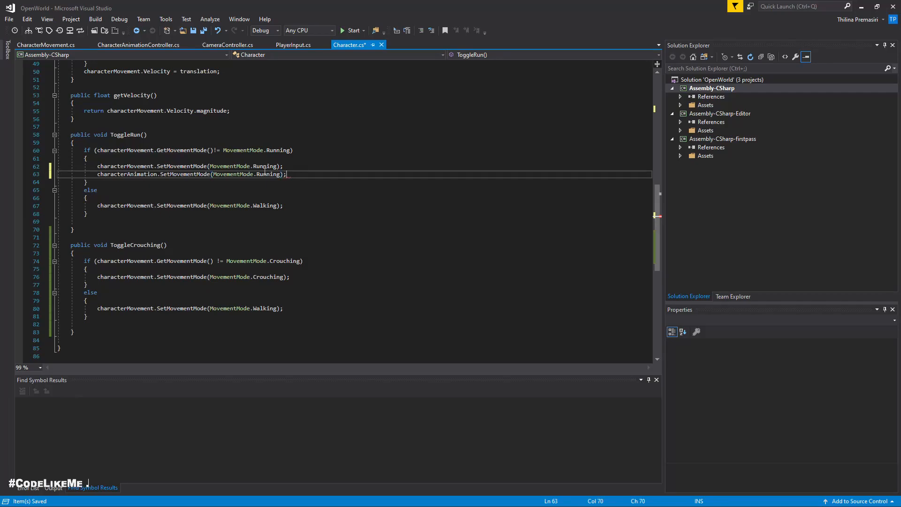
Step: Copy the characterAnimation.SetMovementMode line into ToggleRun's else branch and change its mode to Walking
{"action": "key", "text": "shift+Up"}
{"action": "key", "text": "ctrl+c"}
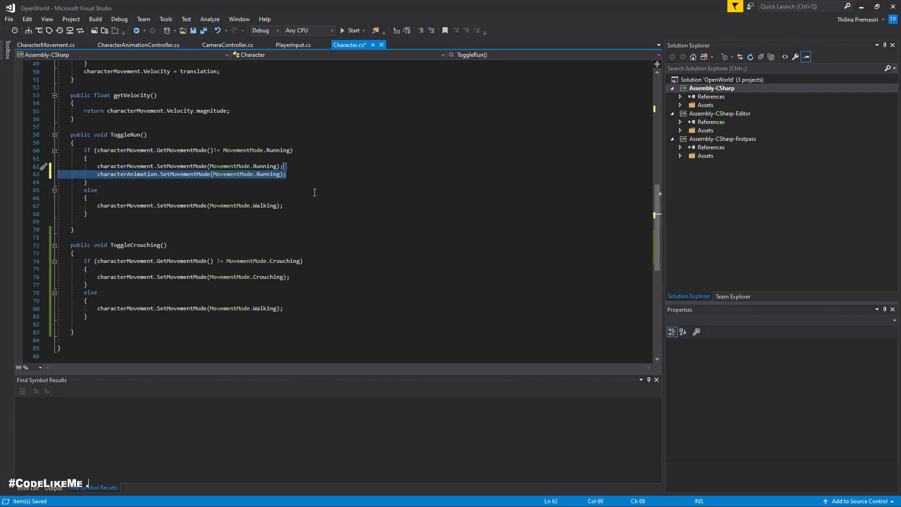
{"action": "left_click", "coordinate": [298, 204]}
{"action": "key", "text": "ctrl+v"}
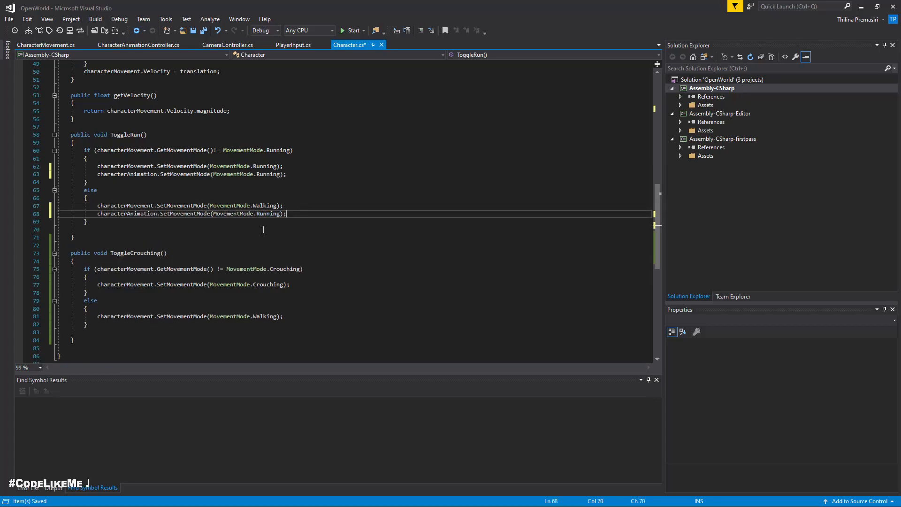
{"action": "double_click", "coordinate": [266, 215]}
{"action": "type", "text": "Walking"}
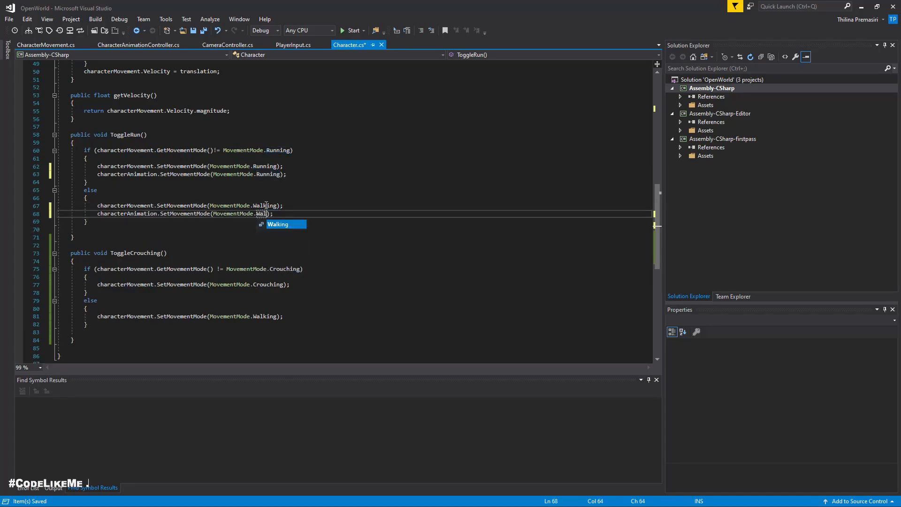
Step: Paste the characterAnimation.SetMovementMode line into ToggleCrouching's if branch and change its mode to Crouching
{"action": "left_click", "coordinate": [324, 283]}
{"action": "key", "text": "Return"}
{"action": "key", "text": "ctrl+v"}
{"action": "double_click", "coordinate": [270, 297]}
{"action": "type", "text": "Crouching"}
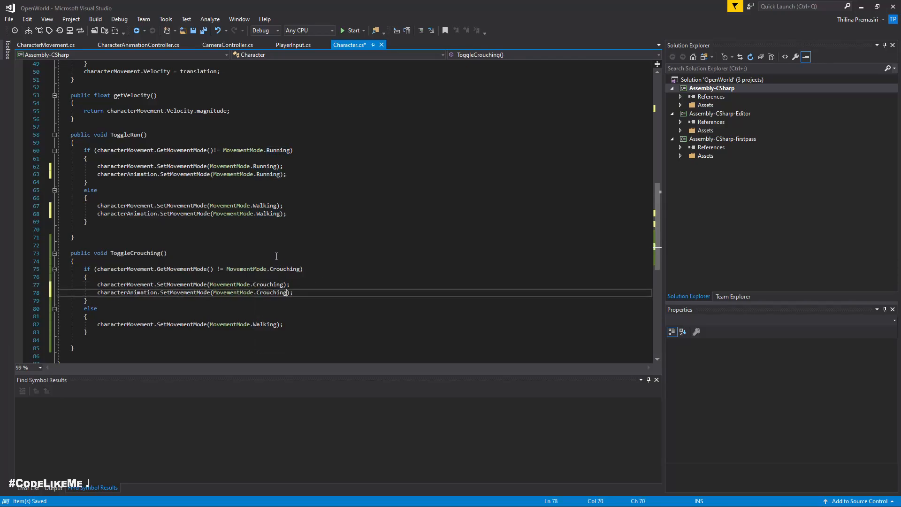
Step: Paste the characterAnimation.SetMovementMode line into ToggleCrouching's else branch, change its mode to Walking, and save Character.cs
{"action": "left_click", "coordinate": [298, 325]}
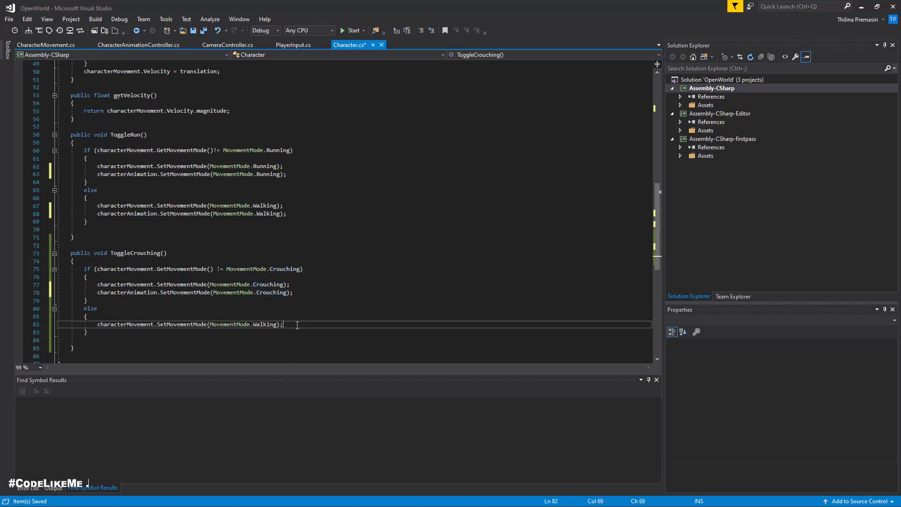
{"action": "key", "text": "Return"}
{"action": "key", "text": "ctrl+v"}
{"action": "double_click", "coordinate": [268, 332]}
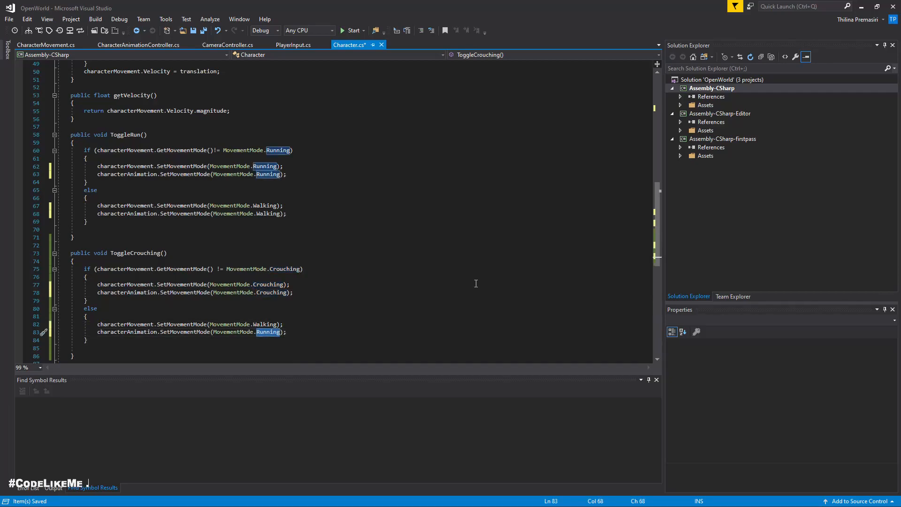
{"action": "type", "text": "Walking"}
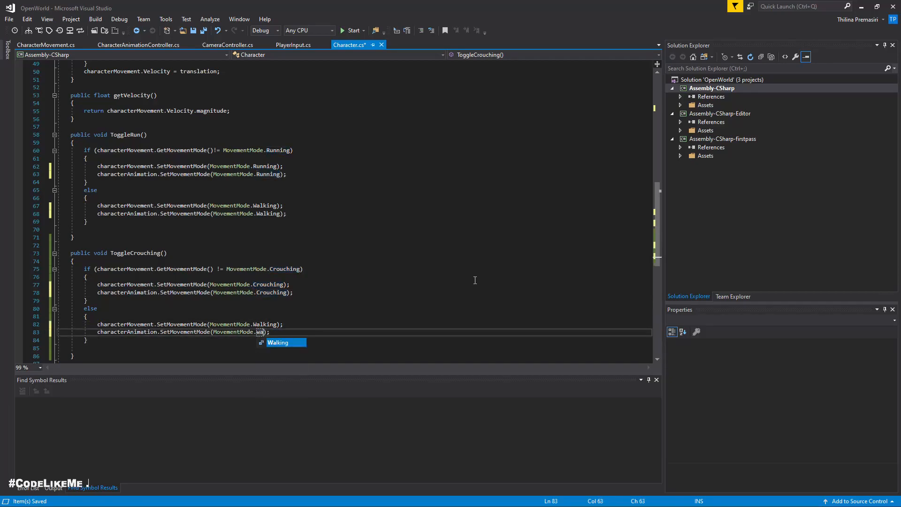
{"action": "key", "text": "ctrl+s"}
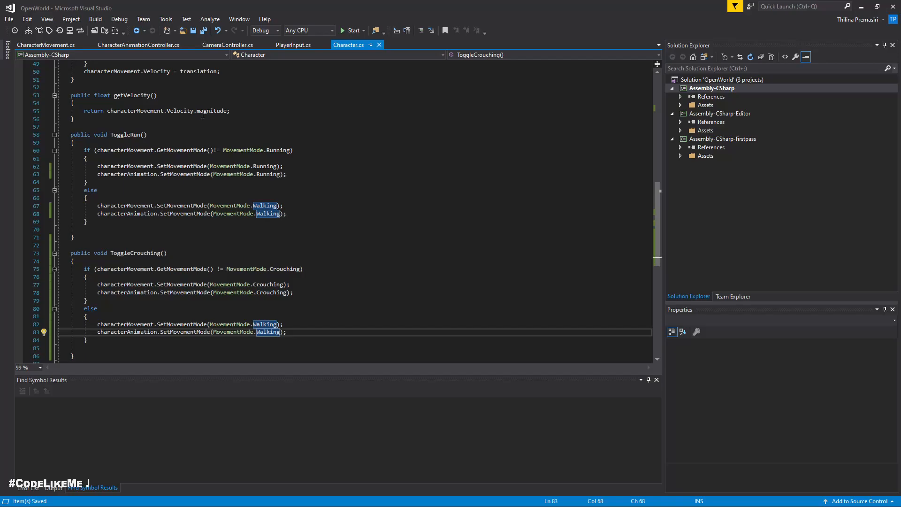
Step: Switch to the Unity editor, select the Character object and expand its children
{"action": "mouse_move", "coordinate": [204, 113]}
{"action": "key", "text": "alt+Tab"}
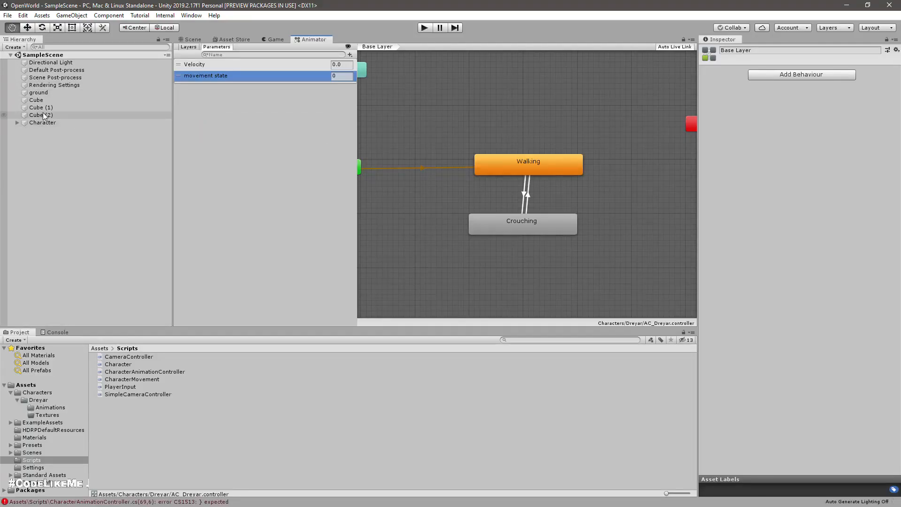
{"action": "left_click", "coordinate": [51, 123]}
{"action": "left_click", "coordinate": [17, 123]}
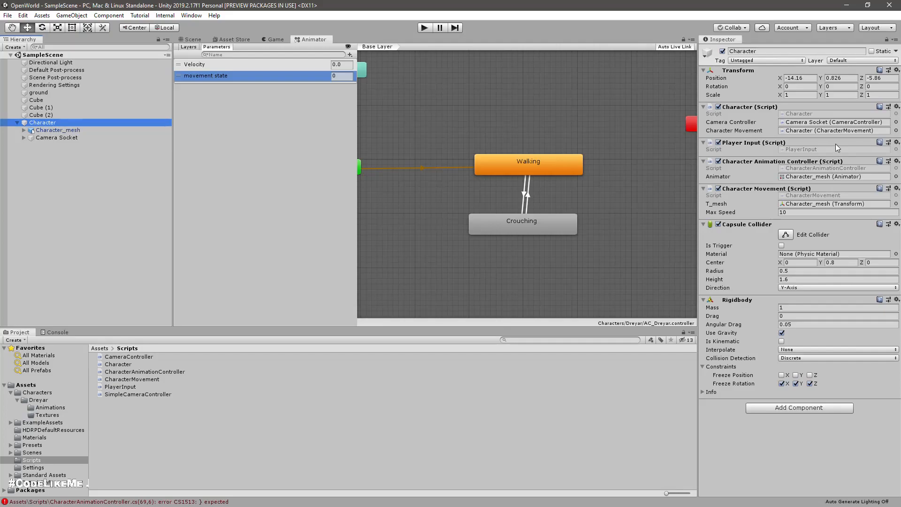
Step: Switch to Visual Studio, save all open scripts, and return to the Unity editor
{"action": "key", "text": "alt+Tab"}
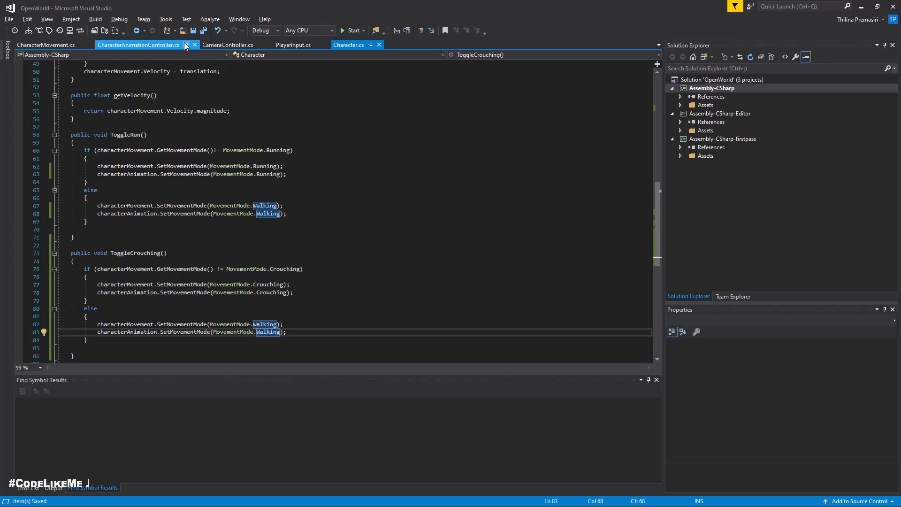
{"action": "left_click", "coordinate": [204, 32]}
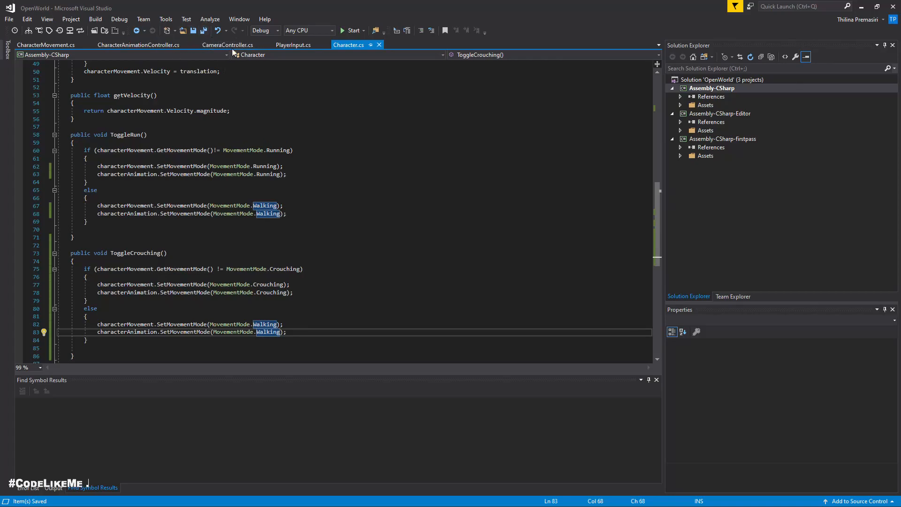
{"action": "key", "text": "alt+Tab"}
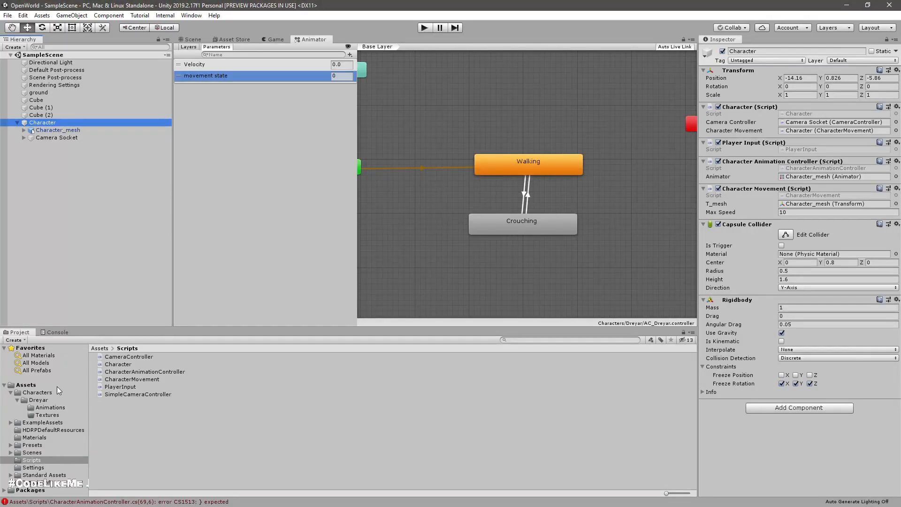
Step: Open CharacterAnimationController.cs from the CS1513 compile error, add the missing closing class brace after SetMovementMode, and save the script
{"action": "double_click", "coordinate": [109, 500]}
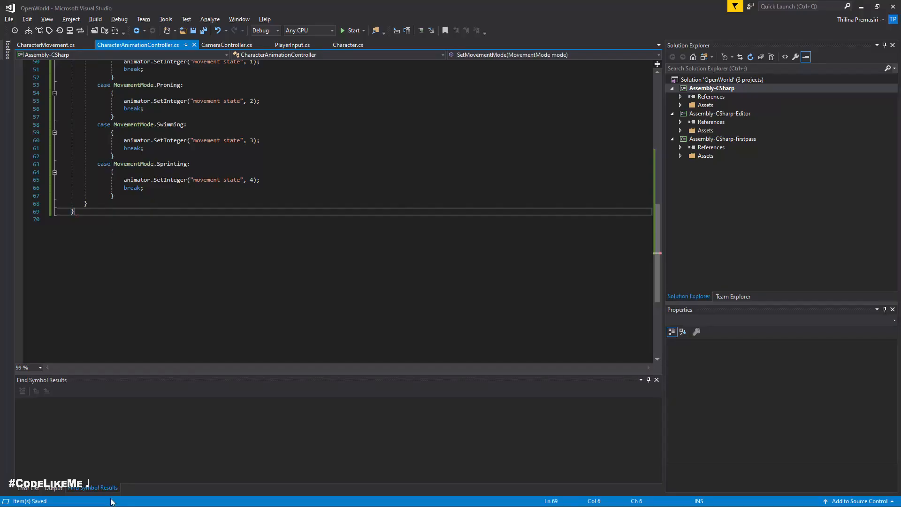
{"action": "left_click", "coordinate": [201, 197]}
{"action": "scroll", "coordinate": [198, 207], "scroll_direction": "up", "scroll_amount": 4}
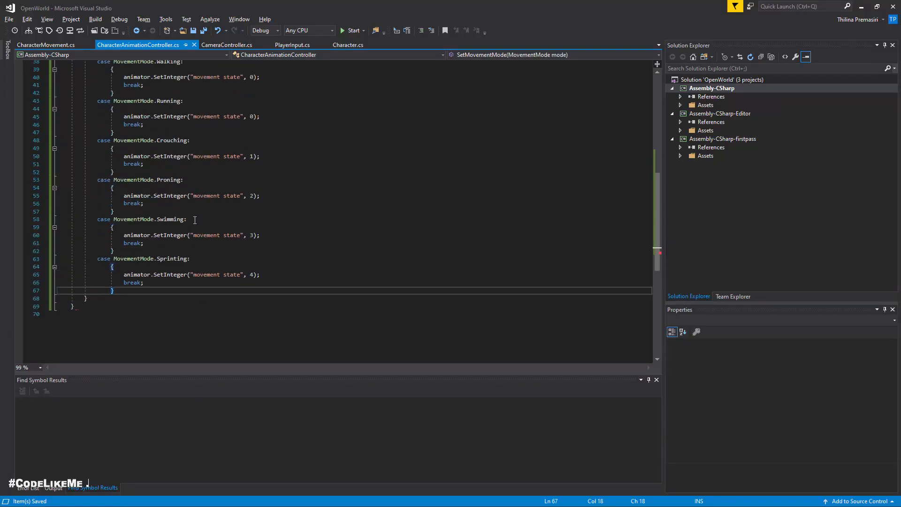
{"action": "scroll", "coordinate": [200, 221], "scroll_direction": "down", "scroll_amount": 2}
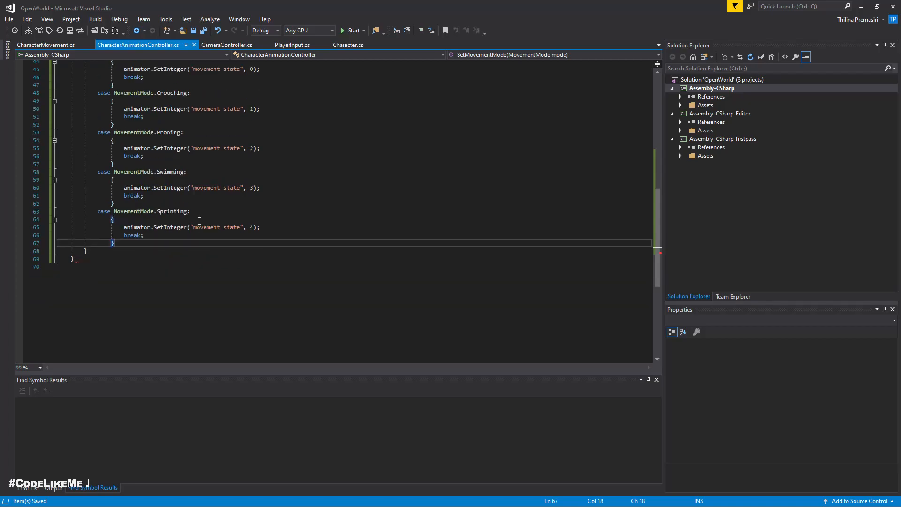
{"action": "left_click", "coordinate": [122, 252]}
{"action": "scroll", "coordinate": [152, 242], "scroll_direction": "up", "scroll_amount": 5}
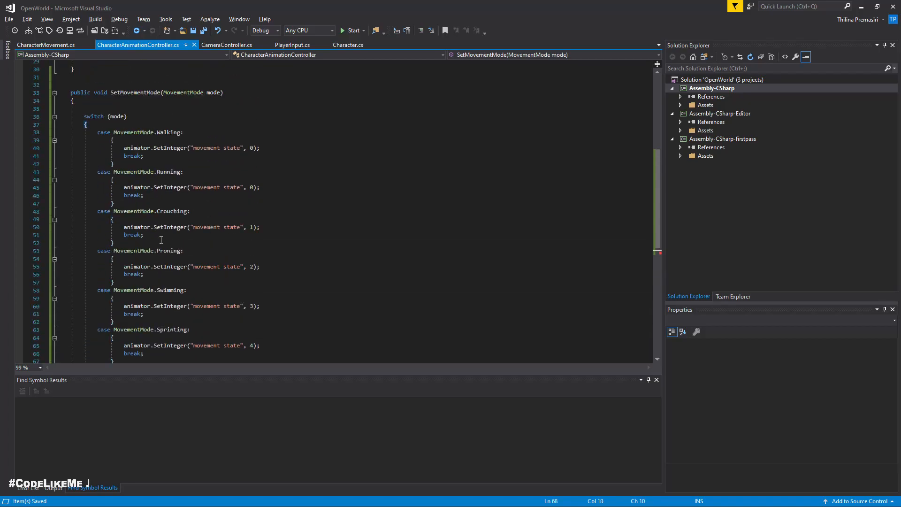
{"action": "scroll", "coordinate": [161, 241], "scroll_direction": "down", "scroll_amount": 6}
{"action": "left_click", "coordinate": [134, 235]}
{"action": "key", "text": "Return"}
{"action": "type", "text": "}"}
{"action": "key", "text": "ctrl+s"}
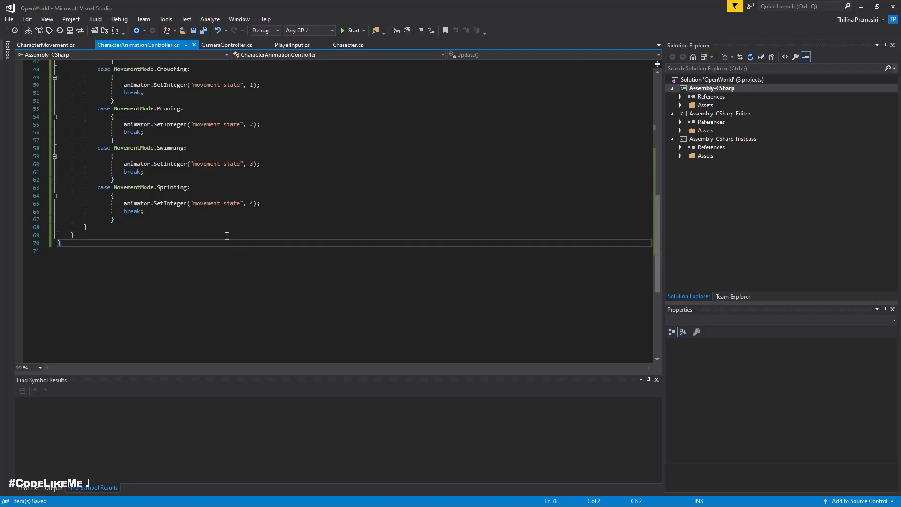
Step: Switch to Unity and assign the Character object to the Character script's Character Animation reference
{"action": "key", "text": "alt+Tab"}
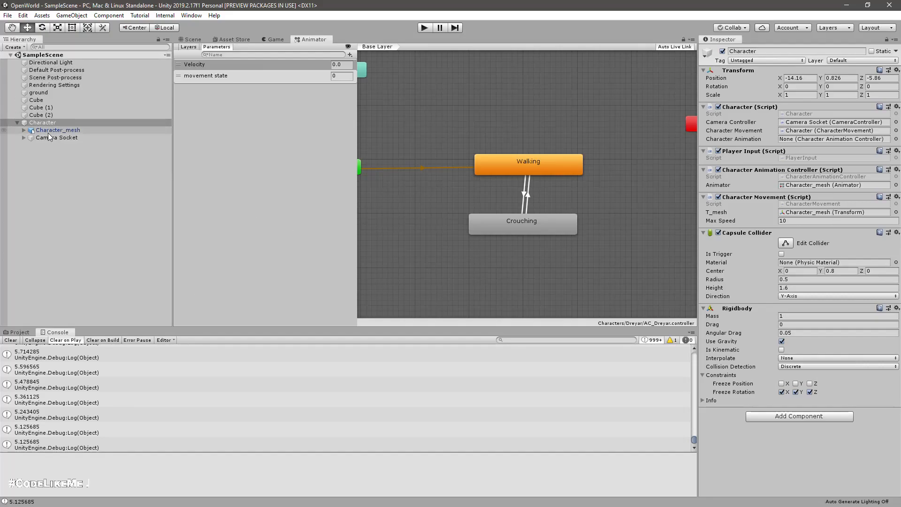
{"action": "left_click_drag", "start_coordinate": [42, 123], "coordinate": [815, 144]}
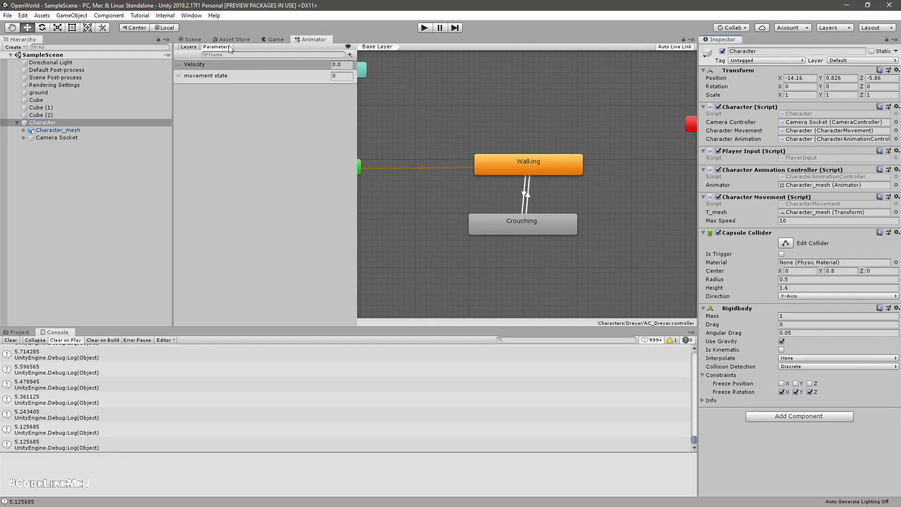
Step: Show the Scene view, play the scene, walk the character forward, and stop play mode
{"action": "left_click", "coordinate": [191, 39]}
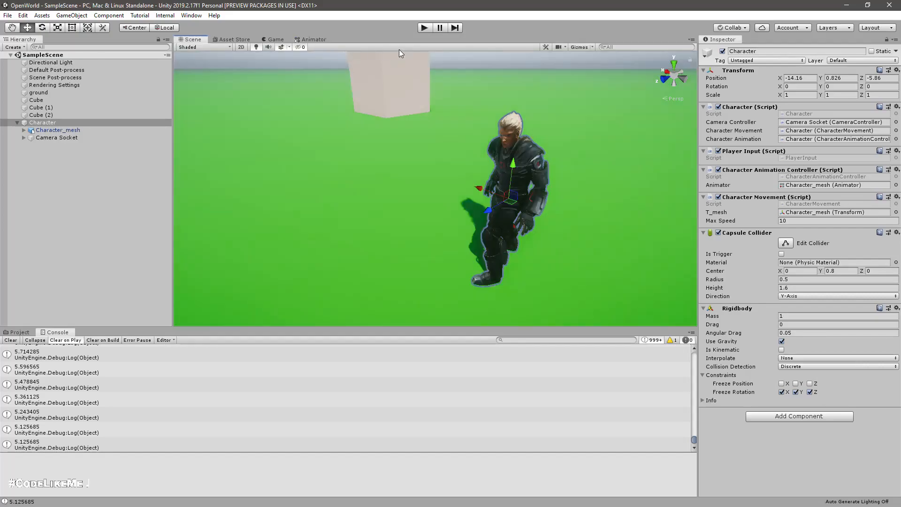
{"action": "left_click", "coordinate": [427, 27]}
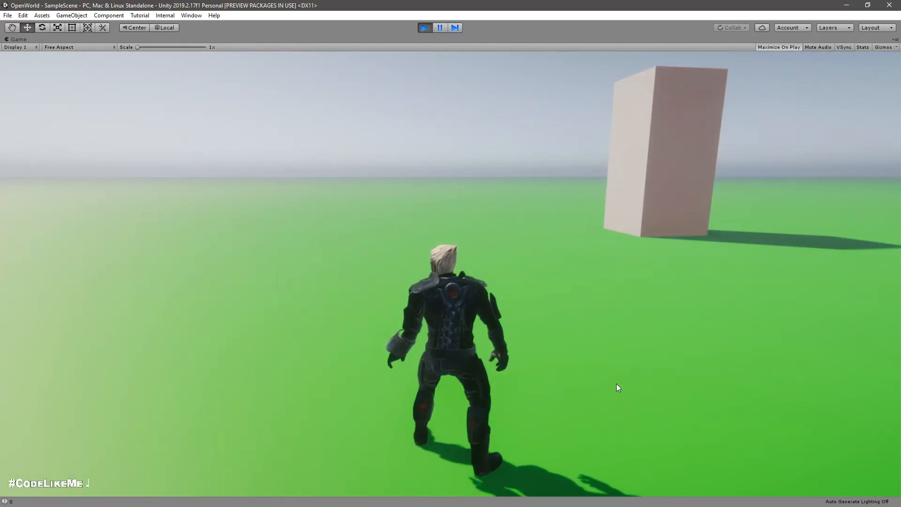
{"action": "key", "text": "w"}
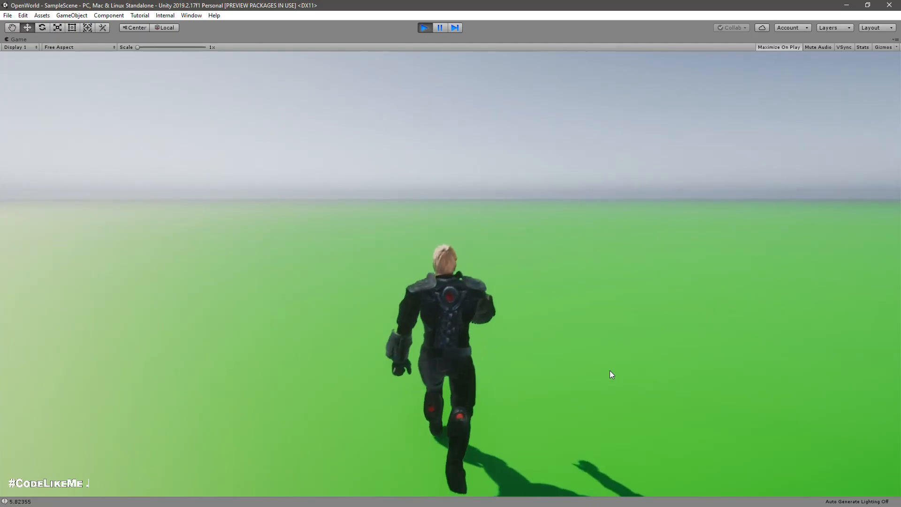
{"action": "key", "text": "ctrl+p"}
Step: Switch to Visual Studio, open PlayerInput.cs, and insert an if block below the CapsLock check in Update
{"action": "key", "text": "alt+Tab"}
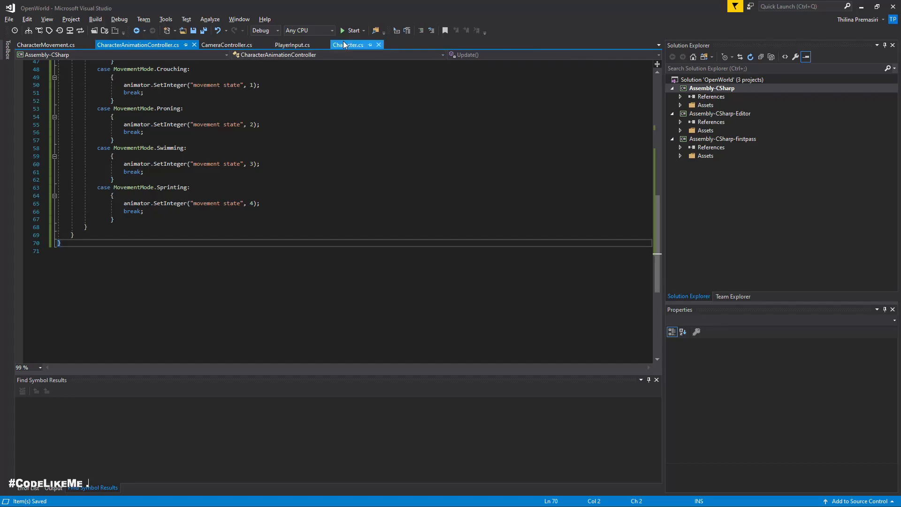
{"action": "left_click", "coordinate": [348, 45]}
{"action": "scroll", "coordinate": [189, 295], "scroll_direction": "down", "scroll_amount": 5}
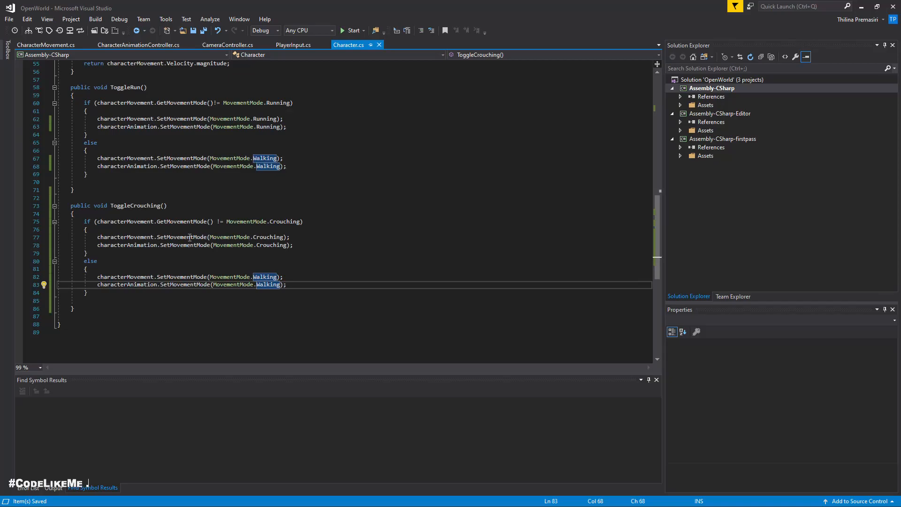
{"action": "left_click", "coordinate": [292, 45]}
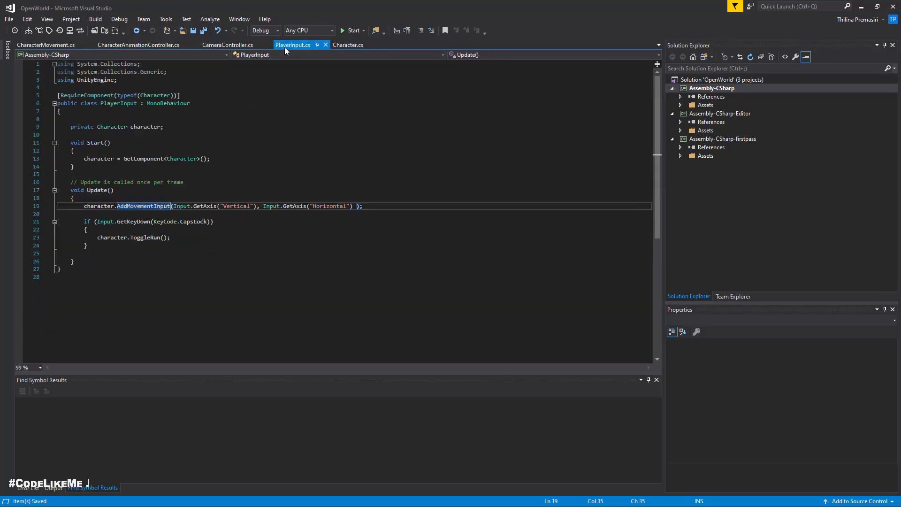
{"action": "left_click", "coordinate": [116, 248]}
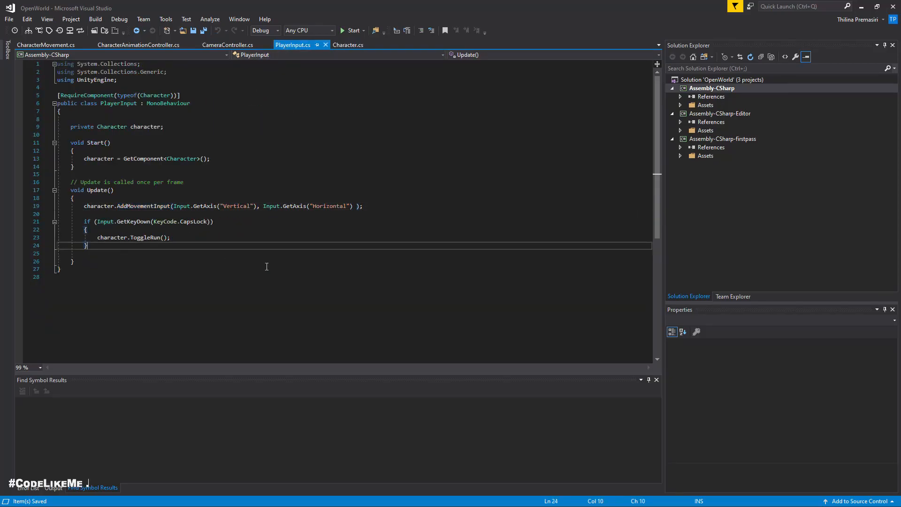
{"action": "key", "text": "Return"}
{"action": "key", "text": "Return"}
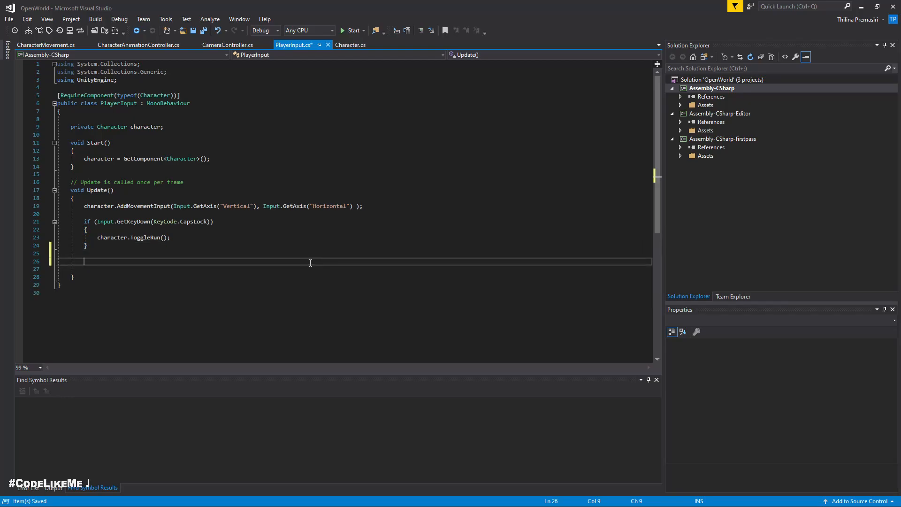
{"action": "type", "text": "if"}
{"action": "key", "text": "Tab"}
{"action": "key", "text": "Tab"}
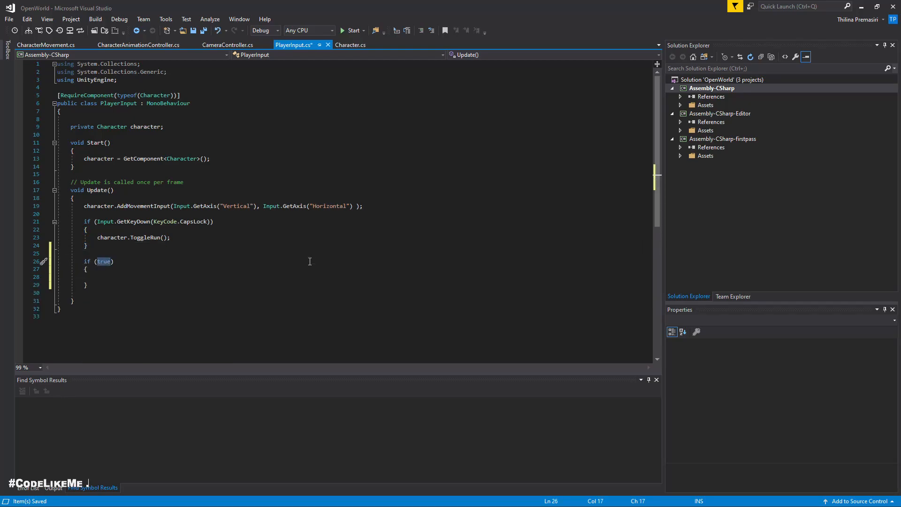
Step: Set the new if condition in PlayerInput.cs to Input.GetKeyDown(KeyCode.C)
{"action": "type", "text": "Input"}
{"action": "key", "text": "Escape"}
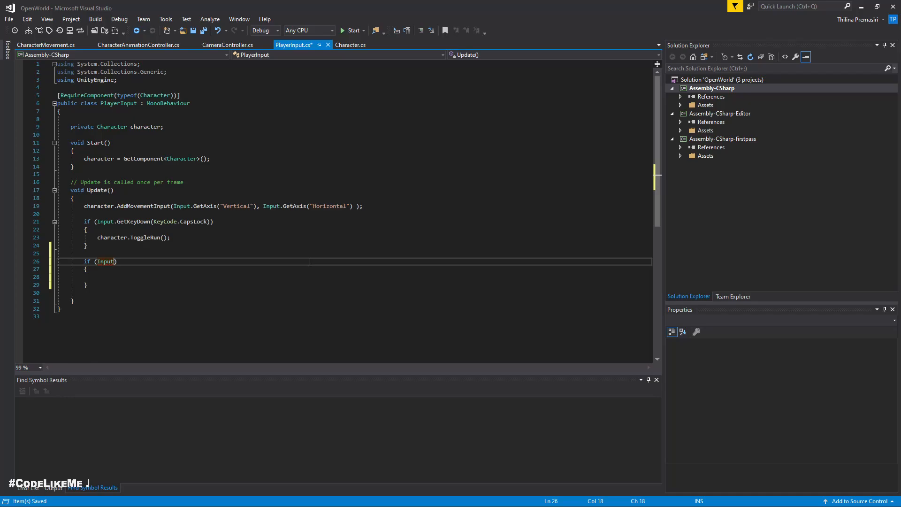
{"action": "type", "text": "."}
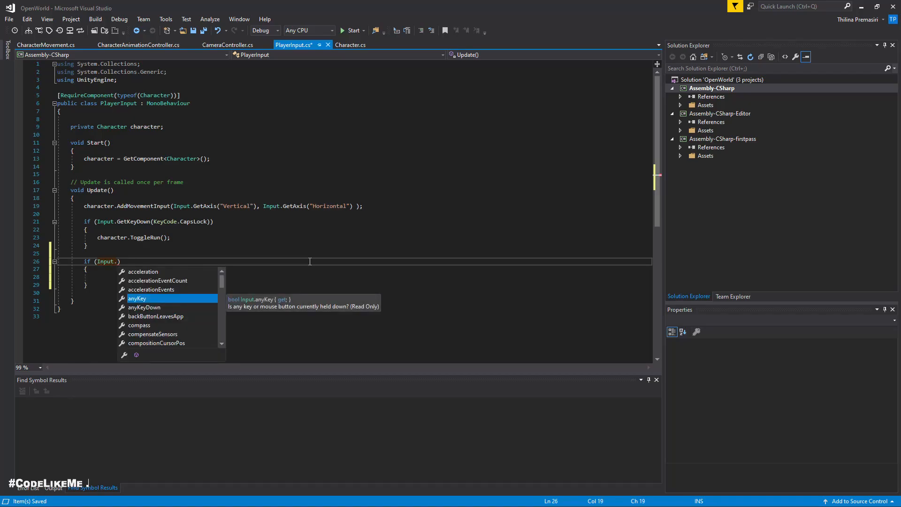
{"action": "type", "text": "ke"}
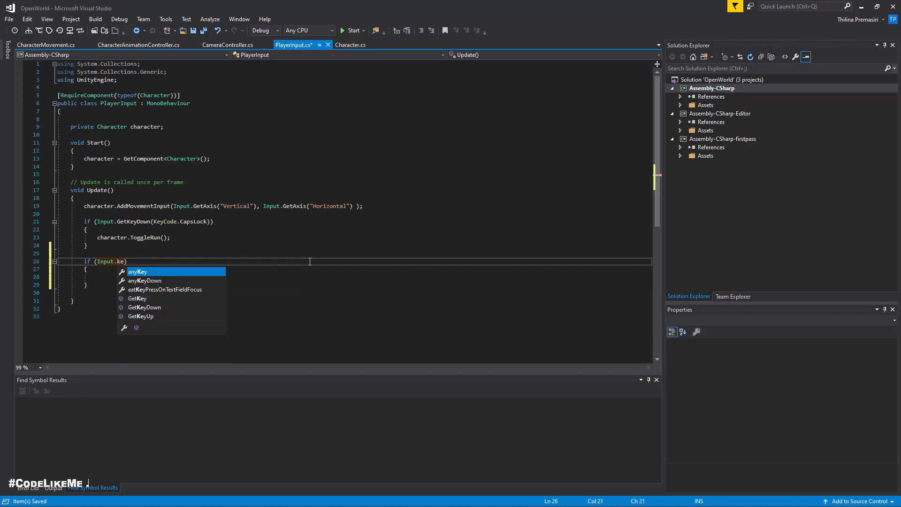
{"action": "key", "text": "BackSpace"}
{"action": "key", "text": "BackSpace"}
{"action": "type", "text": "get"}
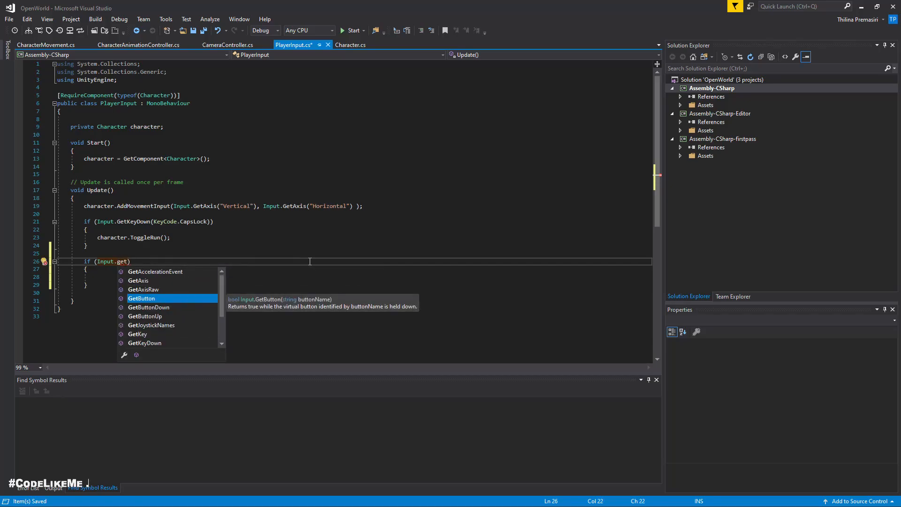
{"action": "key", "text": "Down"}
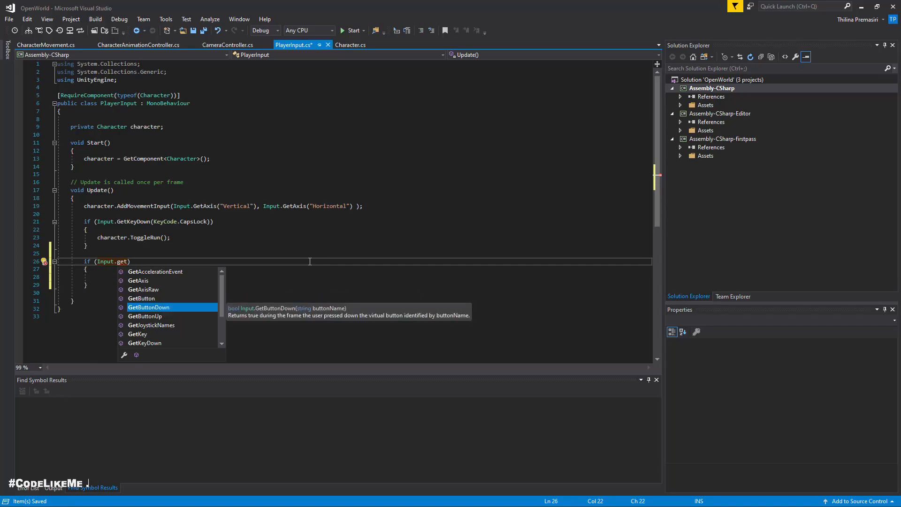
{"action": "type", "text": "keyd"}
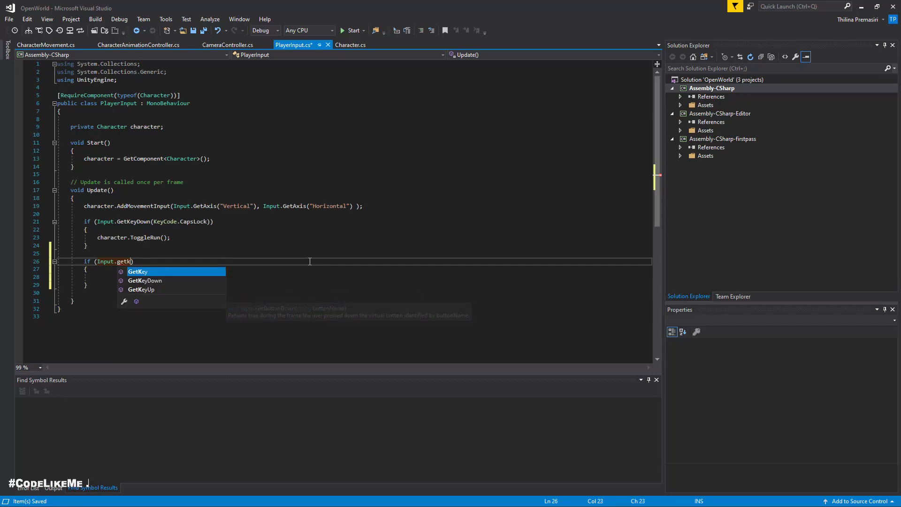
{"action": "key", "text": "Tab"}
{"action": "type", "text": "("}
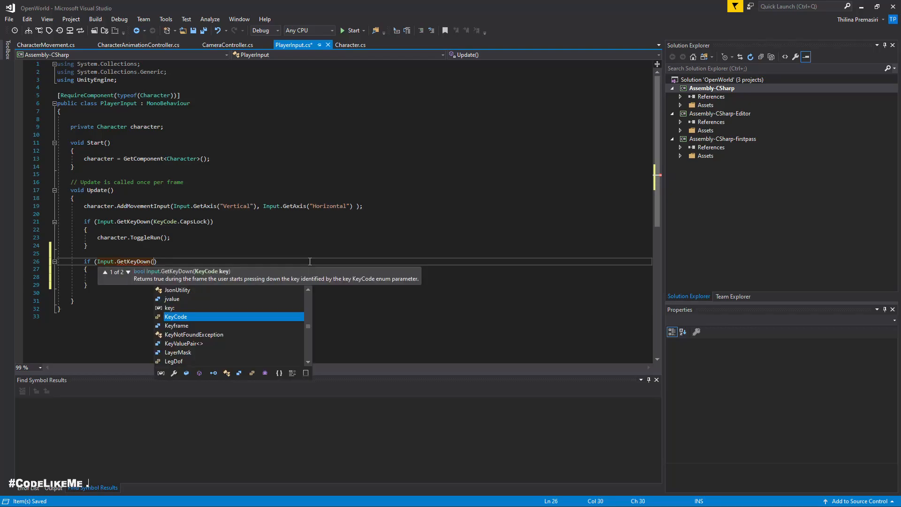
{"action": "key", "text": "Tab"}
{"action": "type", "text": ".c"}
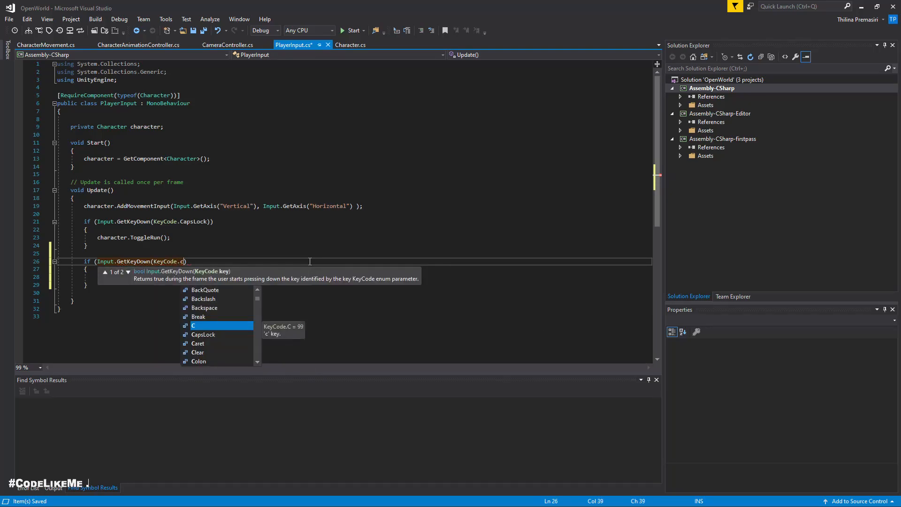
{"action": "key", "text": "Tab"}
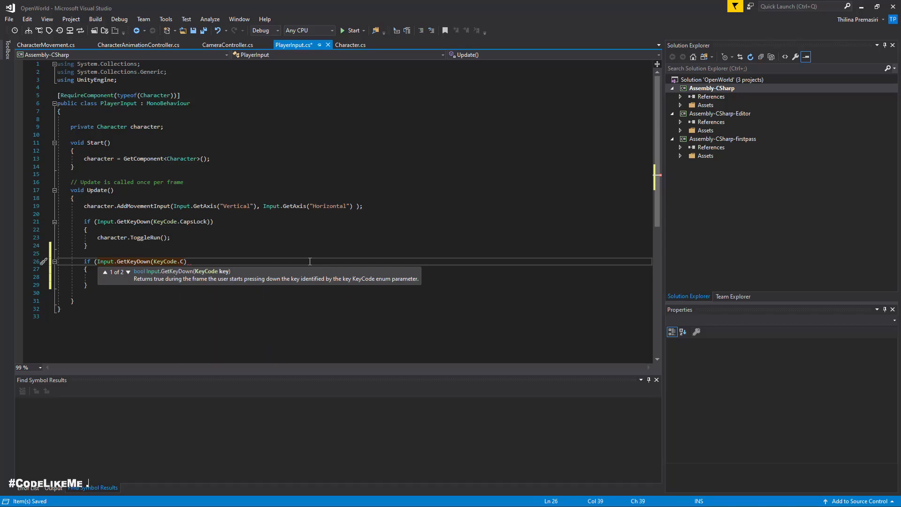
{"action": "type", "text": ")"}
Step: Call character.ToggleCrouching inside the KeyCode.C if block and save PlayerInput.cs
{"action": "key", "text": "Down"}
{"action": "key", "text": "Down"}
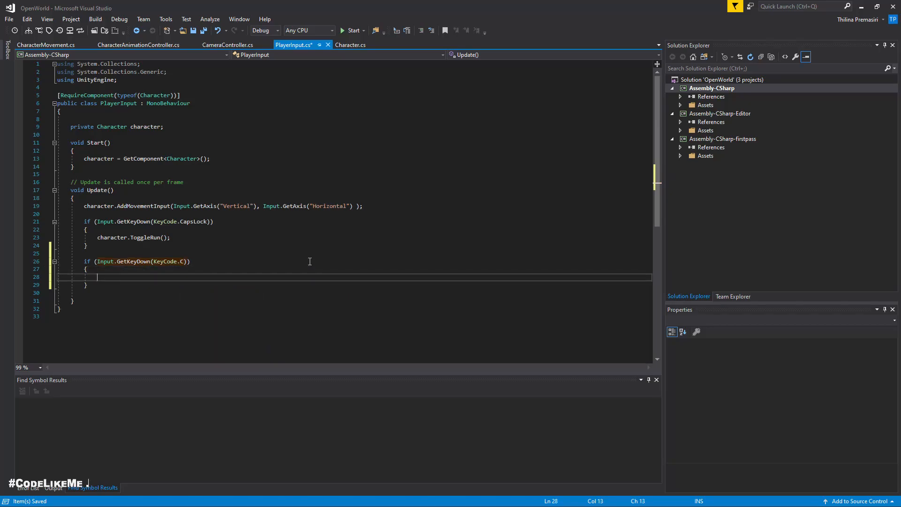
{"action": "type", "text": "chara"}
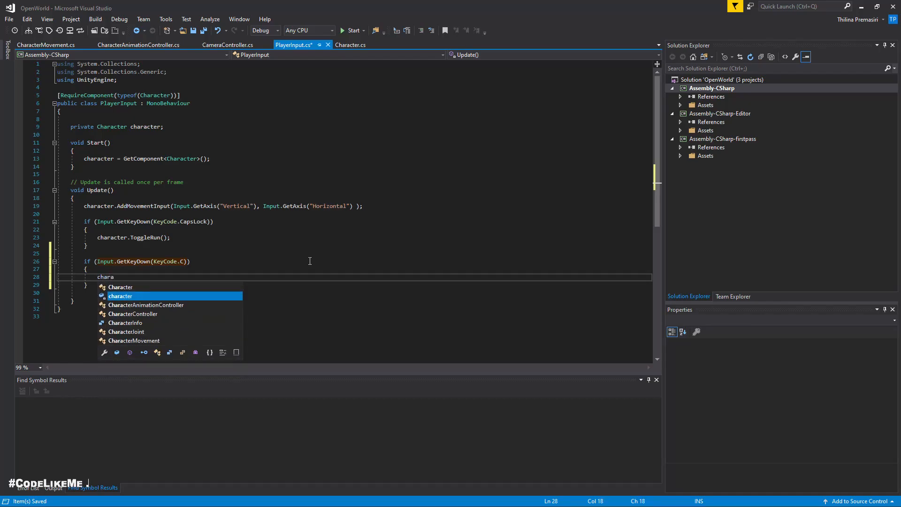
{"action": "type", "text": "cter."}
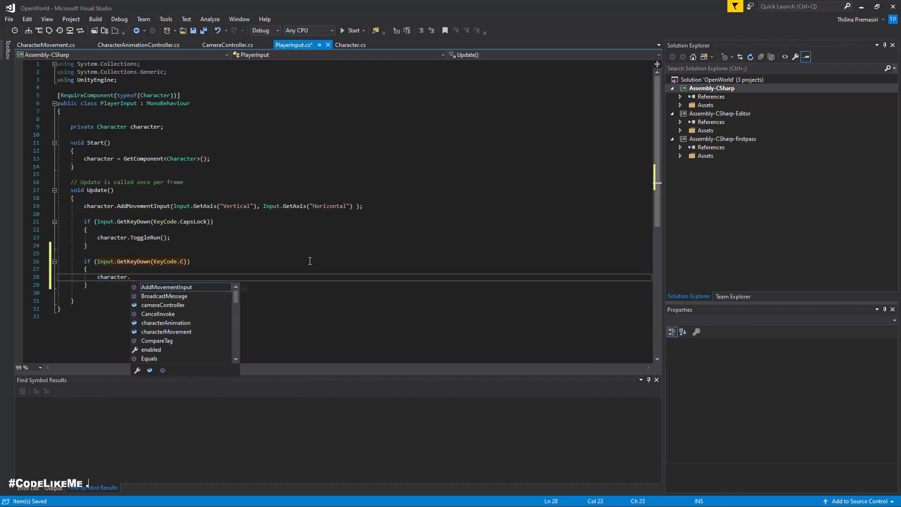
{"action": "type", "text": "toggle"}
{"action": "key", "text": "Tab"}
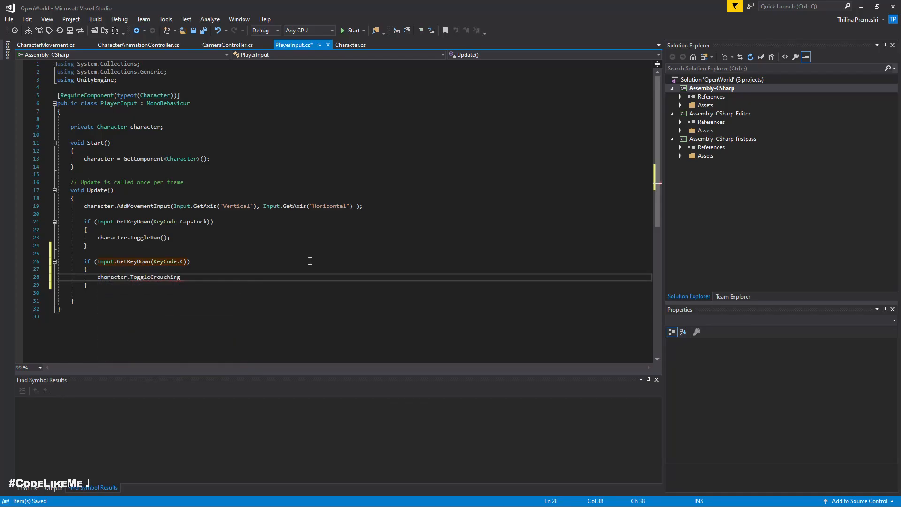
{"action": "key", "text": "ctrl+s"}
Step: Switch to Unity, play the scene, and toggle the character's crouching with the C key binding
{"action": "key", "text": "alt+Tab"}
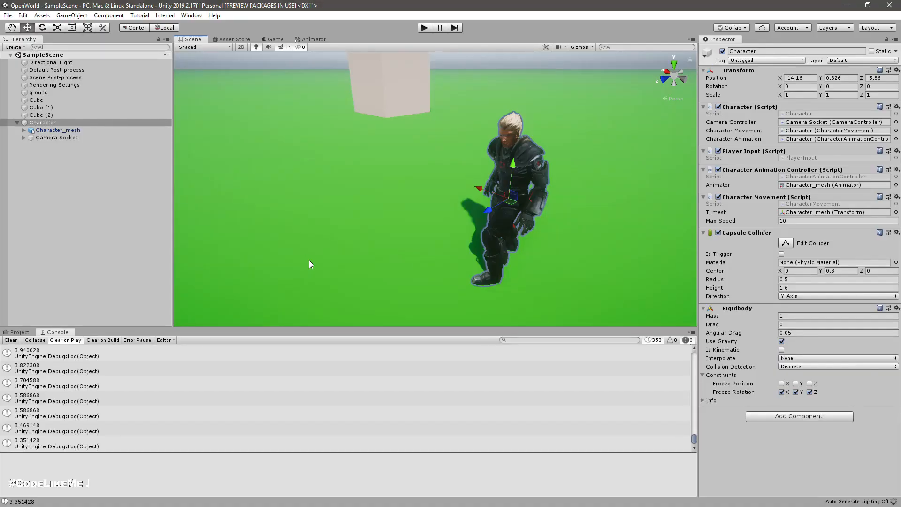
{"action": "key", "text": "ctrl+p"}
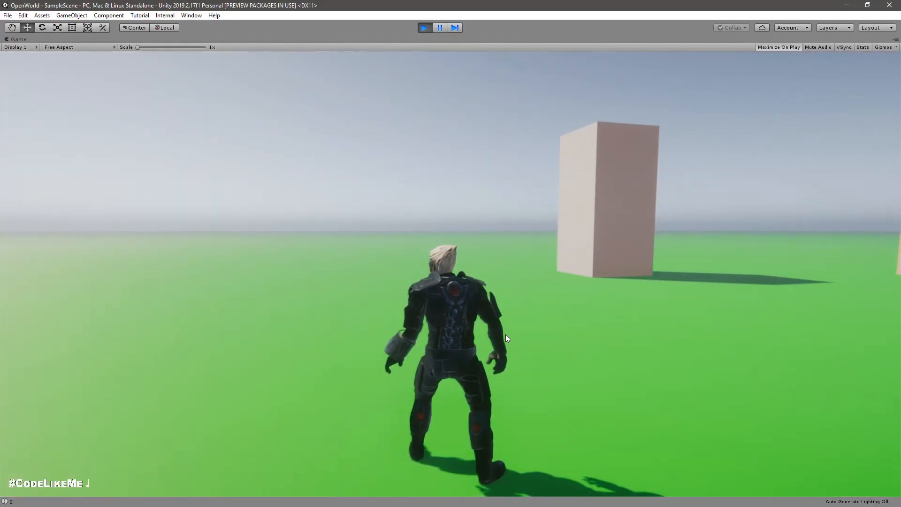
{"action": "key", "text": "c"}
{"action": "key", "text": "c"}
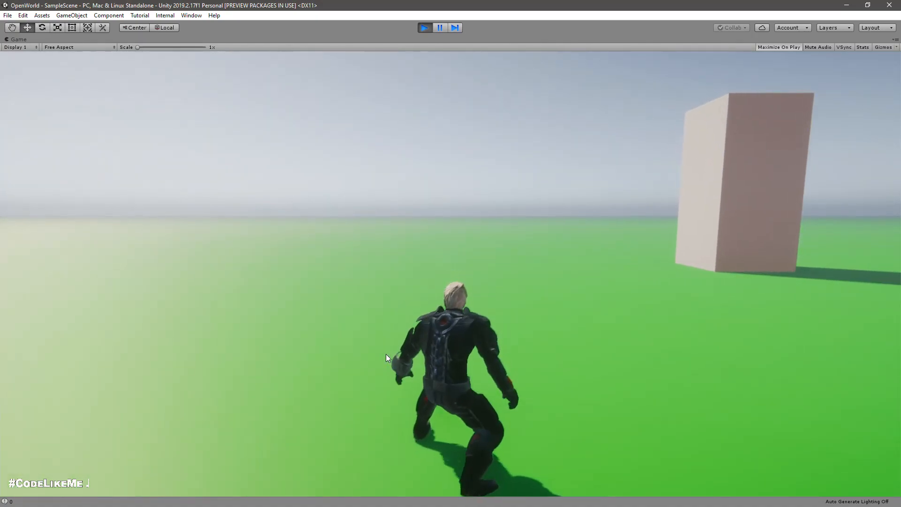
Step: Move the character around the running scene while switching between walking and crouching, and stop play mode
{"action": "key", "text": "c"}
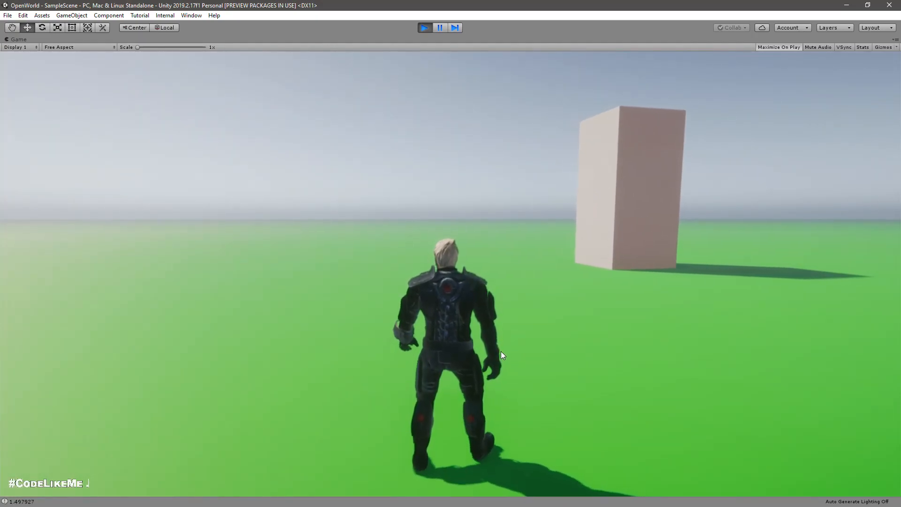
{"action": "key", "text": "w"}
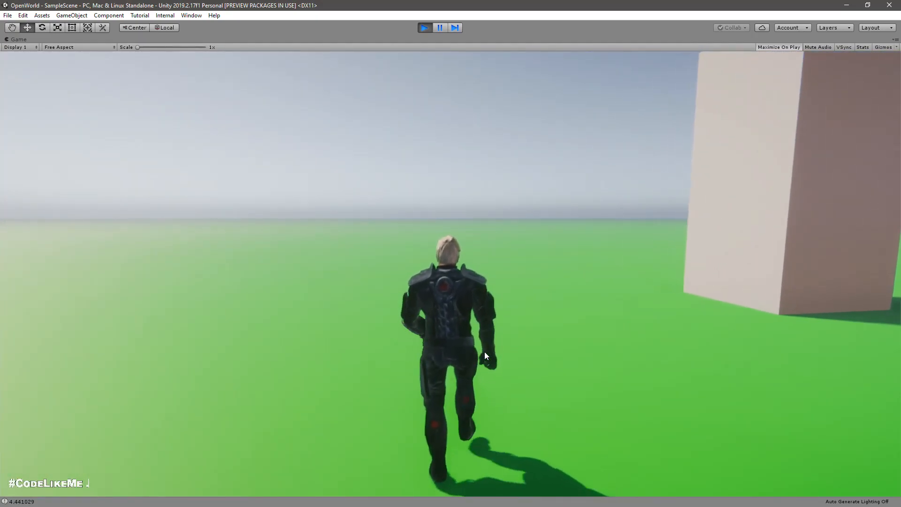
{"action": "key", "text": "c"}
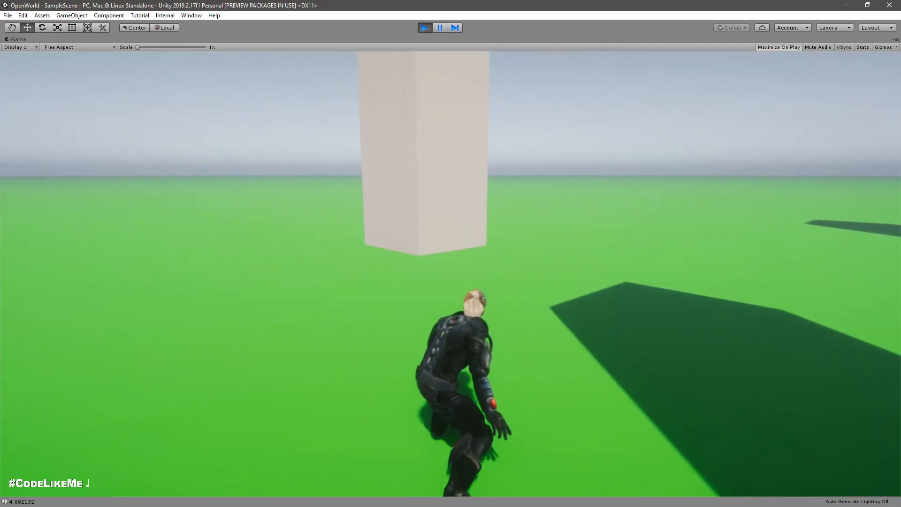
{"action": "key", "text": "c"}
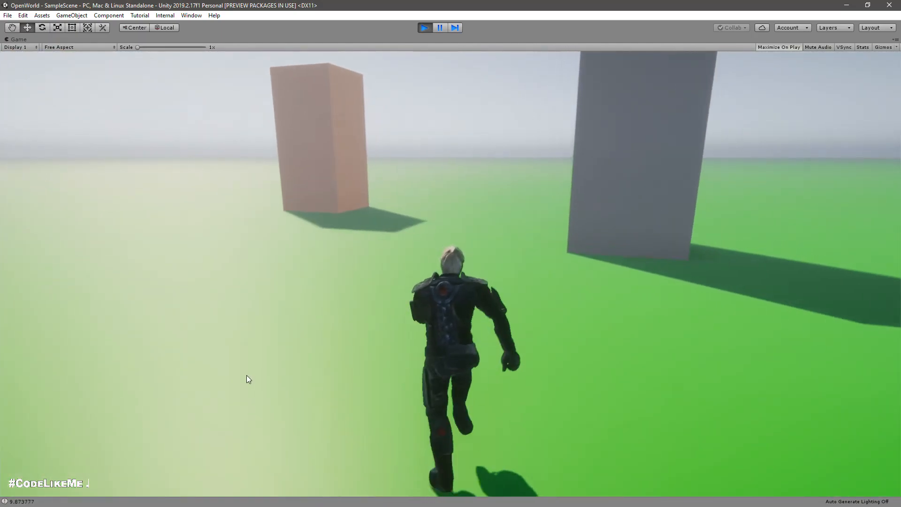
{"action": "key", "text": "c"}
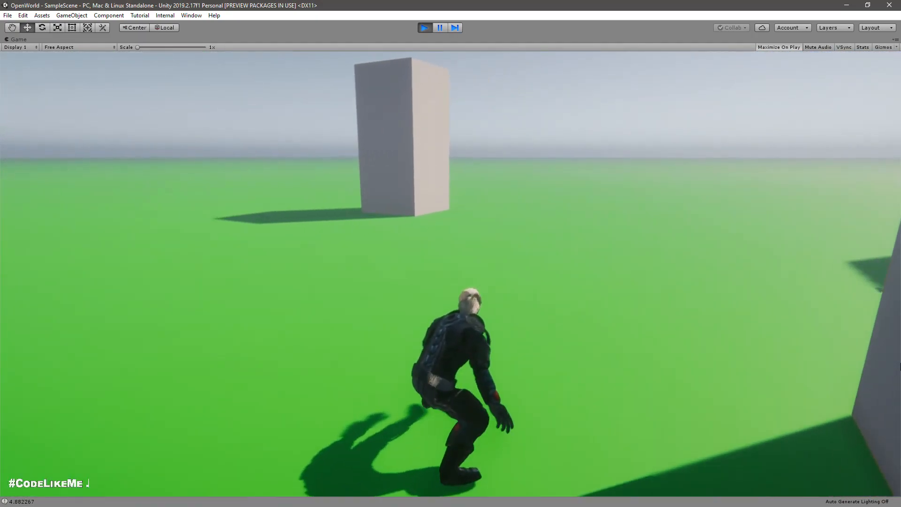
{"action": "key", "text": "c"}
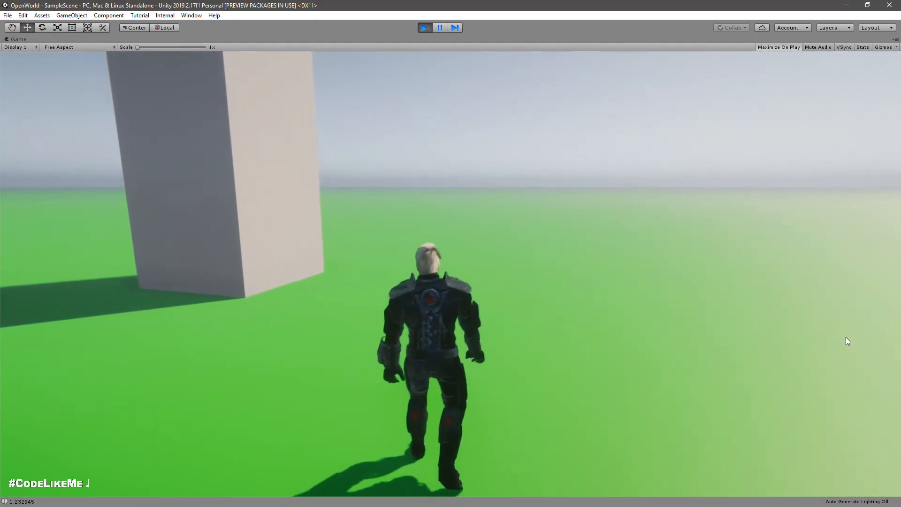
{"action": "key", "text": "c"}
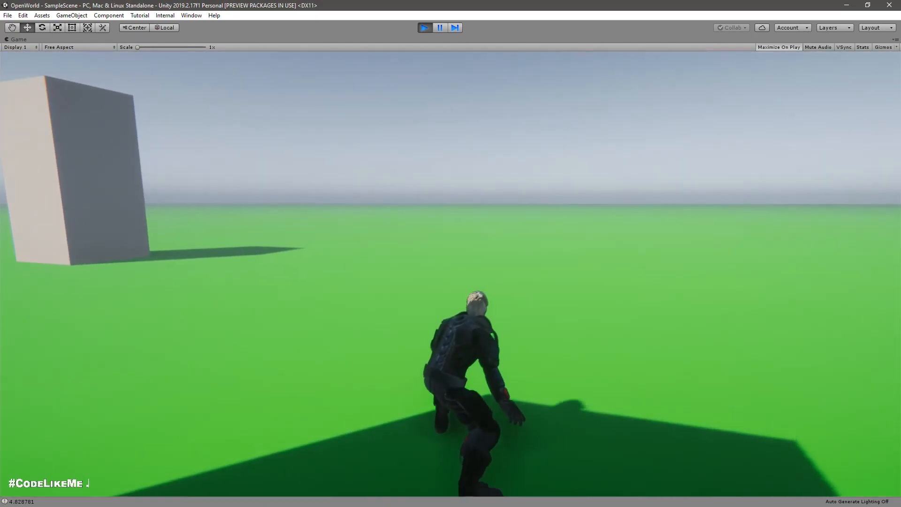
{"action": "key", "text": "ctrl+p"}
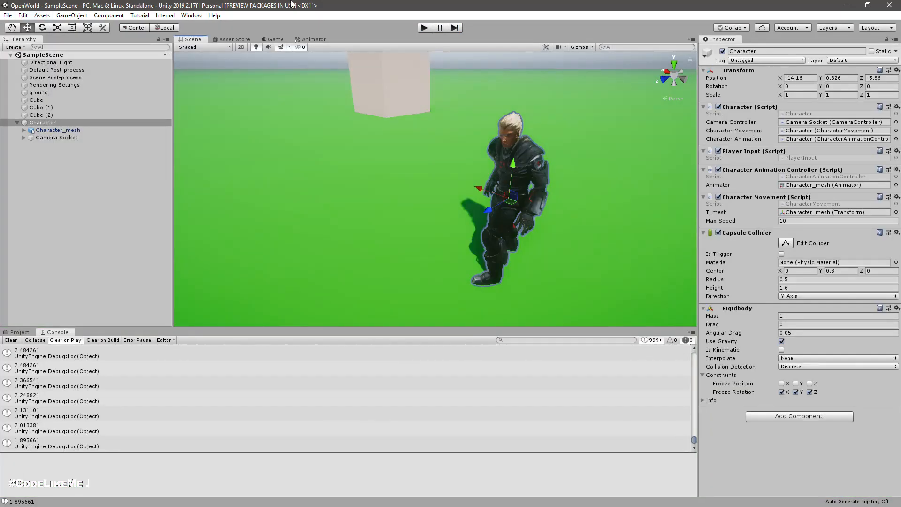
Step: In the Animator's Crouching blend tree, preview the blend and set the second mixamo.com motion's speed to 1.5
{"action": "left_click", "coordinate": [312, 40]}
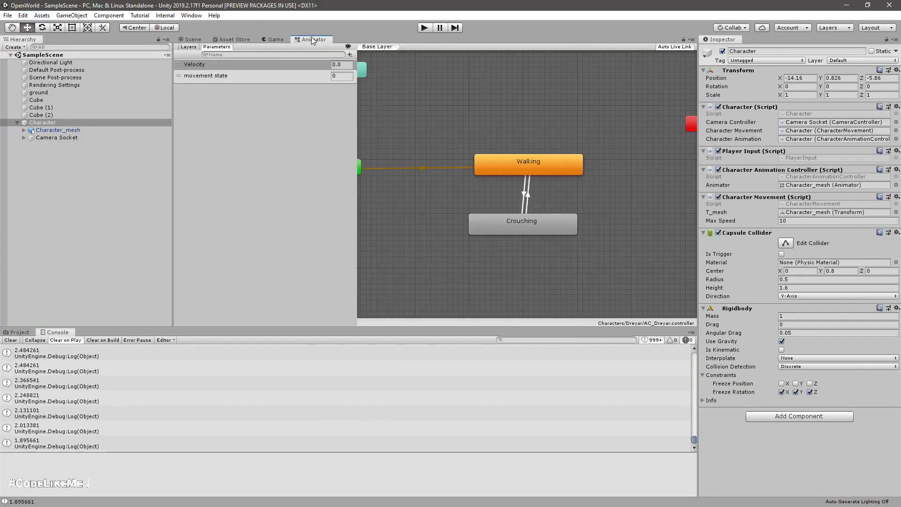
{"action": "double_click", "coordinate": [516, 228]}
{"action": "left_click", "coordinate": [589, 228]}
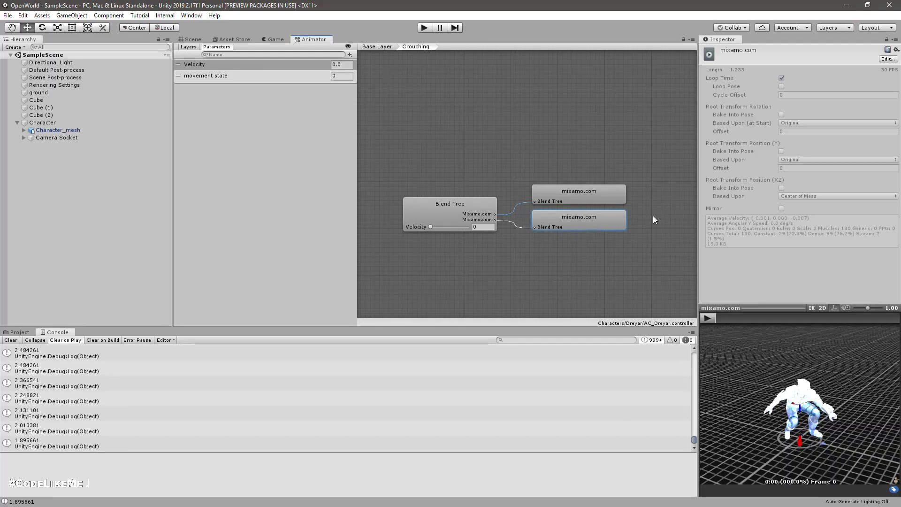
{"action": "left_click", "coordinate": [451, 209]}
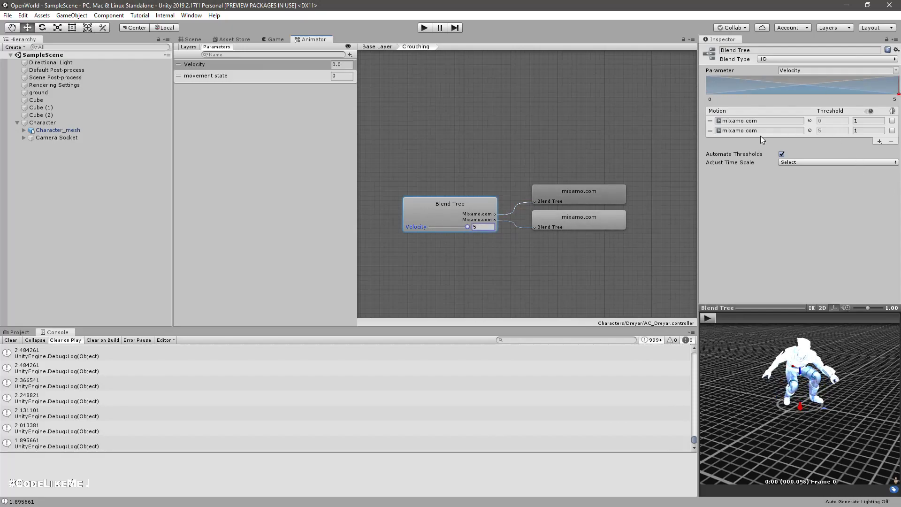
{"action": "left_click", "coordinate": [708, 318]}
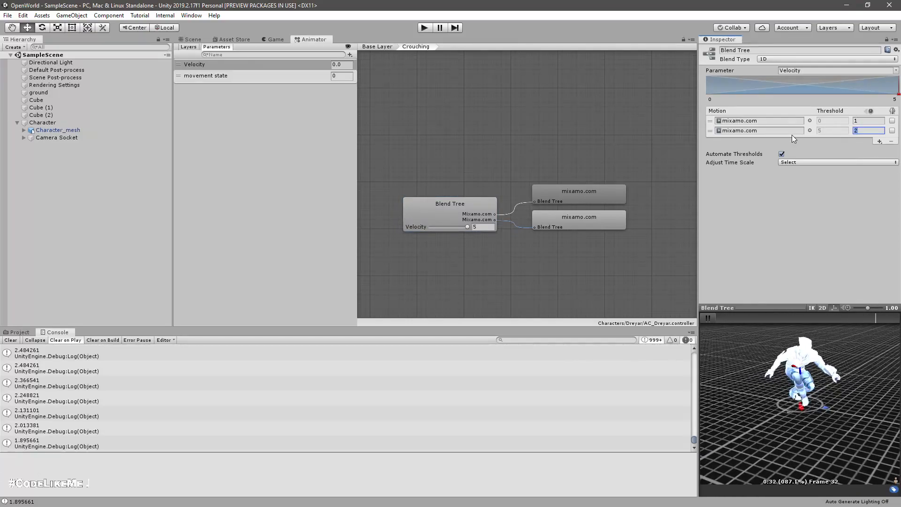
{"action": "type", "text": "1.5"}
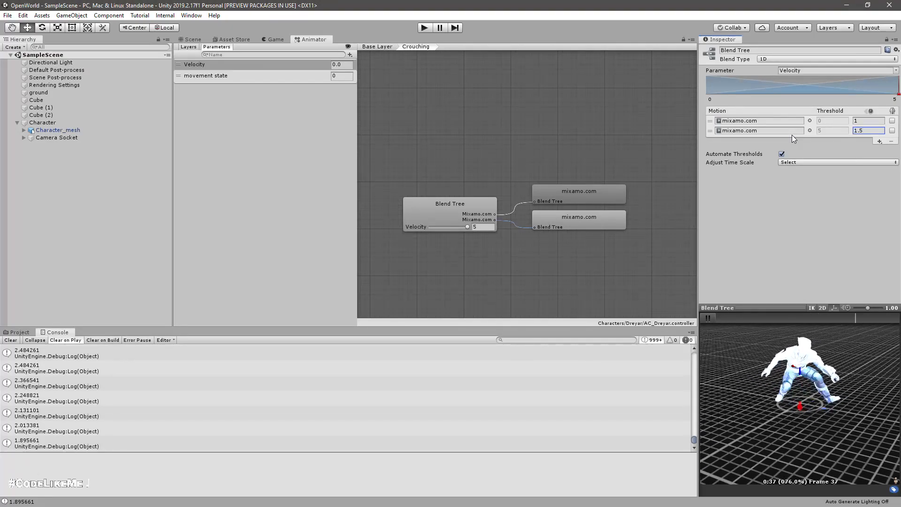
Step: Play the scene, move the crouching character around to check the crouch-walk animation speed, and stop play mode
{"action": "left_click", "coordinate": [427, 27]}
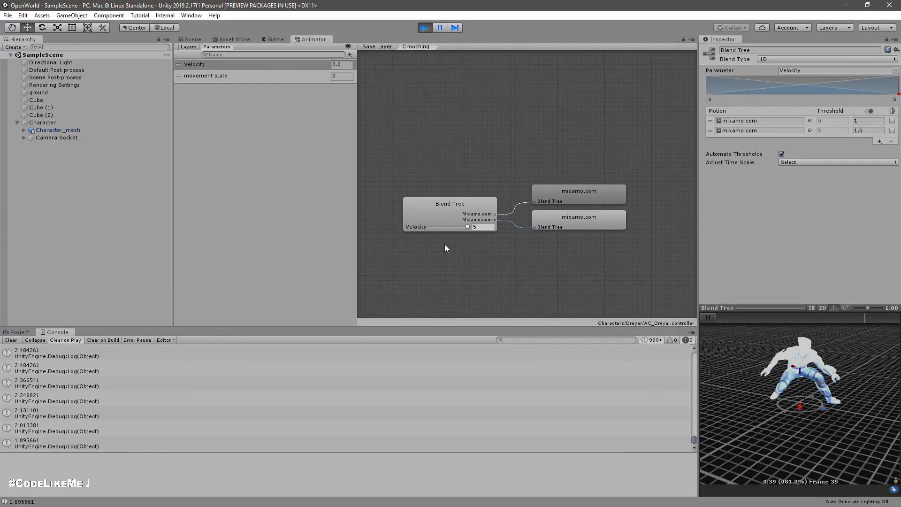
{"action": "key", "text": "w"}
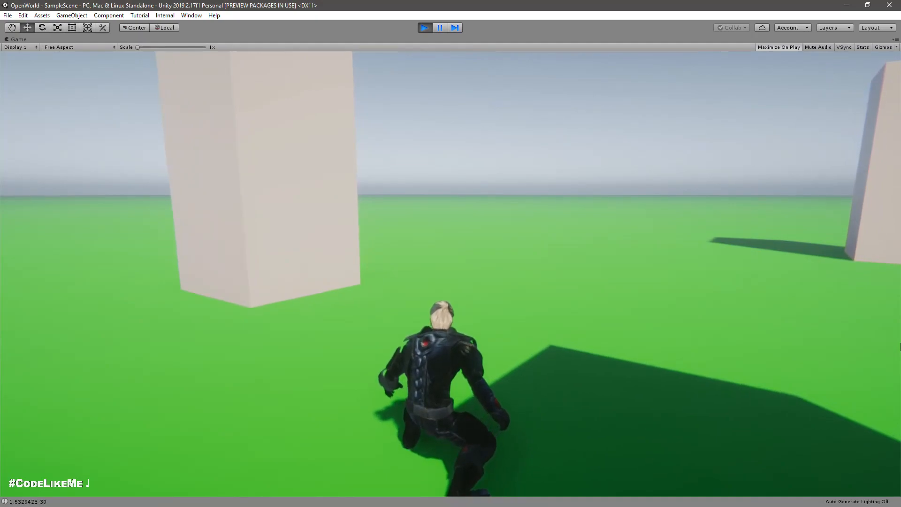
{"action": "key", "text": "w"}
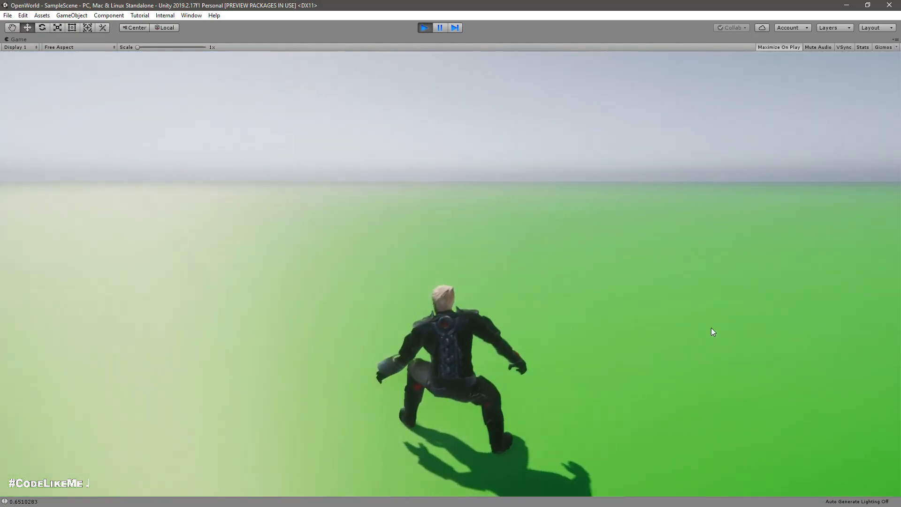
{"action": "key", "text": "w"}
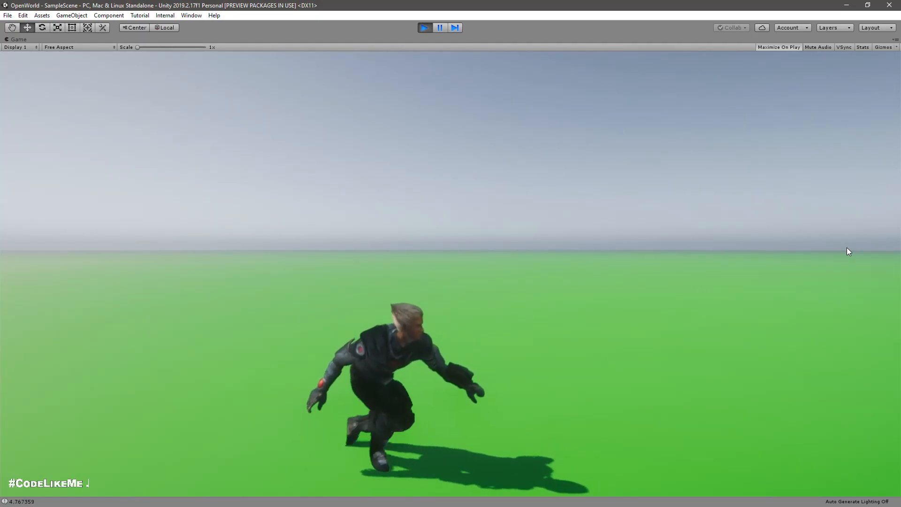
{"action": "key", "text": "ctrl+p"}
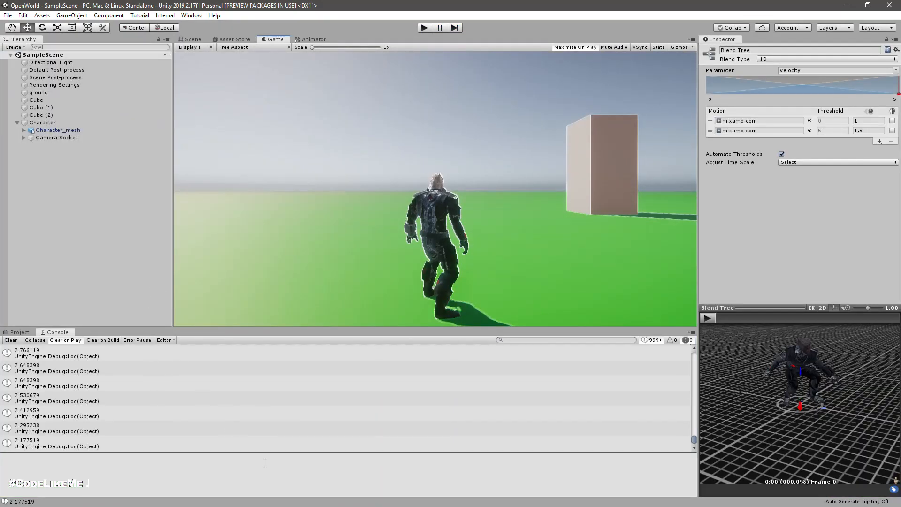